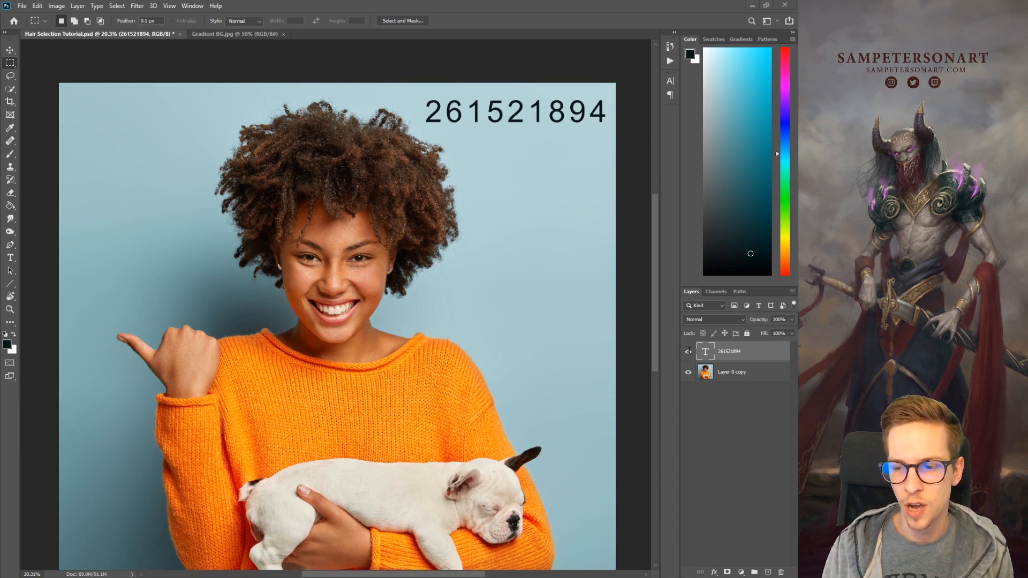
Delete the number text layer and open the photo layer in Select and Mask from the Quick Selection tool
{"action": "key", "text": "Delete"}
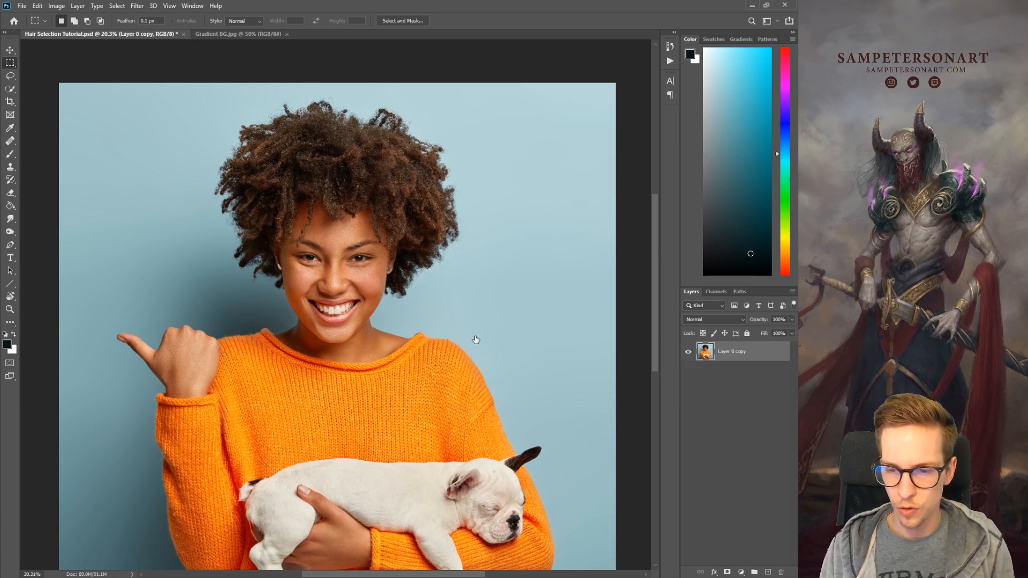
{"action": "left_click", "coordinate": [13, 92]}
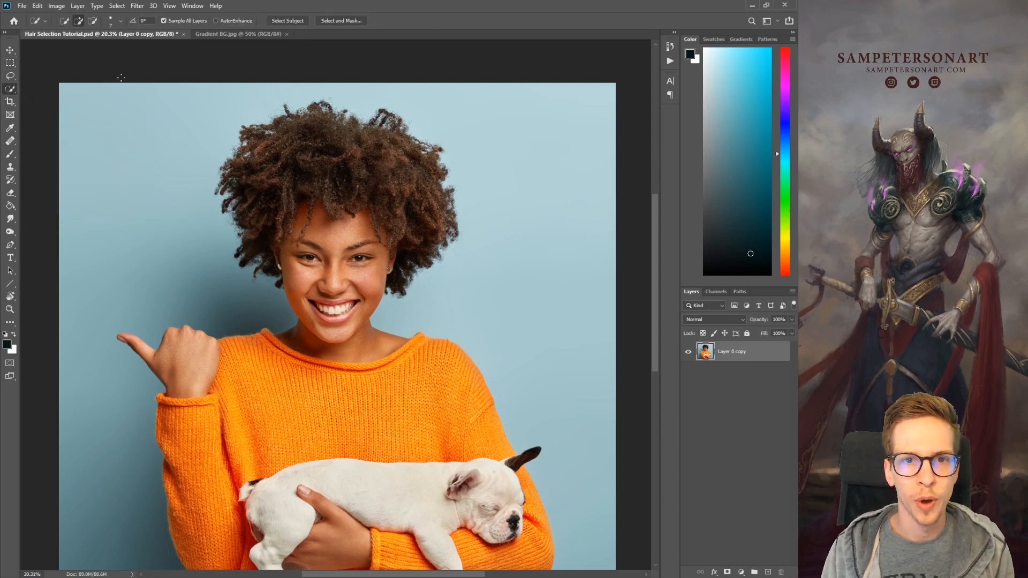
{"action": "left_click", "coordinate": [340, 21]}
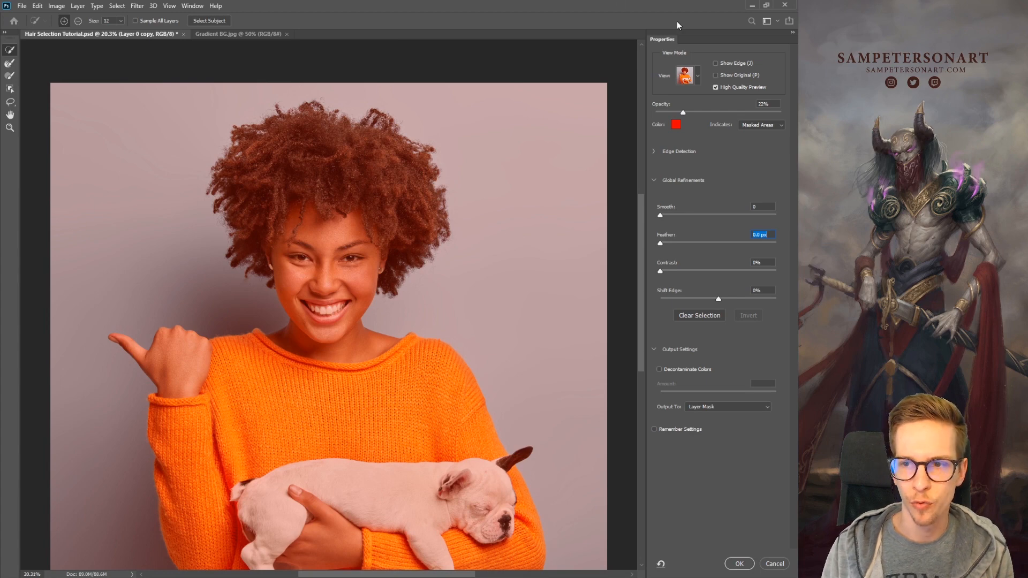
Keep the Overlay view, select the subject automatically, and inspect the blue fringes around the hair
{"action": "left_click", "coordinate": [697, 77]}
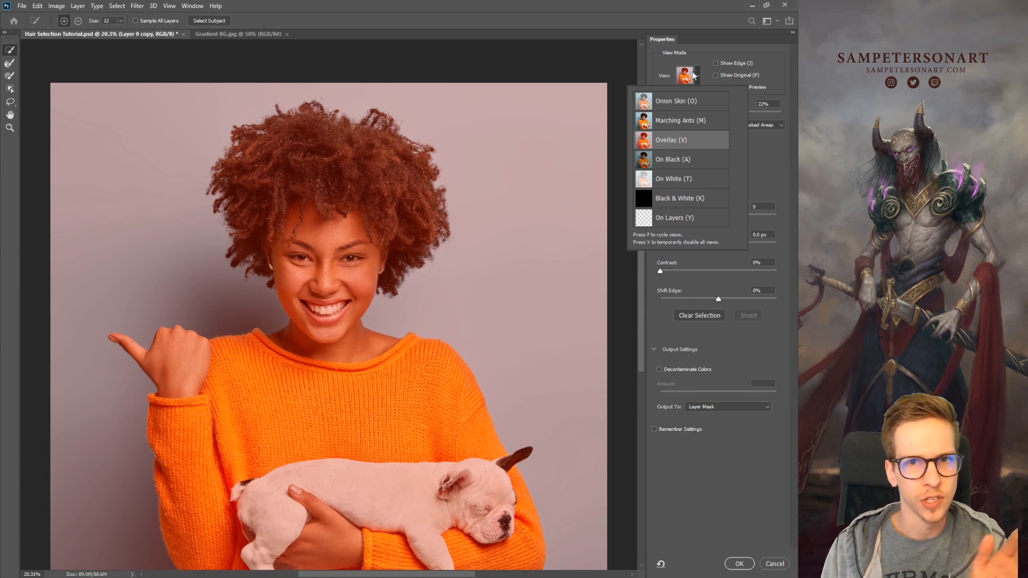
{"action": "left_click", "coordinate": [273, 19]}
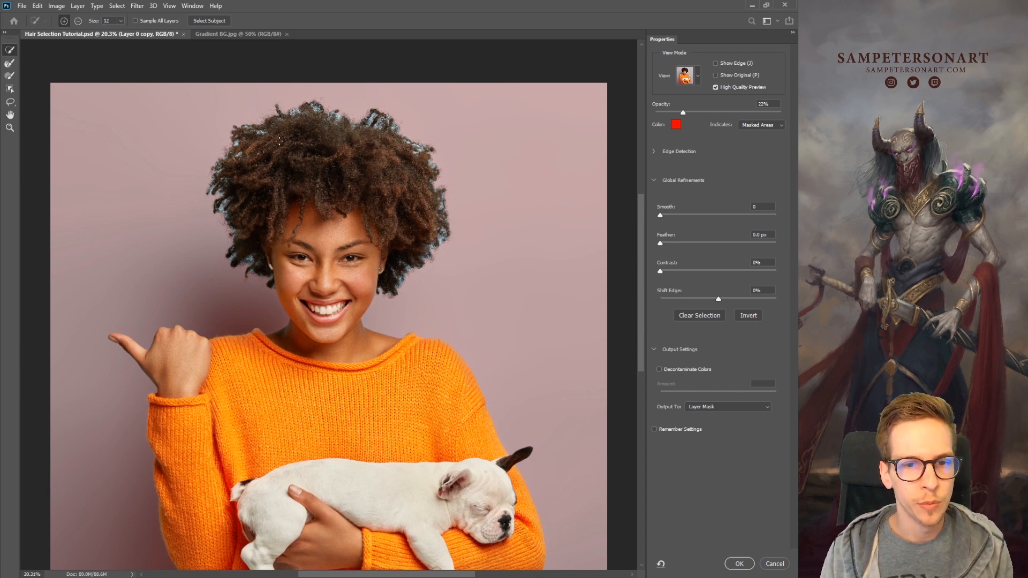
{"action": "left_click_drag", "start_coordinate": [221, 193], "coordinate": [289, 316]}
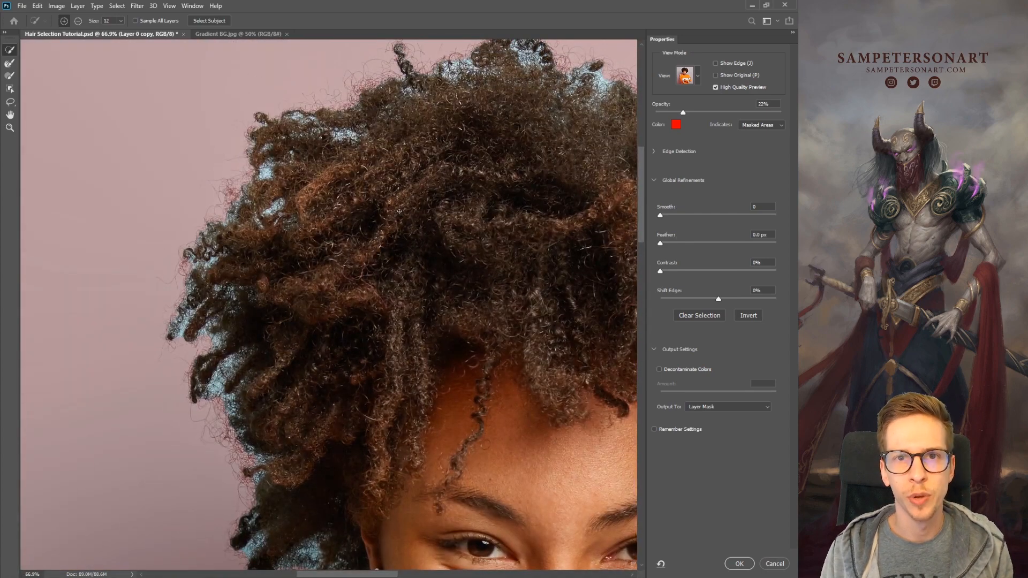
{"action": "left_click_drag", "start_coordinate": [468, 165], "coordinate": [272, 167]}
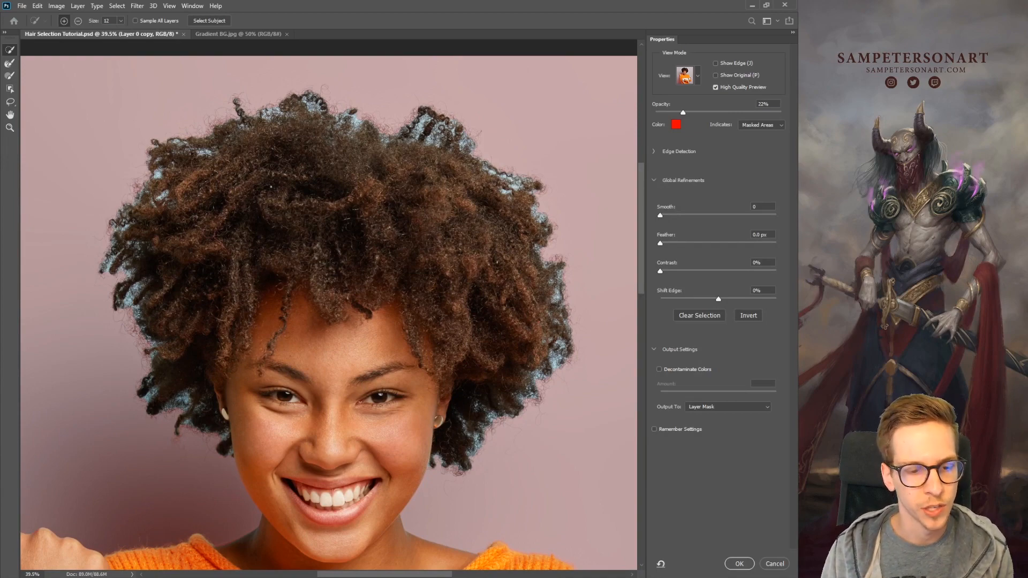
{"action": "left_click_drag", "start_coordinate": [266, 239], "coordinate": [295, 262]}
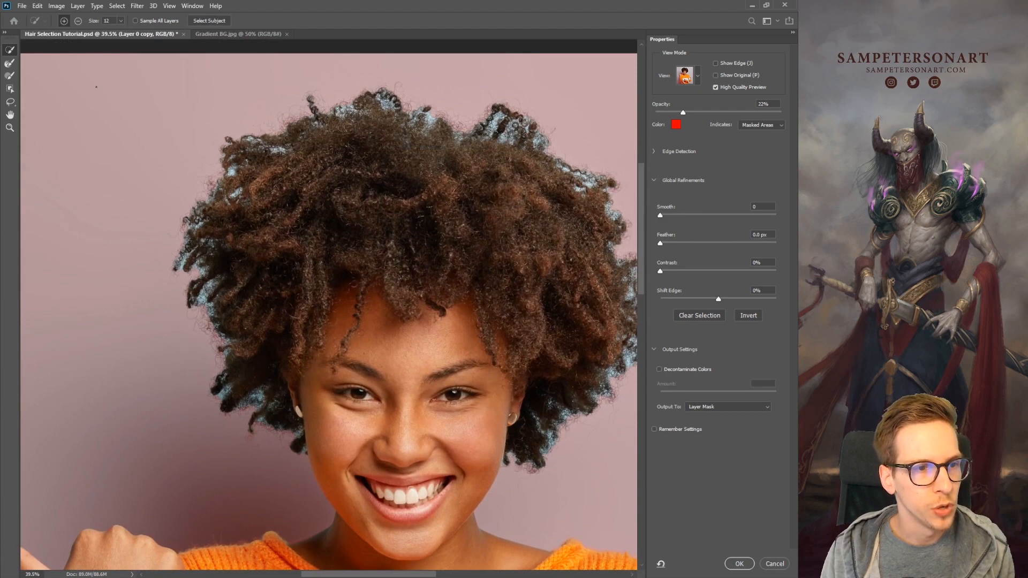
Switch to the Refine Edge Brush and set its size to 140 px
{"action": "left_click", "coordinate": [7, 64]}
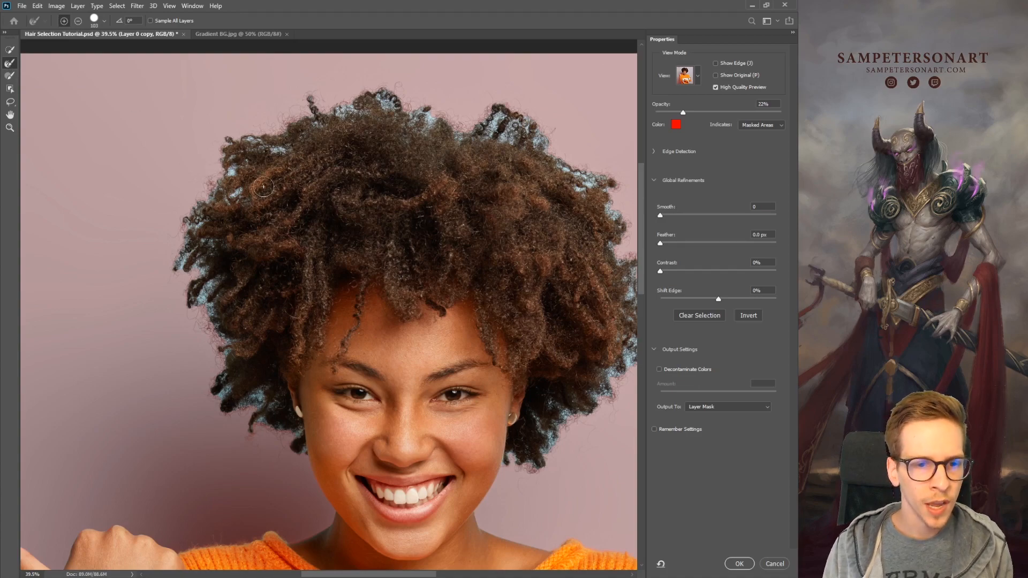
{"action": "scroll", "coordinate": [265, 231], "scroll_direction": "down", "scroll_amount": 3}
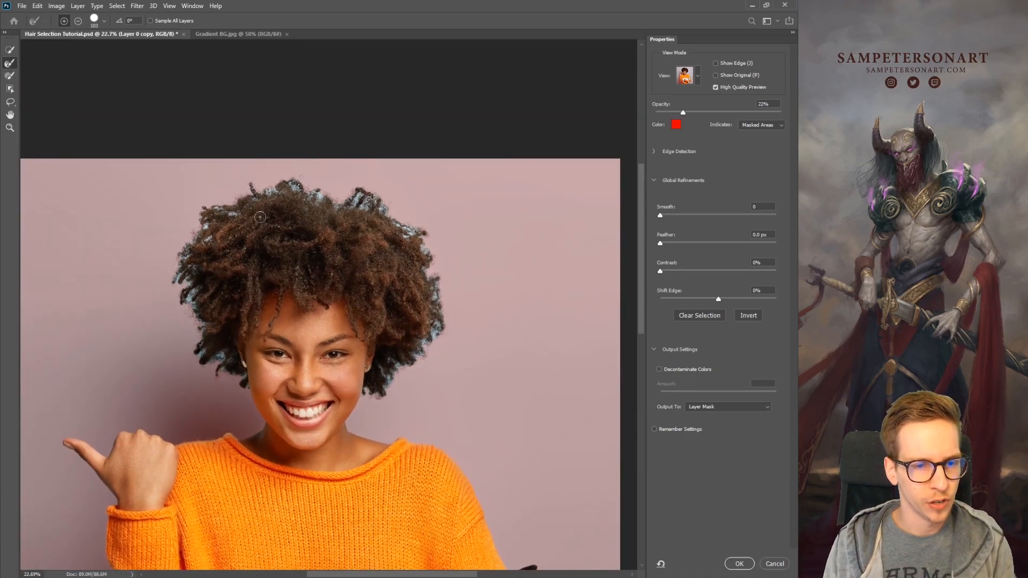
{"action": "left_click", "coordinate": [105, 22]}
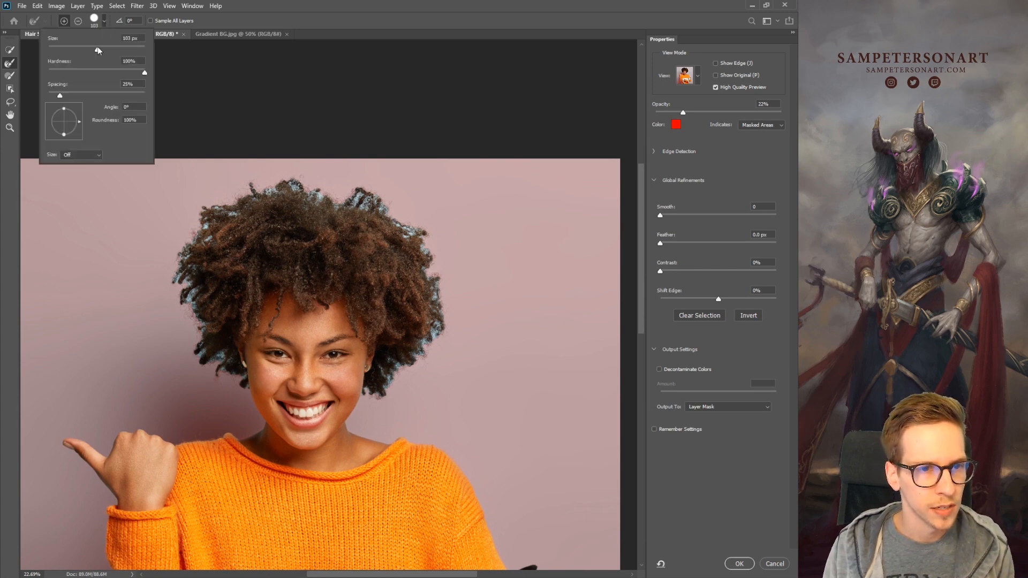
{"action": "left_click_drag", "start_coordinate": [98, 52], "coordinate": [108, 51]}
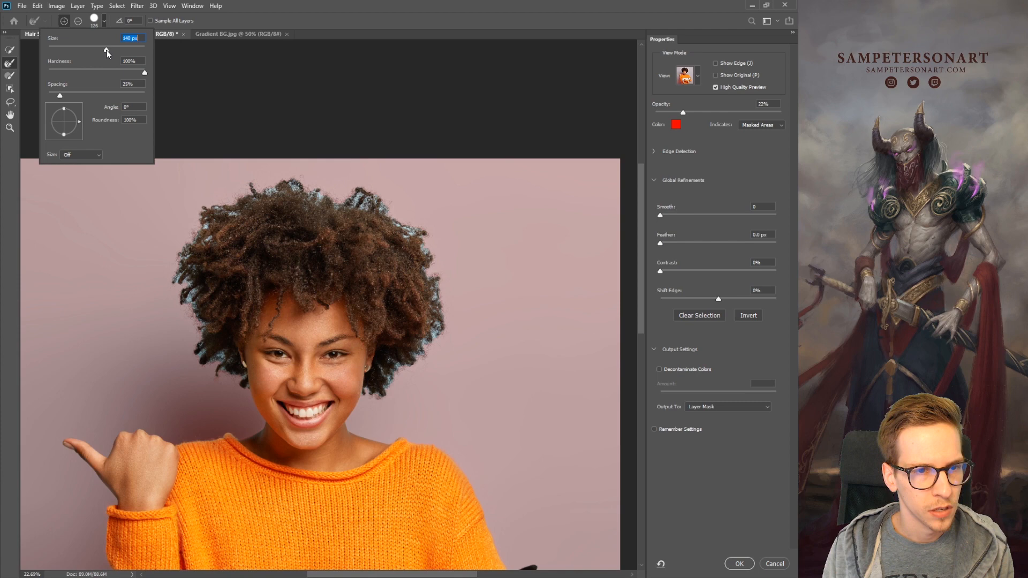
{"action": "left_click", "coordinate": [251, 110]}
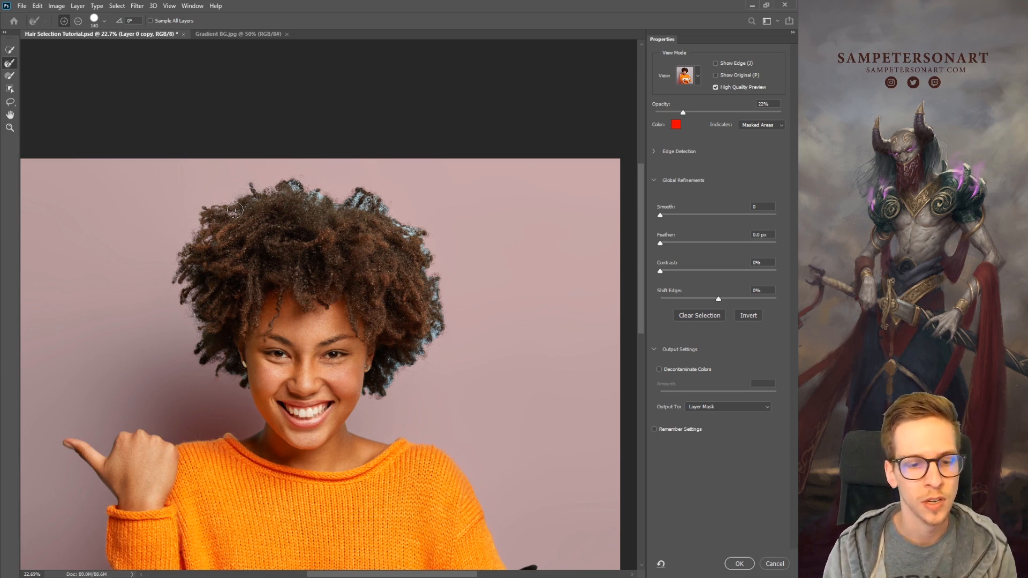
Refine the edge along the left side of the hair, from the outer curls down to the ear
{"action": "left_click_drag", "start_coordinate": [223, 242], "coordinate": [350, 236]}
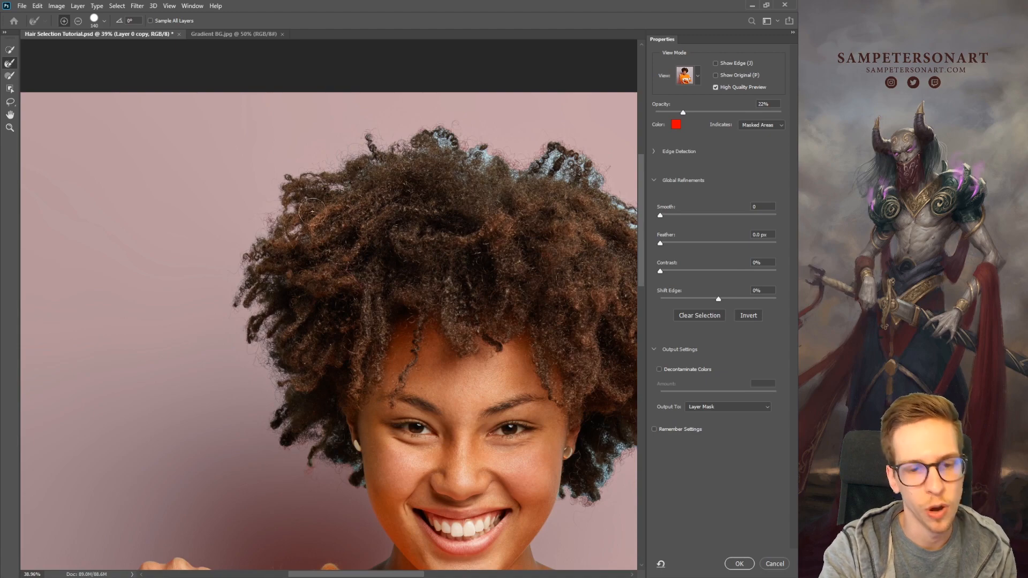
{"action": "mouse_move", "coordinate": [282, 248]}
{"action": "left_mouse_down"}
{"action": "mouse_move", "coordinate": [307, 254]}
{"action": "mouse_move", "coordinate": [306, 225]}
{"action": "left_mouse_up"}
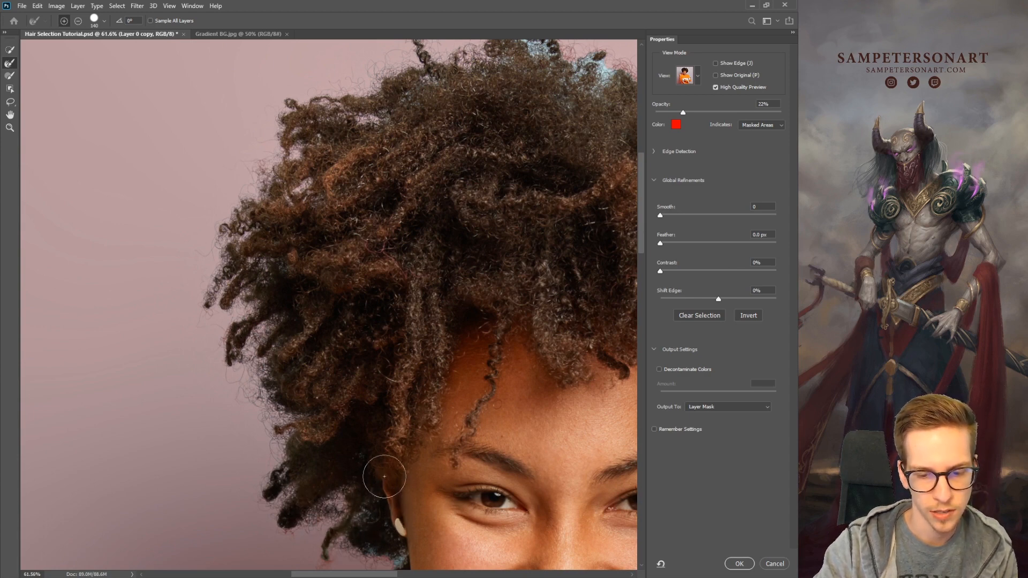
{"action": "left_click_drag", "start_coordinate": [386, 477], "coordinate": [323, 358]}
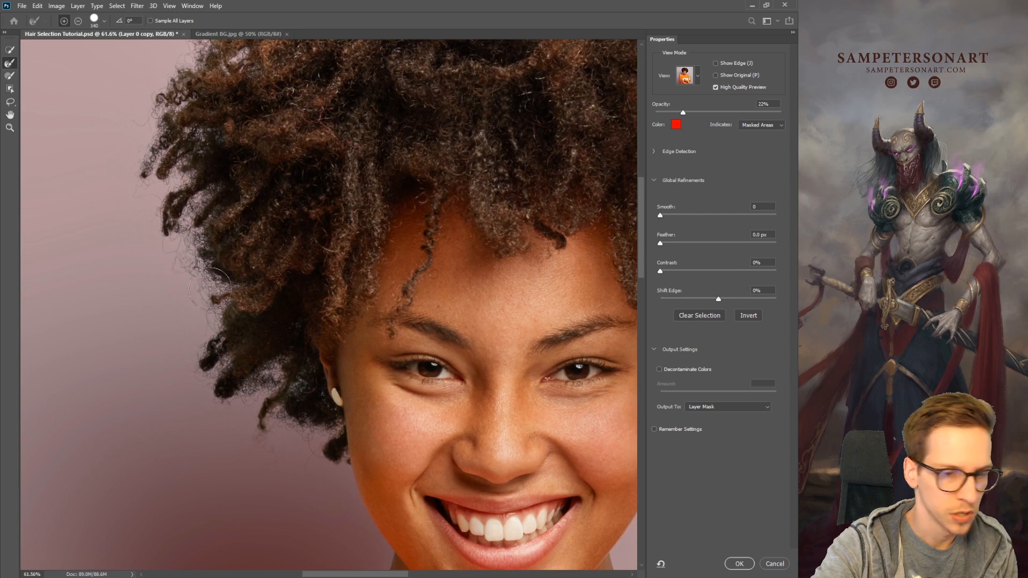
{"action": "left_click_drag", "start_coordinate": [238, 318], "coordinate": [251, 336]}
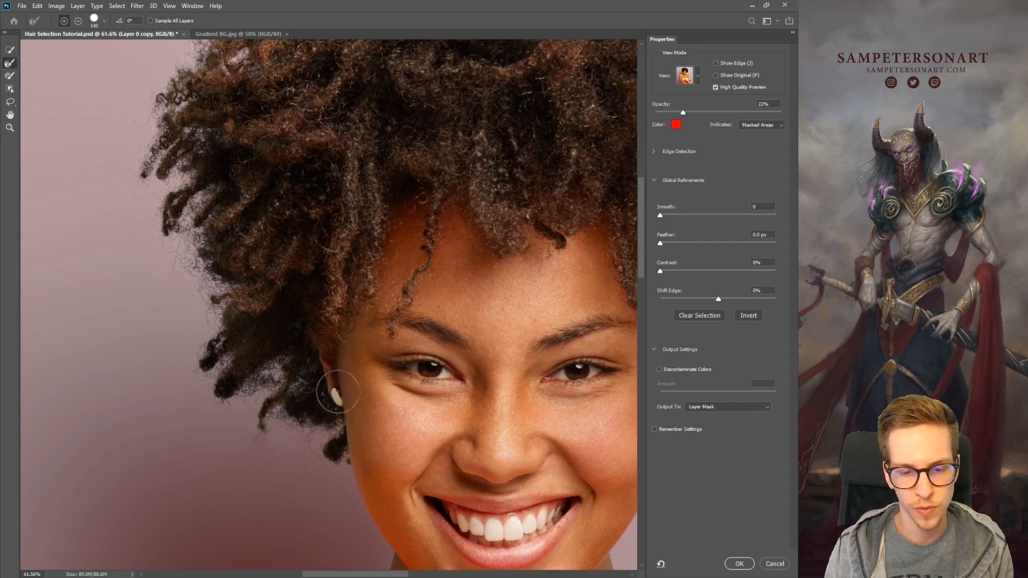
{"action": "left_click_drag", "start_coordinate": [271, 237], "coordinate": [333, 429]}
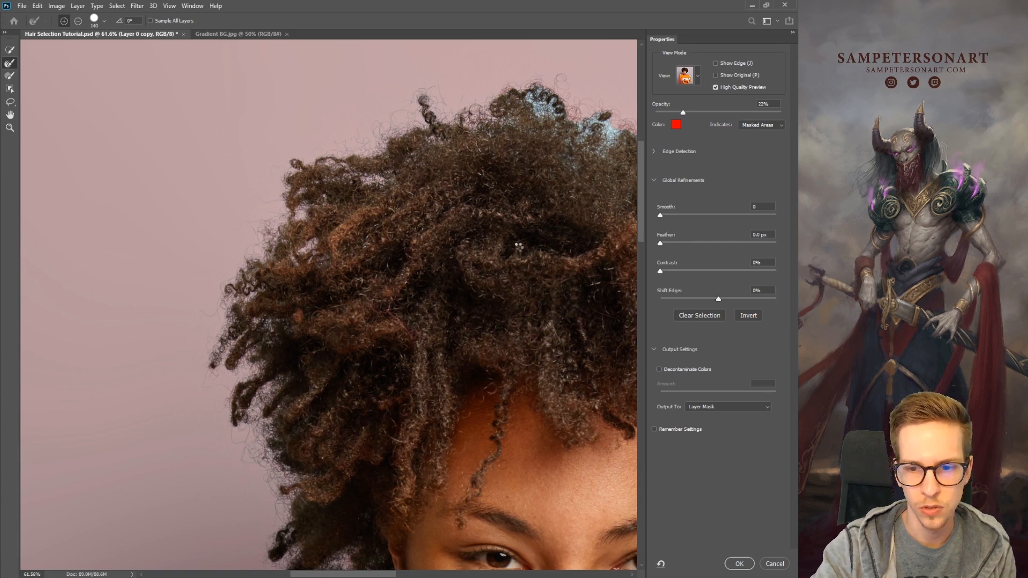
Refine the edge along the top of the hair, clearing the blue background between the upper curls
{"action": "left_click_drag", "start_coordinate": [527, 225], "coordinate": [395, 330]}
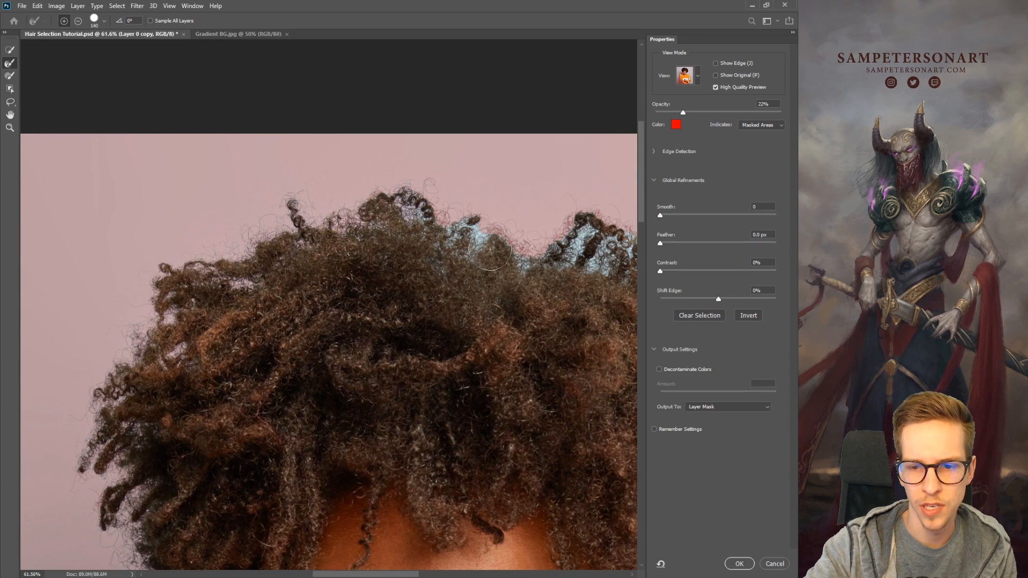
{"action": "mouse_move", "coordinate": [489, 249]}
{"action": "left_mouse_down"}
{"action": "mouse_move", "coordinate": [476, 223]}
{"action": "mouse_move", "coordinate": [517, 264]}
{"action": "mouse_move", "coordinate": [536, 263]}
{"action": "mouse_move", "coordinate": [489, 253]}
{"action": "mouse_move", "coordinate": [396, 194]}
{"action": "mouse_move", "coordinate": [410, 194]}
{"action": "mouse_move", "coordinate": [416, 214]}
{"action": "left_mouse_up"}
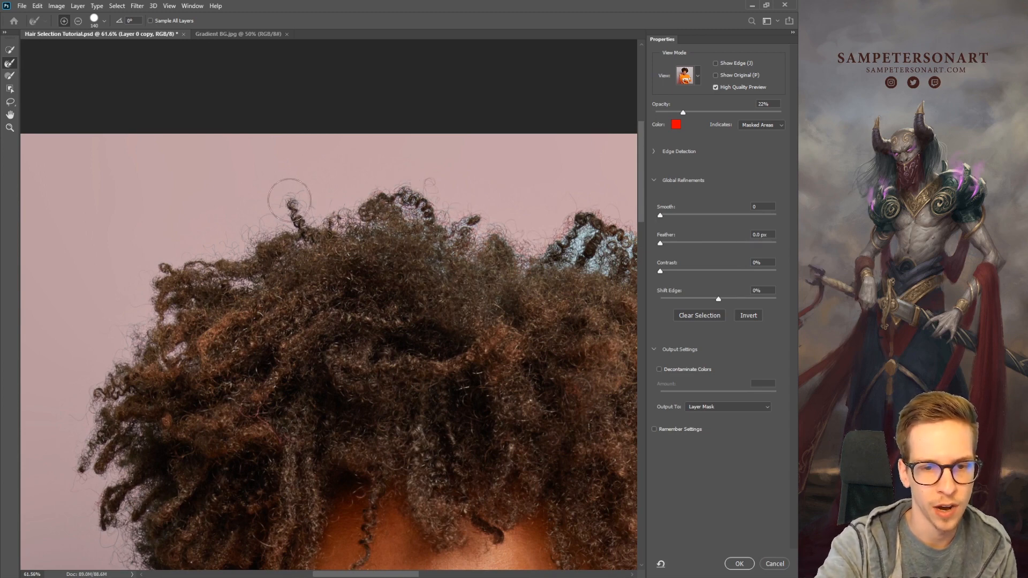
{"action": "mouse_move", "coordinate": [290, 200]}
{"action": "left_mouse_down"}
{"action": "mouse_move", "coordinate": [294, 222]}
{"action": "mouse_move", "coordinate": [222, 249]}
{"action": "mouse_move", "coordinate": [188, 288]}
{"action": "mouse_move", "coordinate": [205, 302]}
{"action": "left_mouse_up"}
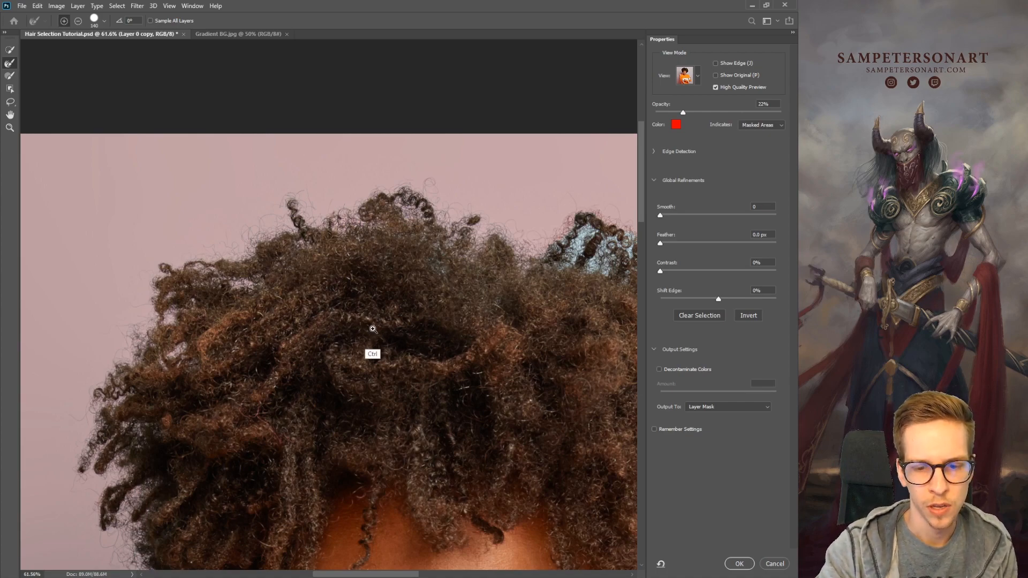
Reduce the Refine Edge Brush to 76 px for the sweater's shoulder edge beside the hand
{"action": "mouse_move", "coordinate": [373, 329]}
{"action": "left_mouse_down"}
{"action": "mouse_move", "coordinate": [351, 347]}
{"action": "mouse_move", "coordinate": [371, 213]}
{"action": "left_mouse_up"}
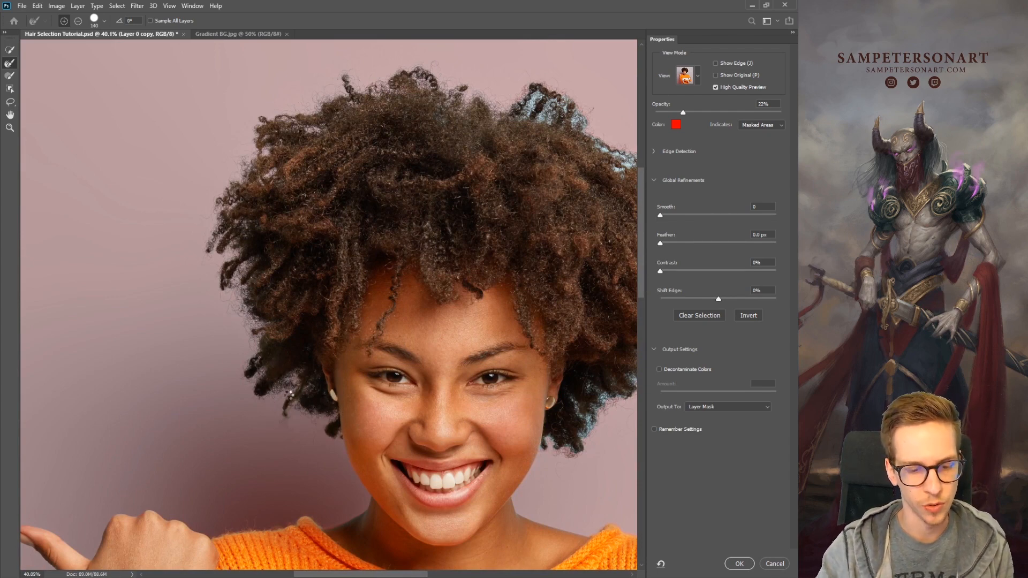
{"action": "left_click_drag", "start_coordinate": [365, 439], "coordinate": [372, 452]}
{"action": "mouse_move", "coordinate": [369, 455]}
{"action": "left_mouse_down"}
{"action": "mouse_move", "coordinate": [422, 291]}
{"action": "mouse_move", "coordinate": [448, 307]}
{"action": "left_mouse_up"}
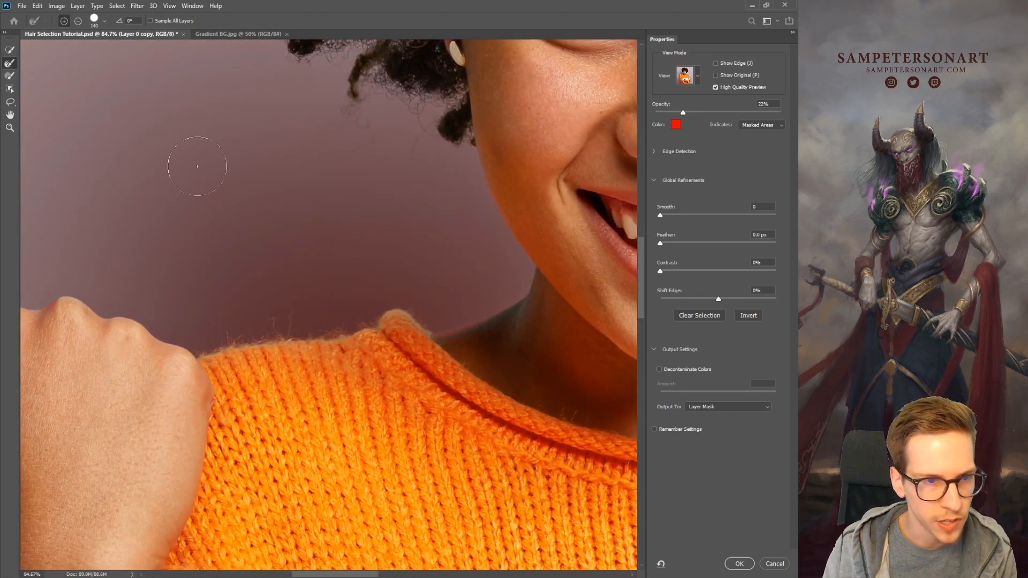
{"action": "left_click", "coordinate": [105, 22]}
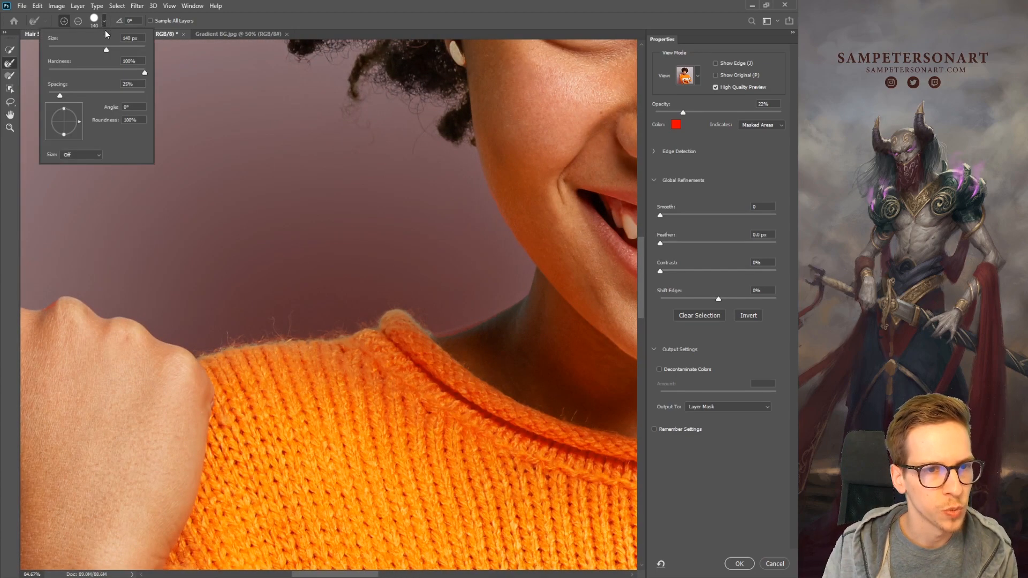
{"action": "left_click_drag", "start_coordinate": [88, 53], "coordinate": [85, 53]}
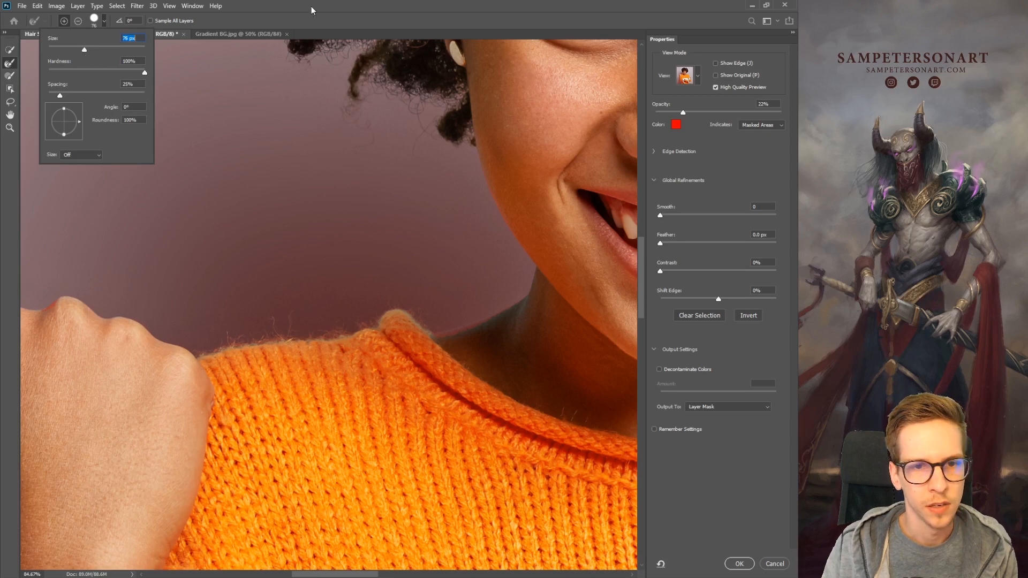
{"action": "double_click", "coordinate": [310, 5]}
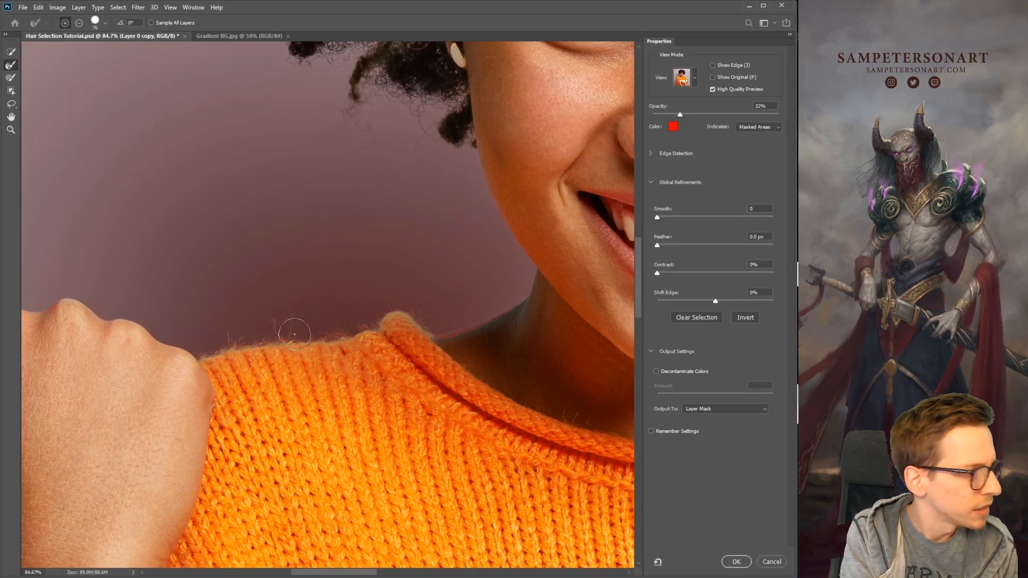
Refine the fuzzy sweater edge along the shoulder up to the collar
{"action": "key", "text": "ctrl"}
{"action": "left_click_drag", "start_coordinate": [283, 353], "coordinate": [421, 397]}
{"action": "scroll", "coordinate": [421, 396], "scroll_direction": "down", "scroll_amount": 5}
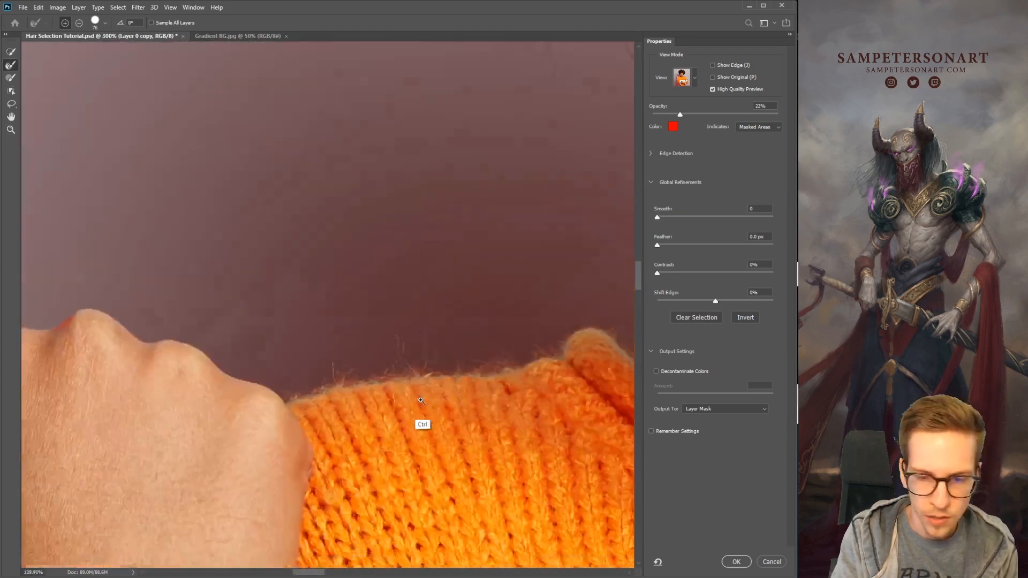
{"action": "scroll", "coordinate": [427, 394], "scroll_direction": "down", "scroll_amount": 3}
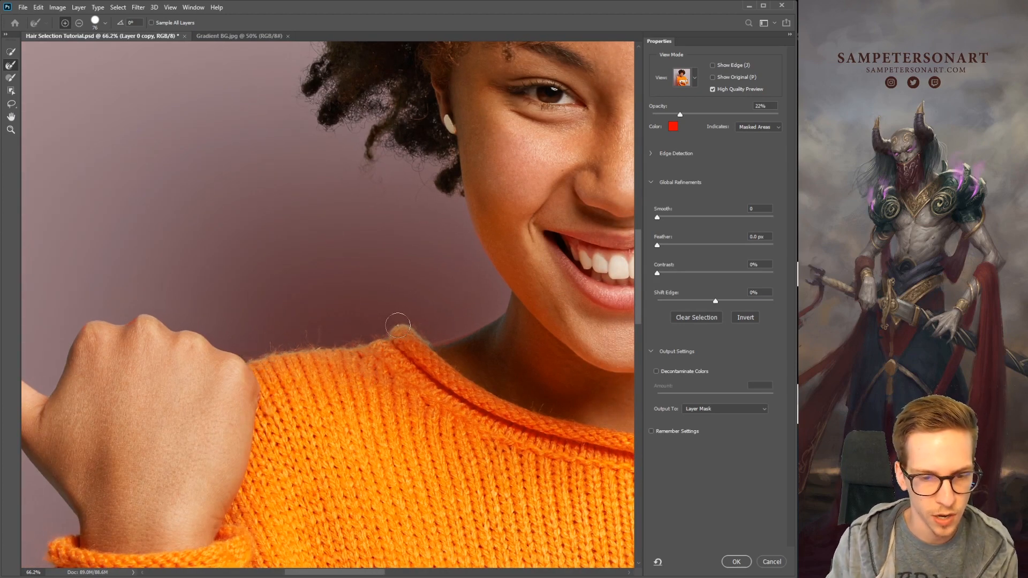
{"action": "left_click", "coordinate": [398, 325]}
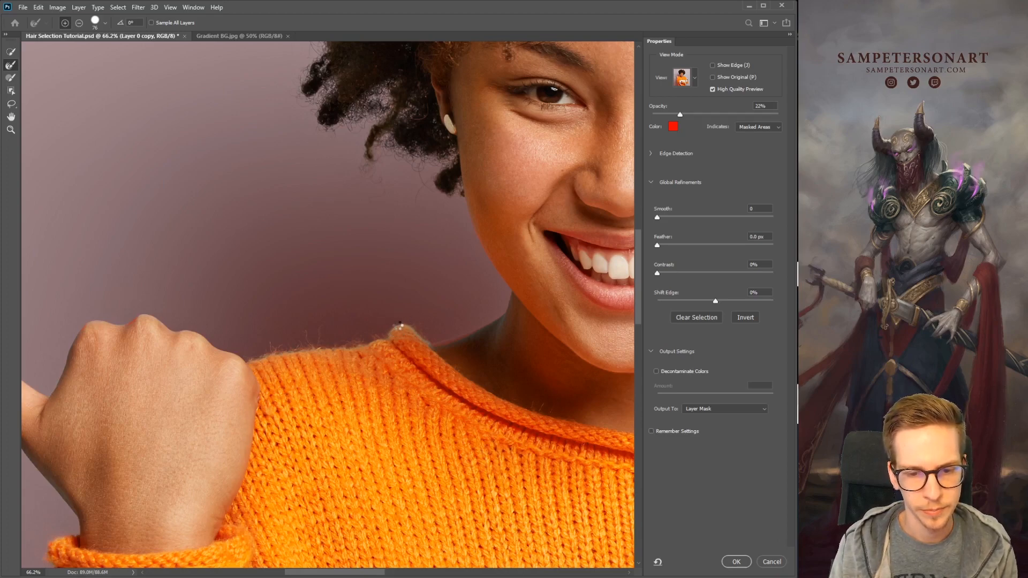
Examine the loose wool fibres along the sweater's shoulder and the refined curls on the left side of the hair
{"action": "left_click_drag", "start_coordinate": [321, 339], "coordinate": [420, 343]}
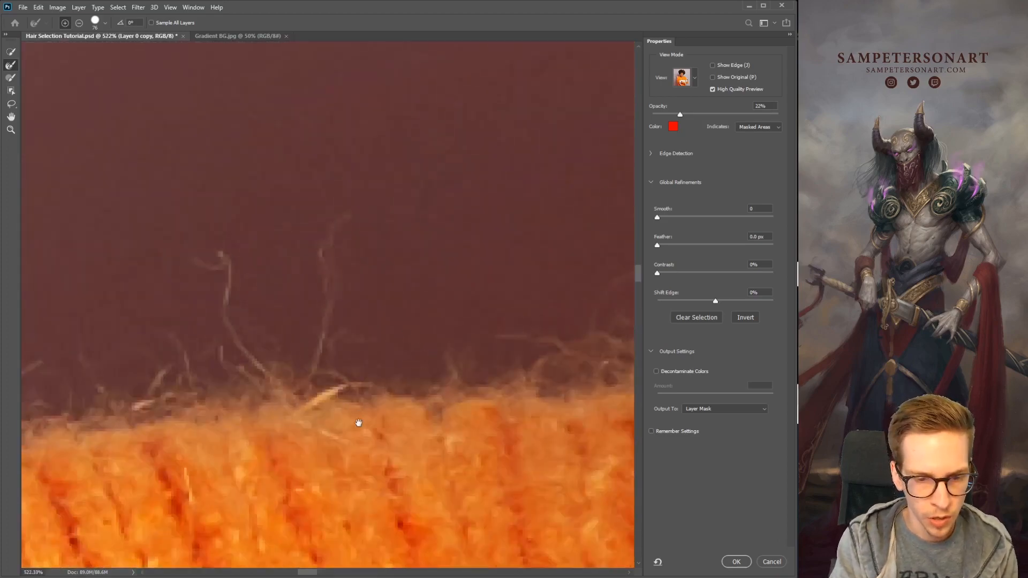
{"action": "scroll", "coordinate": [358, 422], "scroll_direction": "down", "scroll_amount": 4}
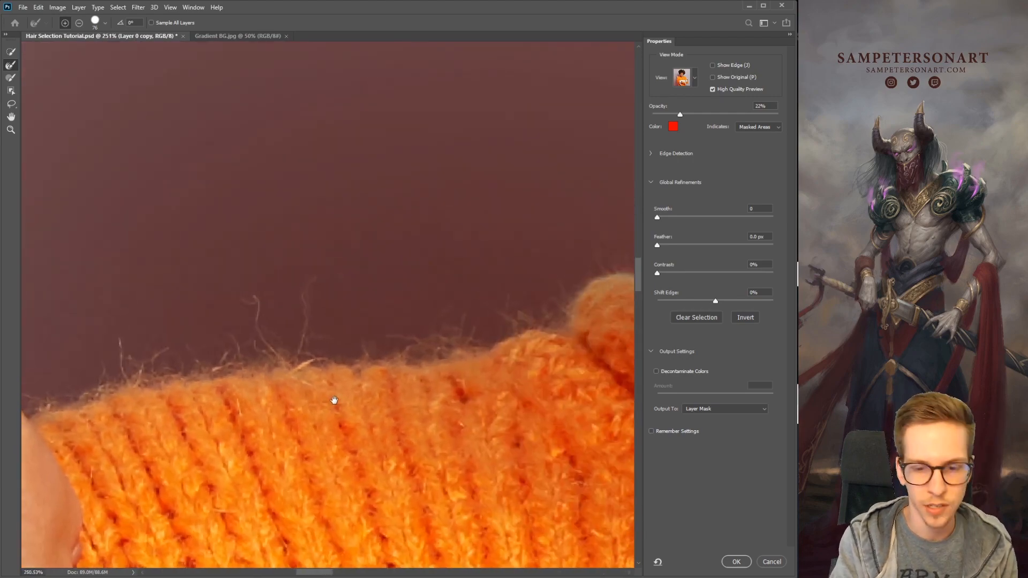
{"action": "left_click_drag", "start_coordinate": [514, 377], "coordinate": [310, 370]}
{"action": "left_click_drag", "start_coordinate": [562, 397], "coordinate": [468, 374]}
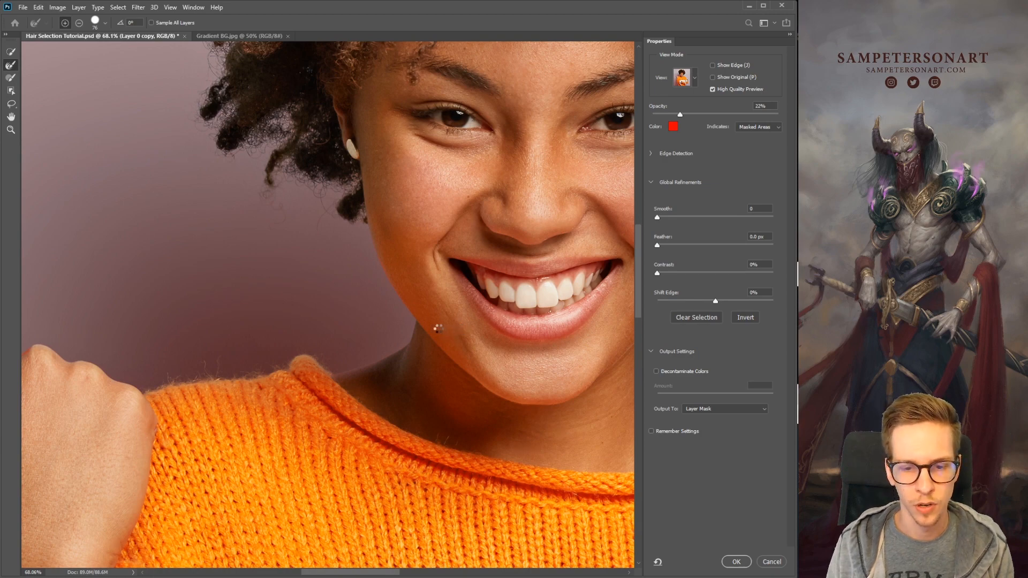
{"action": "left_click_drag", "start_coordinate": [449, 309], "coordinate": [405, 324]}
{"action": "left_click_drag", "start_coordinate": [432, 287], "coordinate": [344, 335]}
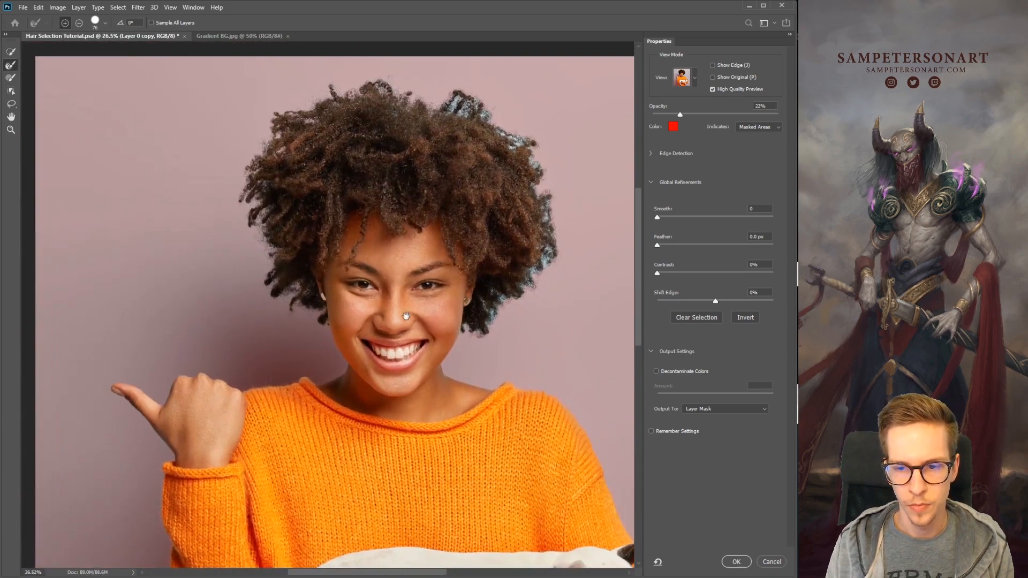
{"action": "left_click_drag", "start_coordinate": [366, 240], "coordinate": [397, 381]}
{"action": "left_click_drag", "start_coordinate": [308, 365], "coordinate": [342, 352]}
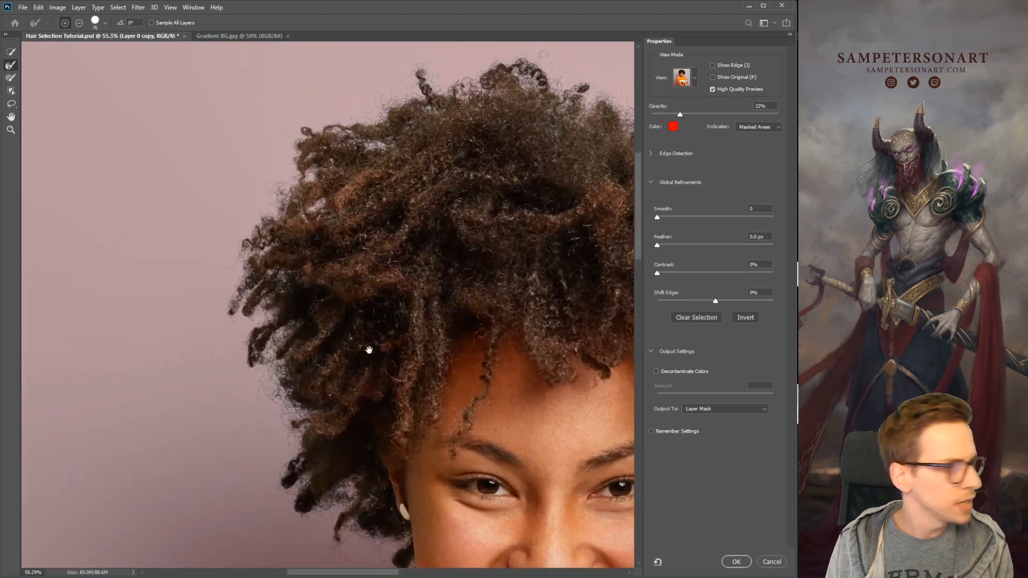
{"action": "left_click_drag", "start_coordinate": [390, 302], "coordinate": [363, 271]}
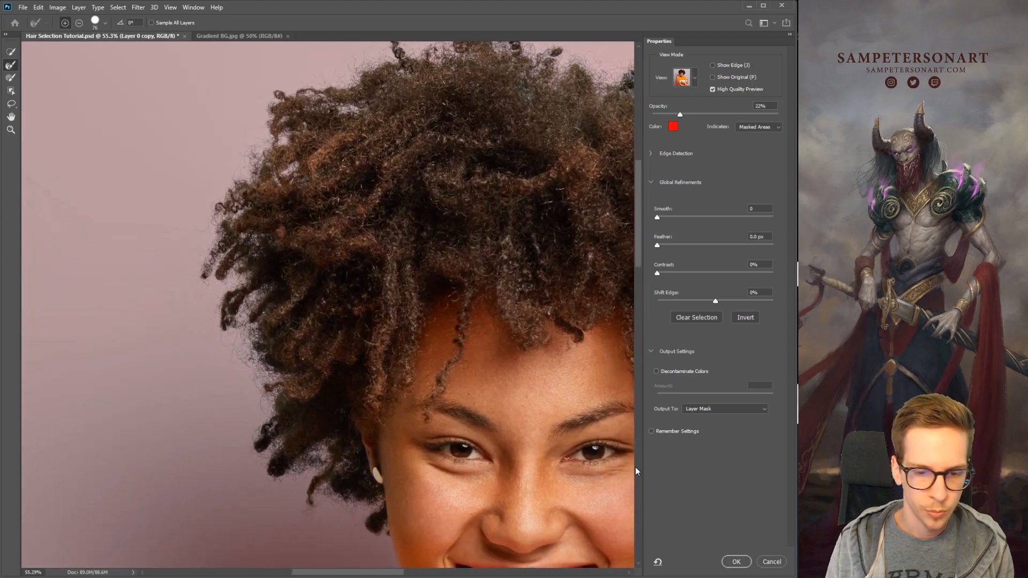
Apply the refined selection to the woman's layer as a layer mask
{"action": "left_click_drag", "start_coordinate": [564, 427], "coordinate": [202, 350]}
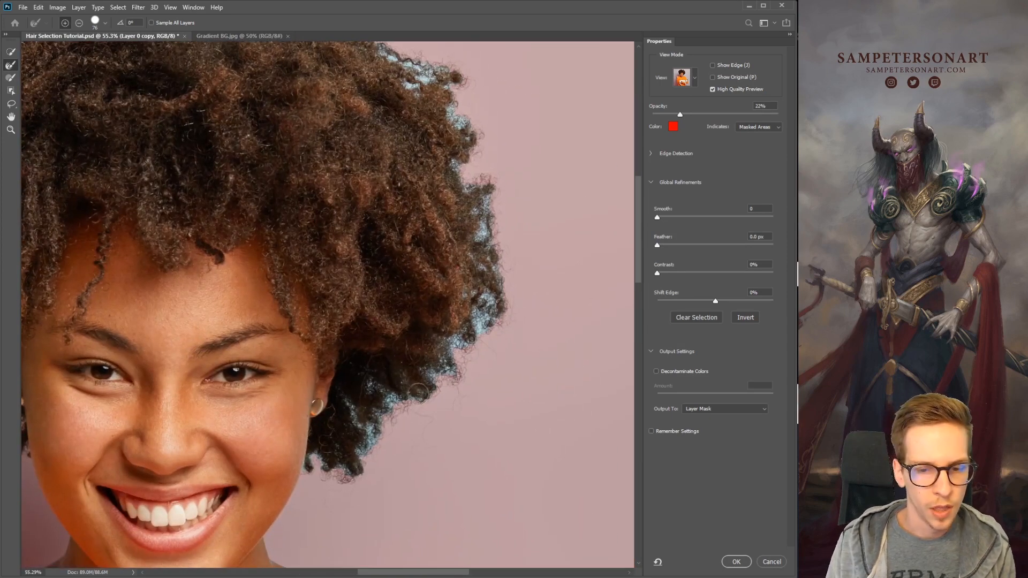
{"action": "left_click_drag", "start_coordinate": [302, 339], "coordinate": [527, 364]}
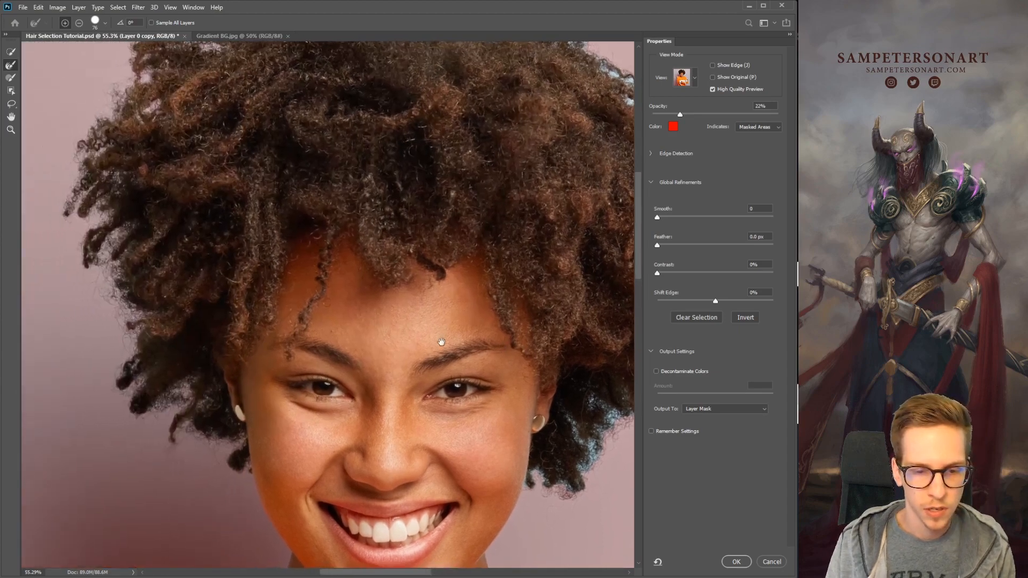
{"action": "left_click_drag", "start_coordinate": [441, 344], "coordinate": [399, 336]}
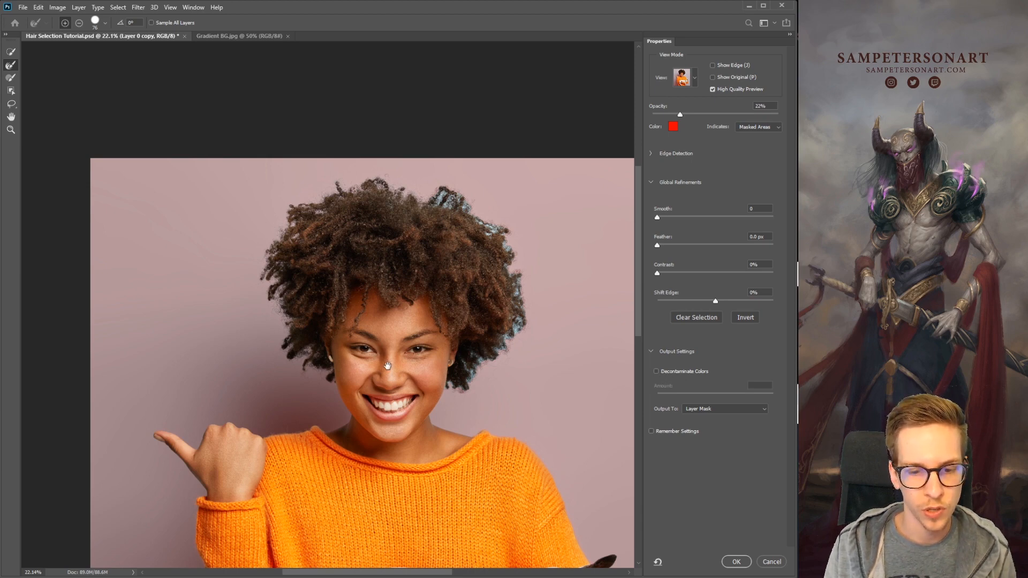
{"action": "left_click_drag", "start_coordinate": [387, 366], "coordinate": [360, 317]}
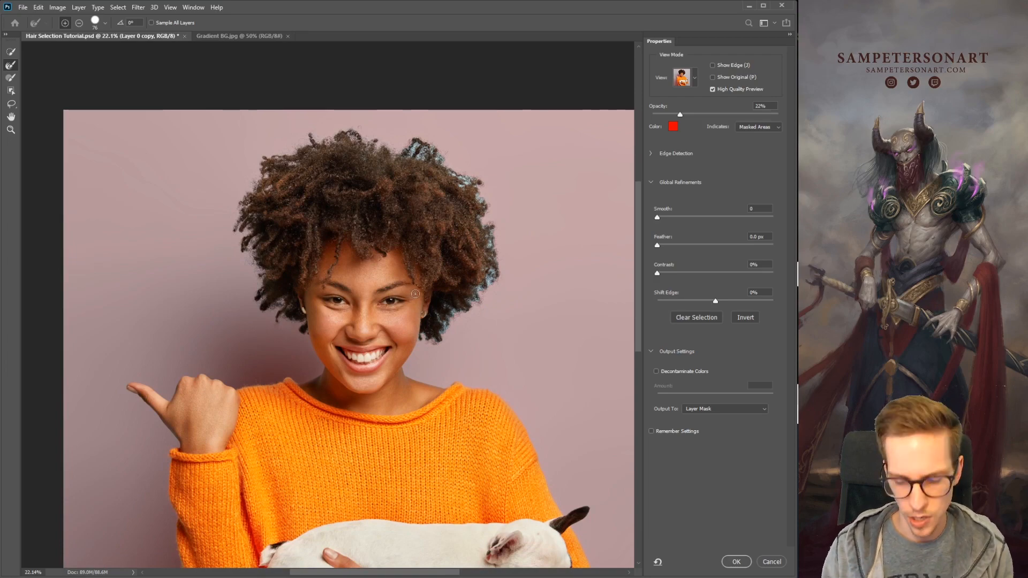
{"action": "key", "text": "Return"}
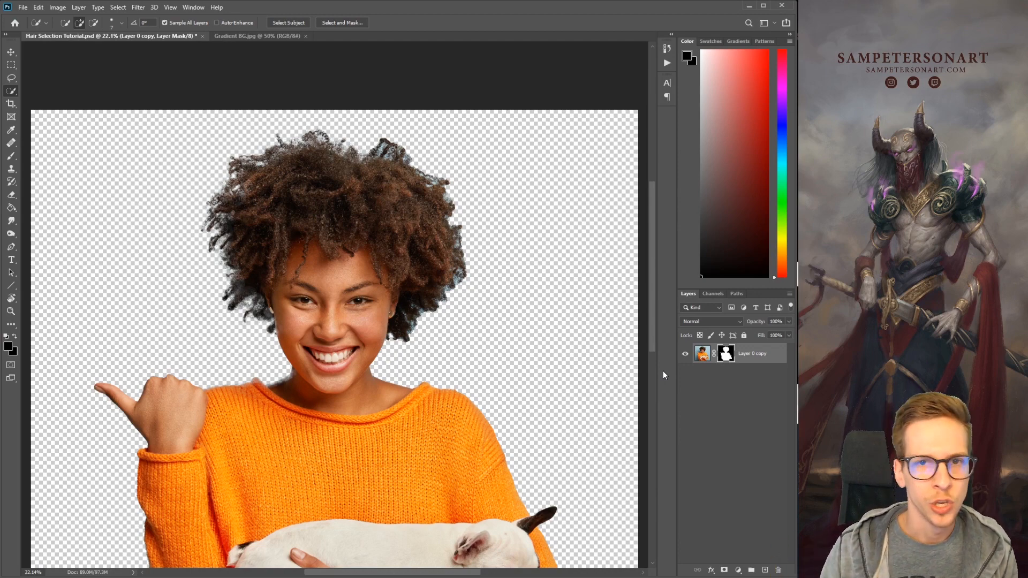
Create a new empty layer and place it beneath the masked woman's layer
{"action": "key", "text": "ctrl+shift+n"}
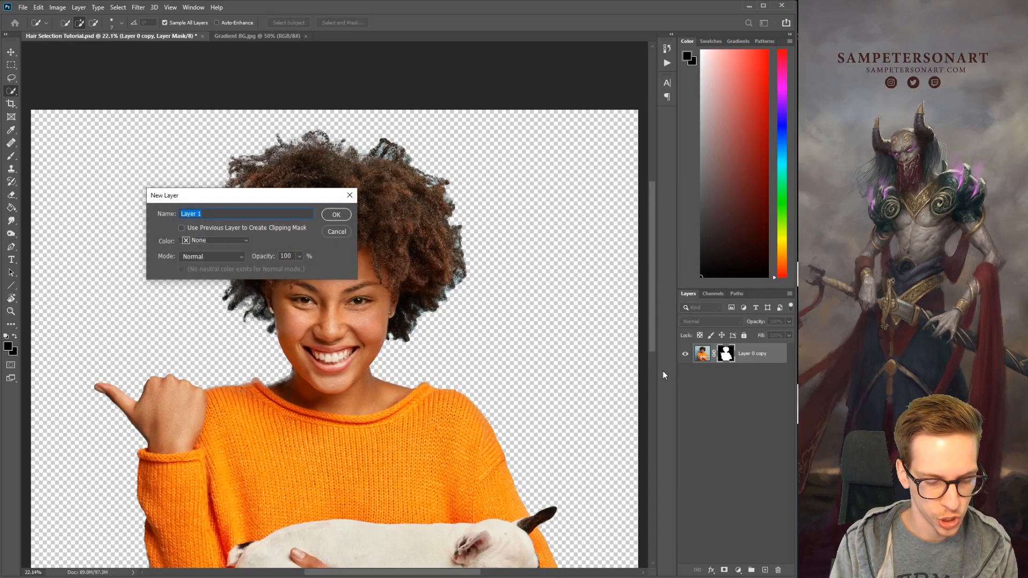
{"action": "key", "text": "Return"}
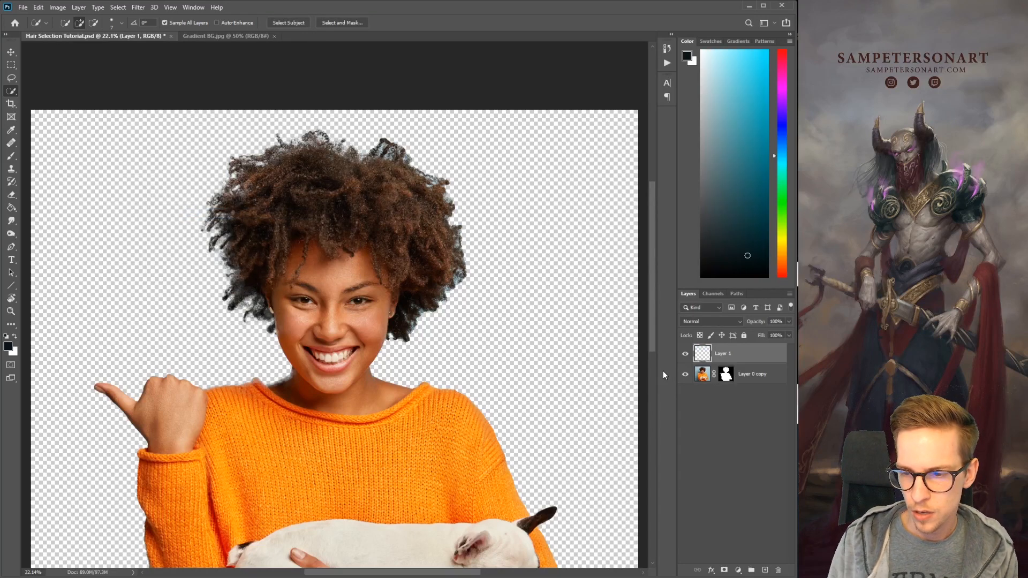
{"action": "left_click_drag", "start_coordinate": [725, 355], "coordinate": [721, 398]}
Fill the new background layer with a solid dark red using the Paint Bucket
{"action": "left_click", "coordinate": [756, 169]}
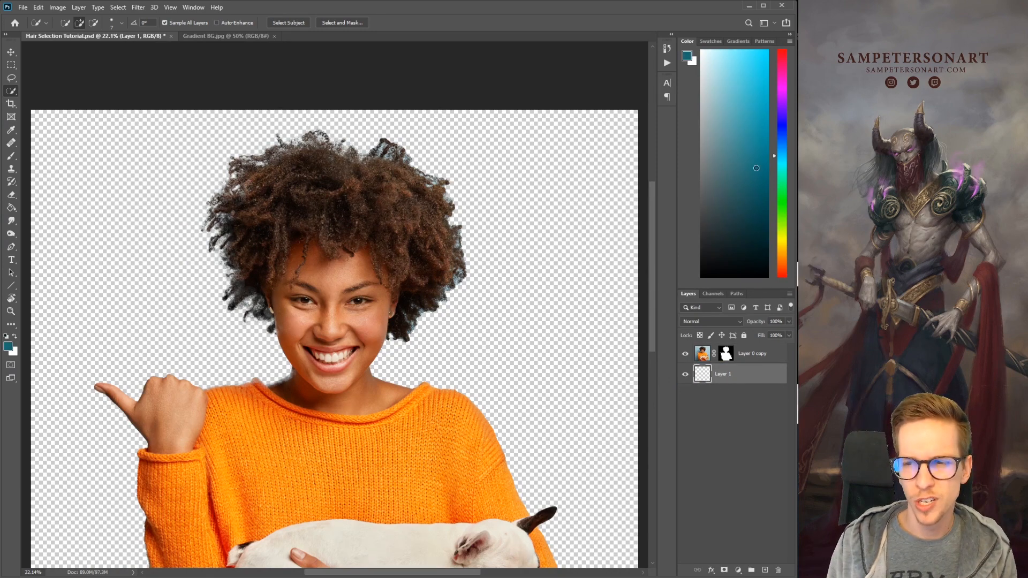
{"action": "left_click", "coordinate": [781, 277]}
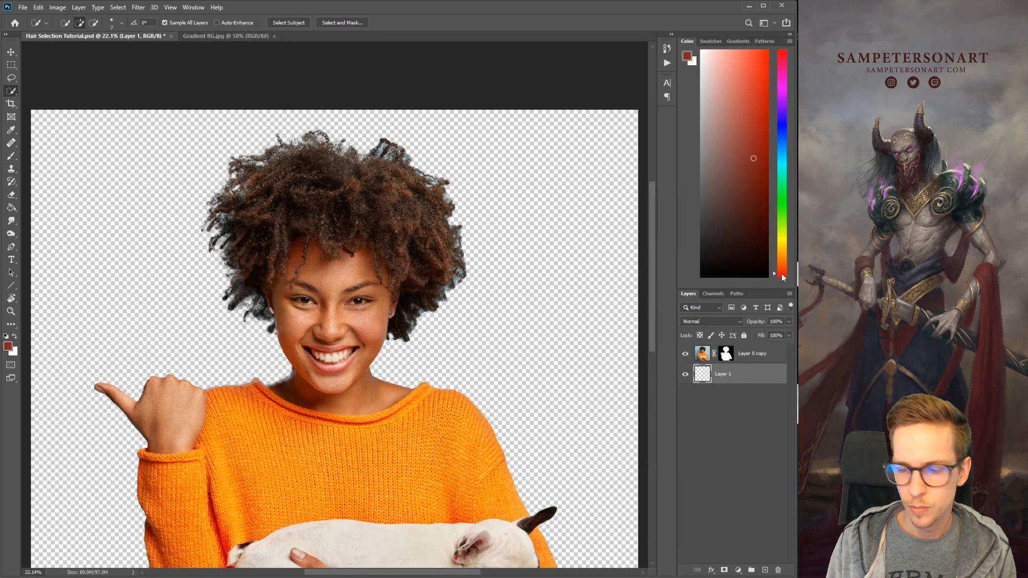
{"action": "key", "text": "g"}
{"action": "left_click", "coordinate": [459, 347]}
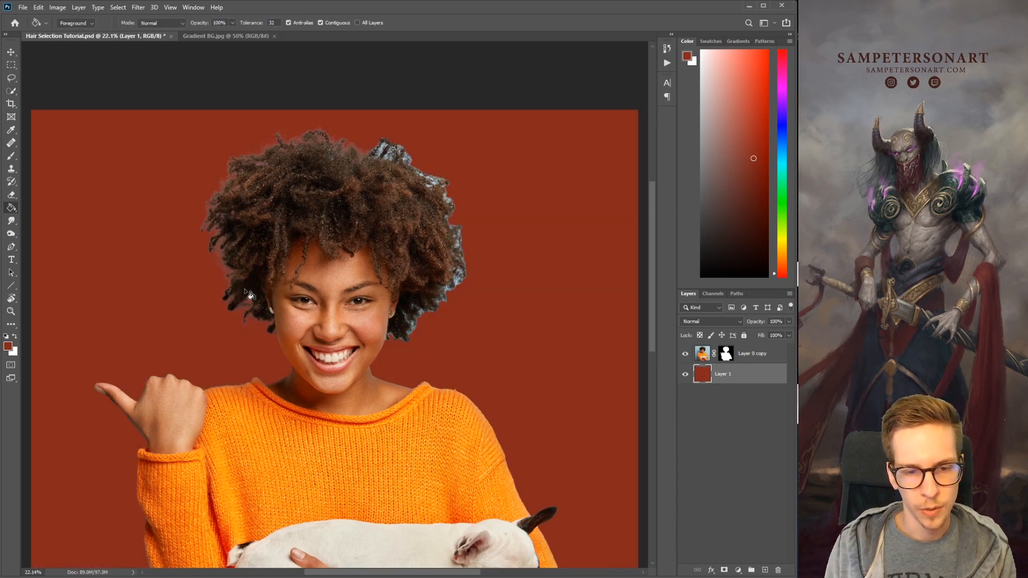
Rename the masked woman's layer as Test 1
{"action": "left_click_drag", "start_coordinate": [304, 299], "coordinate": [324, 305]}
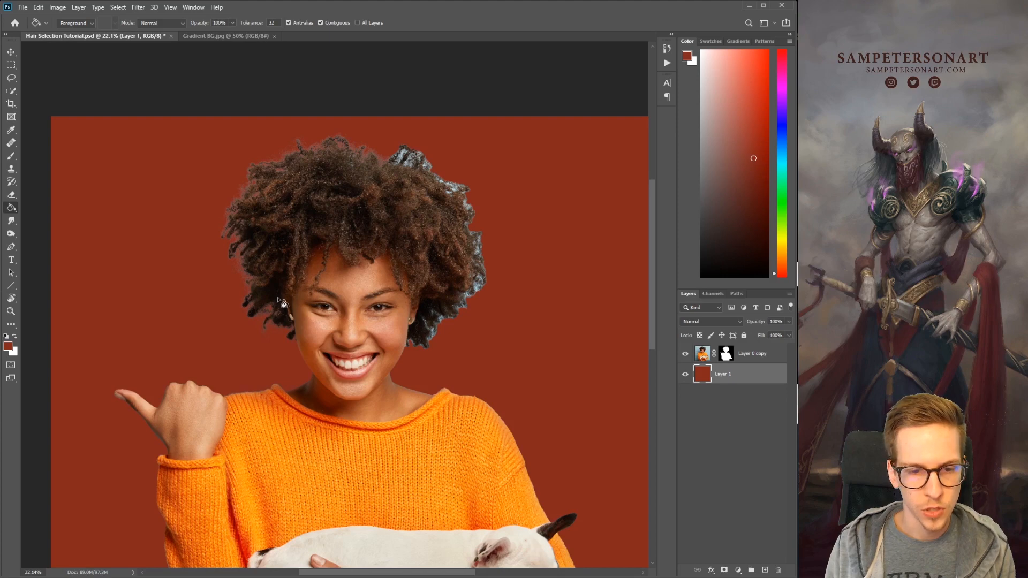
{"action": "double_click", "coordinate": [752, 355]}
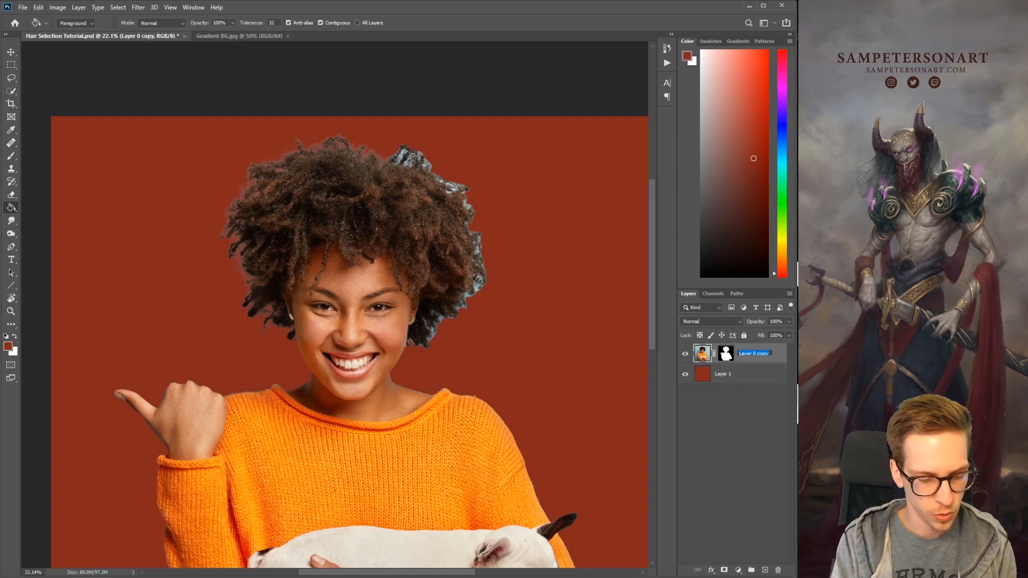
{"action": "type", "text": "Test 1"}
{"action": "key", "text": "Return"}
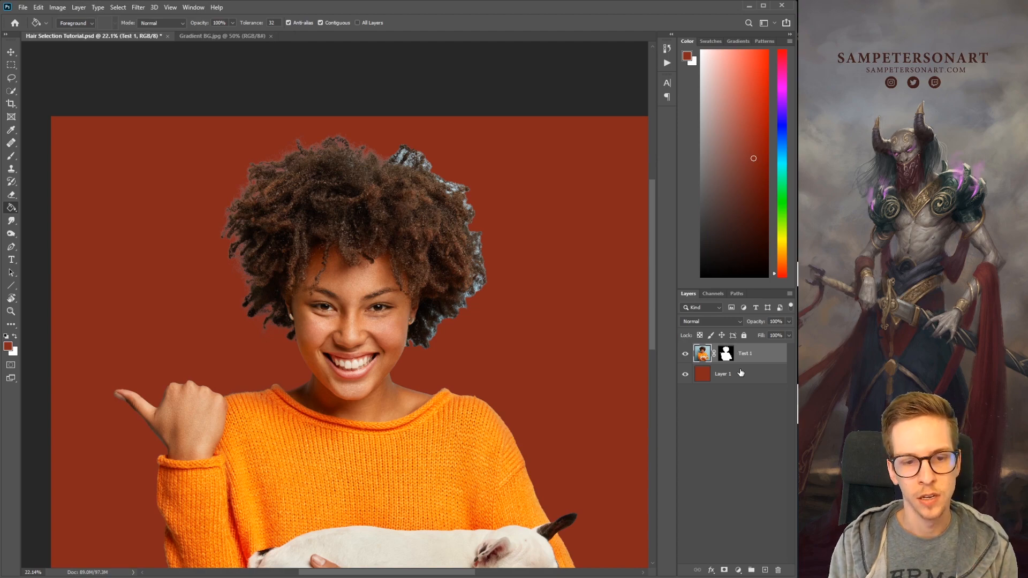
Examine the cut-out's hair edges against the red background for fringing and leftover background colour
{"action": "left_click_drag", "start_coordinate": [239, 279], "coordinate": [334, 241]}
{"action": "left_click_drag", "start_coordinate": [295, 207], "coordinate": [298, 288]}
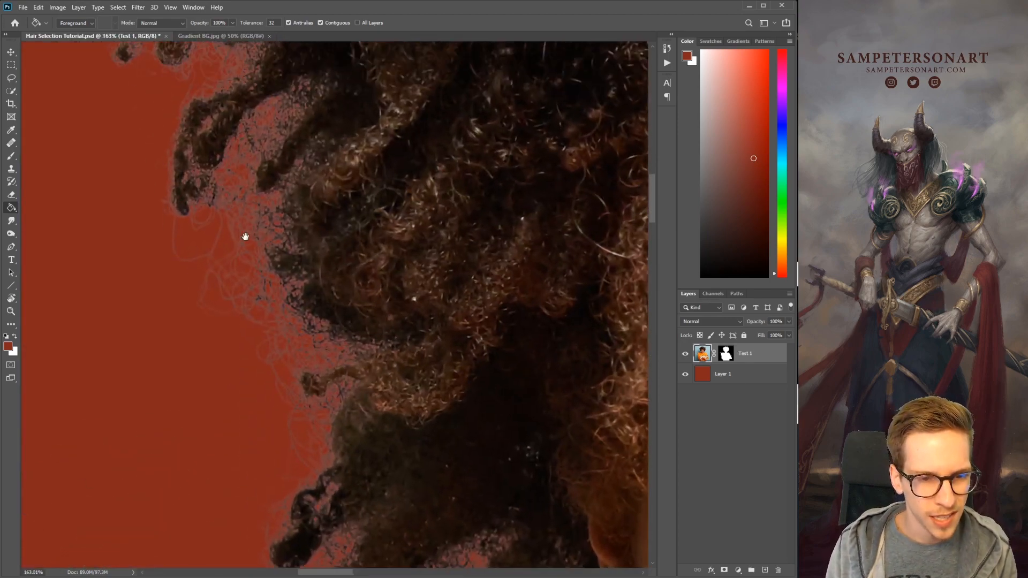
{"action": "left_click_drag", "start_coordinate": [234, 170], "coordinate": [252, 264]}
{"action": "left_click_drag", "start_coordinate": [270, 341], "coordinate": [284, 335]}
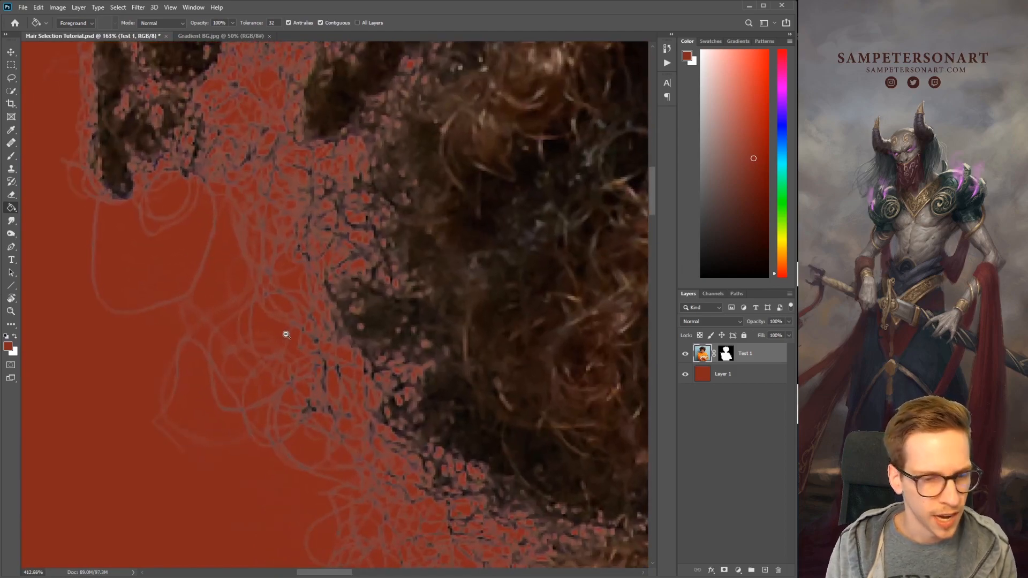
{"action": "left_click_drag", "start_coordinate": [356, 349], "coordinate": [287, 362]}
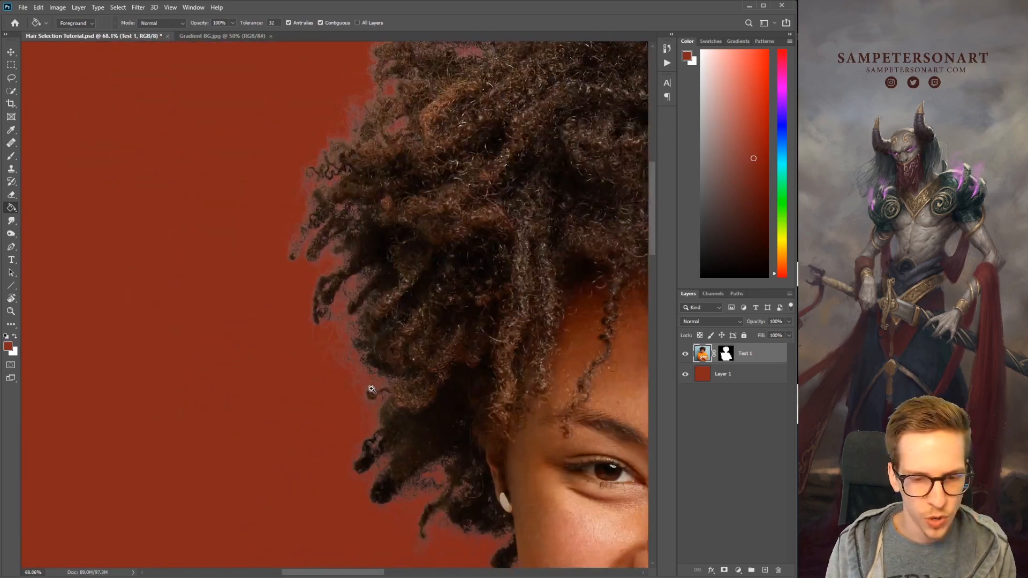
{"action": "left_click_drag", "start_coordinate": [371, 391], "coordinate": [297, 399]}
{"action": "left_click_drag", "start_coordinate": [463, 395], "coordinate": [379, 391]}
{"action": "mouse_move", "coordinate": [378, 390]}
{"action": "left_mouse_down"}
{"action": "mouse_move", "coordinate": [382, 337]}
{"action": "mouse_move", "coordinate": [364, 326]}
{"action": "mouse_move", "coordinate": [386, 318]}
{"action": "left_mouse_up"}
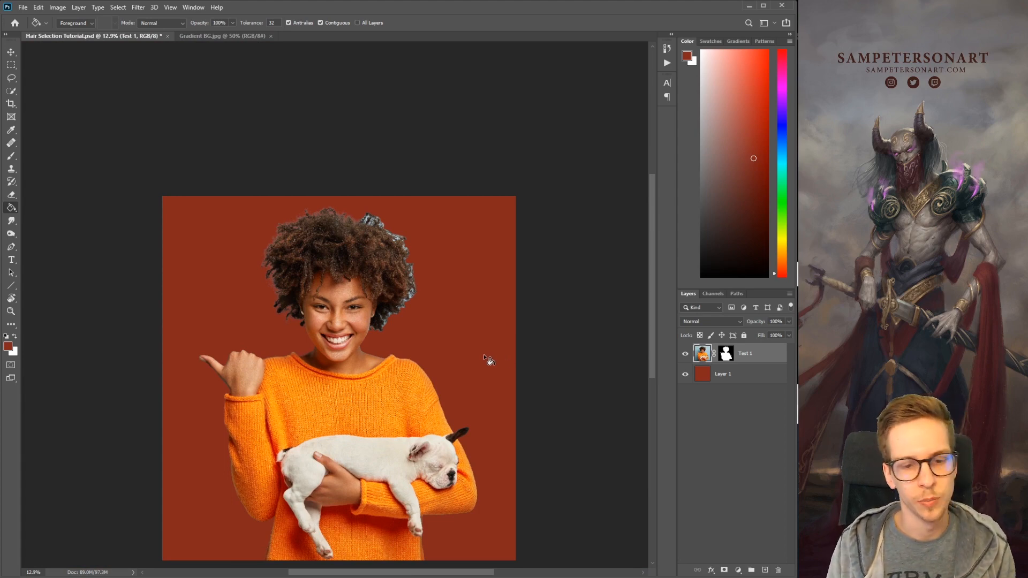
{"action": "left_click_drag", "start_coordinate": [231, 278], "coordinate": [339, 328]}
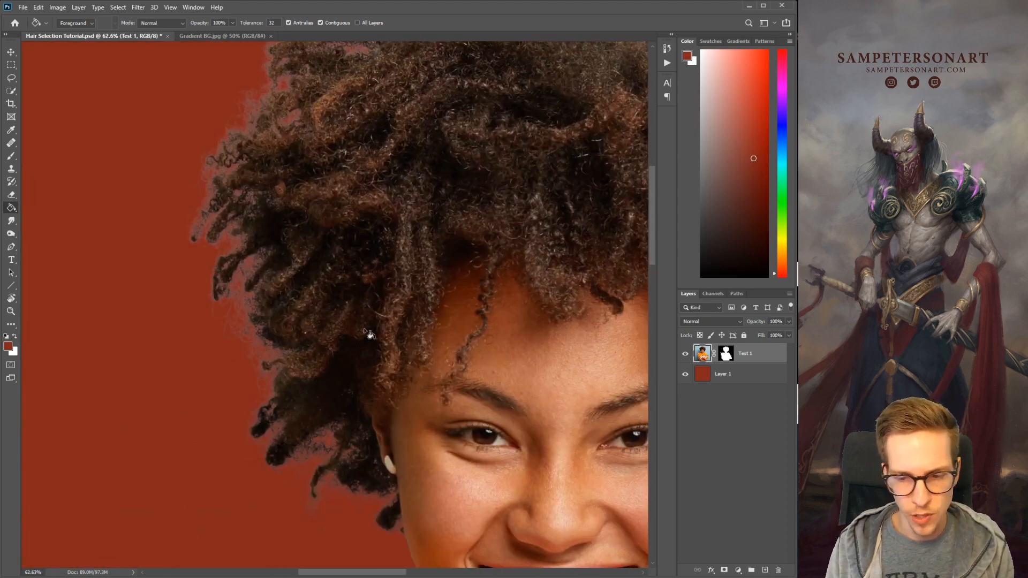
{"action": "left_click_drag", "start_coordinate": [578, 351], "coordinate": [398, 359]}
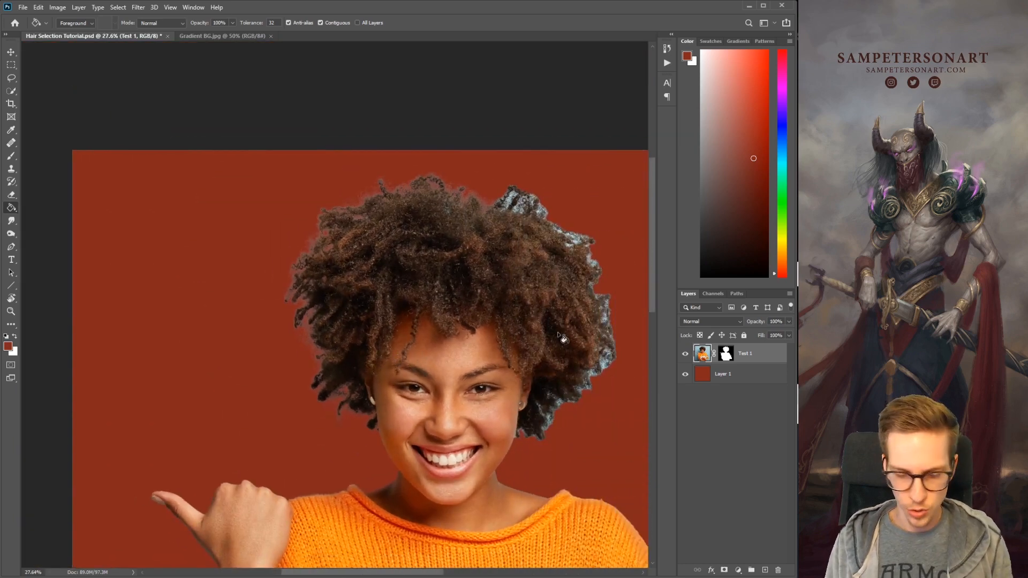
{"action": "left_click_drag", "start_coordinate": [493, 359], "coordinate": [451, 342]}
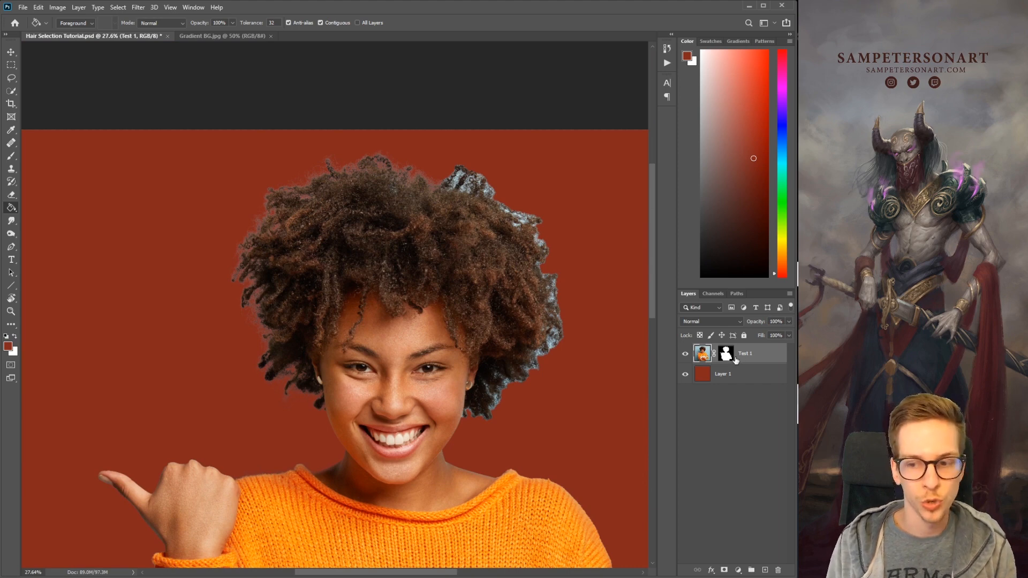
Duplicate the Test 1 layer, hide the original and rename the copy as Test 2
{"action": "key", "text": "ctrl+j"}
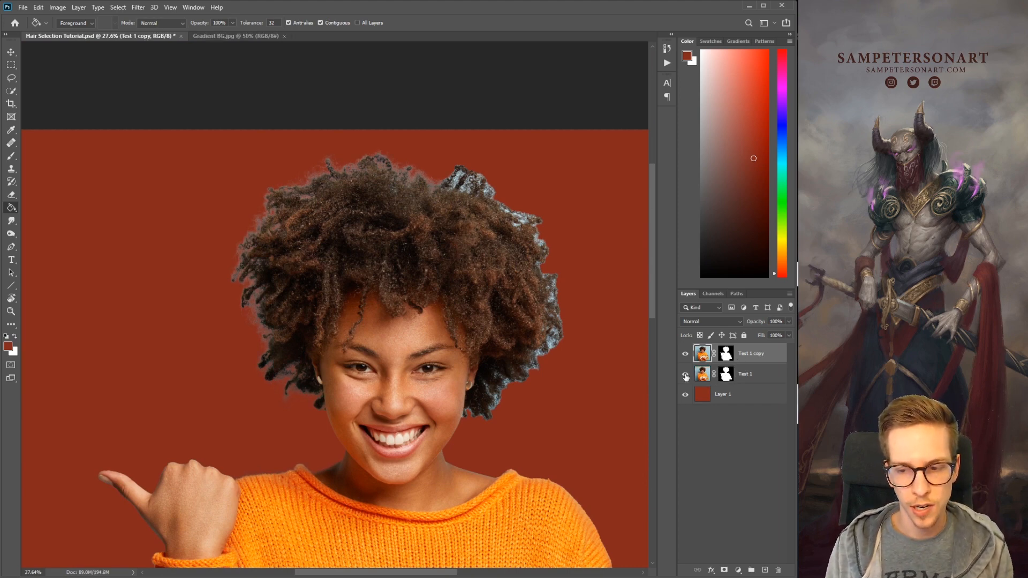
{"action": "left_click", "coordinate": [685, 376]}
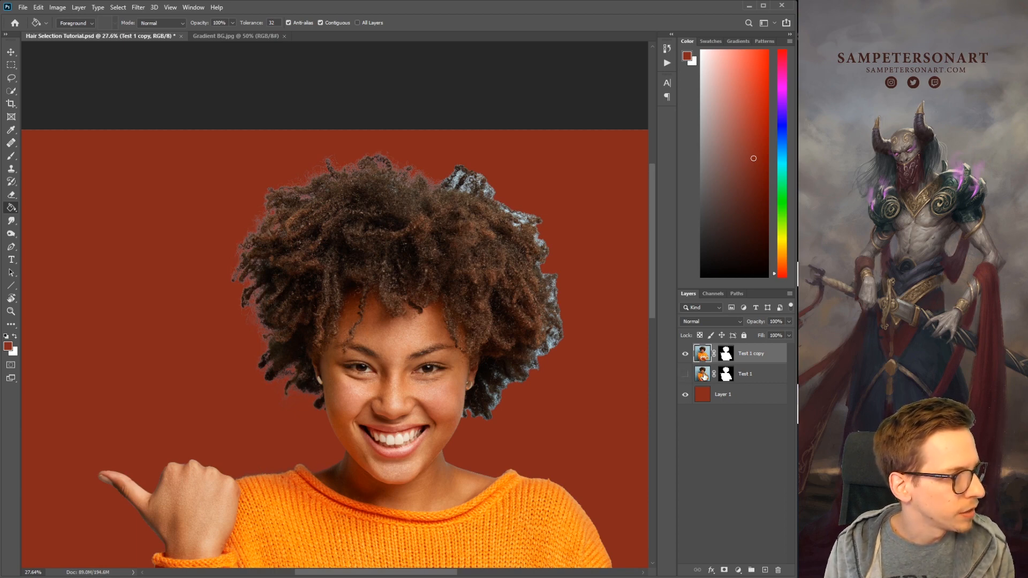
{"action": "double_click", "coordinate": [750, 355]}
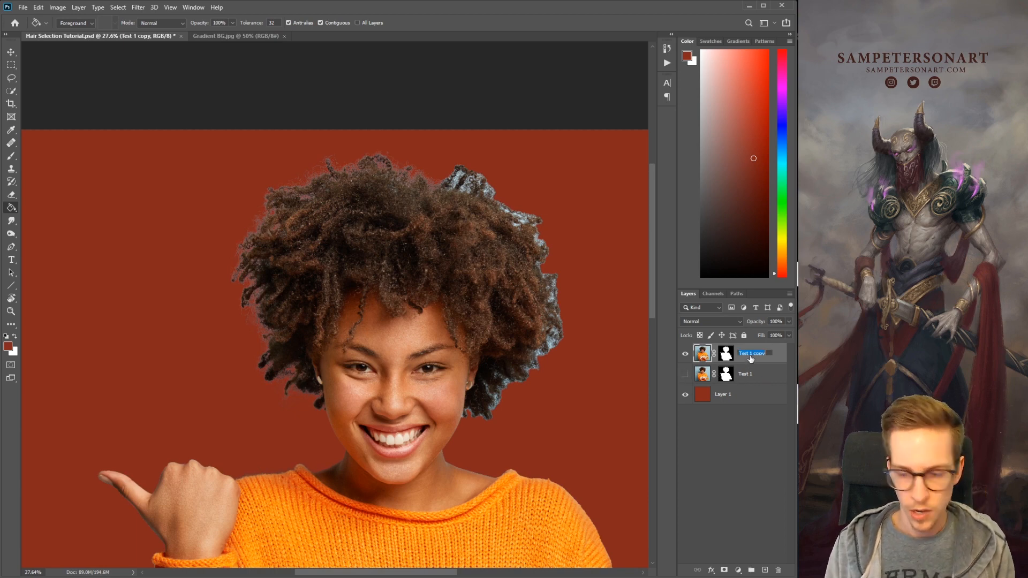
{"action": "type", "text": "2"}
{"action": "key", "text": "Return"}
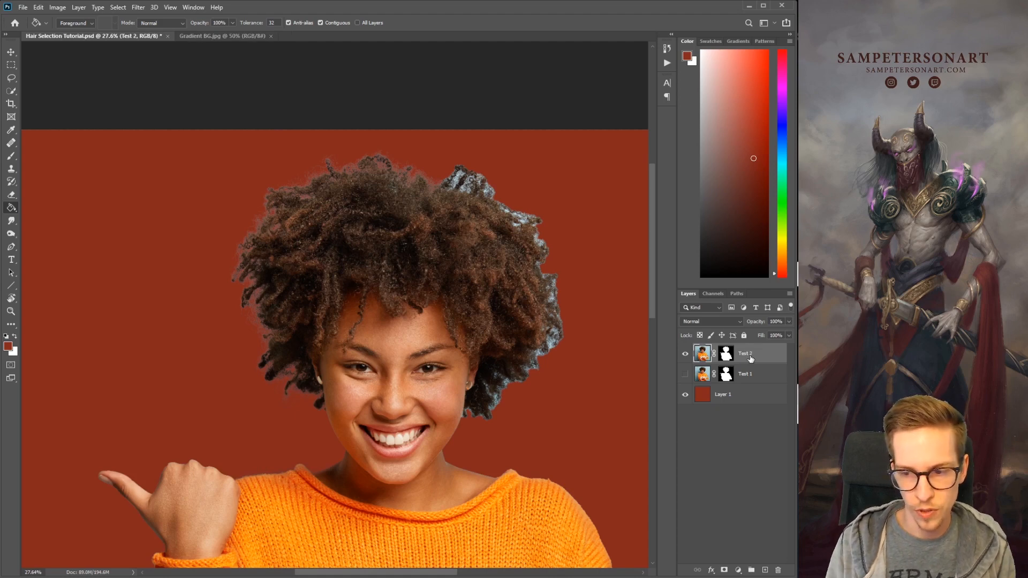
Open the Test 2 layer's mask in Select and Mask and set Smooth to 1 and Feather to 1.0 px
{"action": "left_click", "coordinate": [726, 357]}
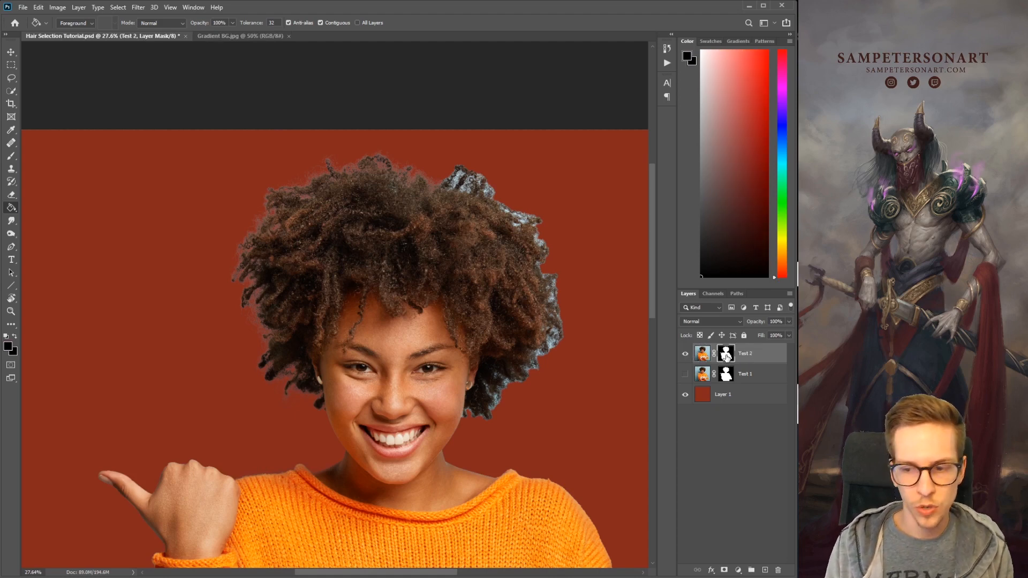
{"action": "right_click", "coordinate": [725, 357]}
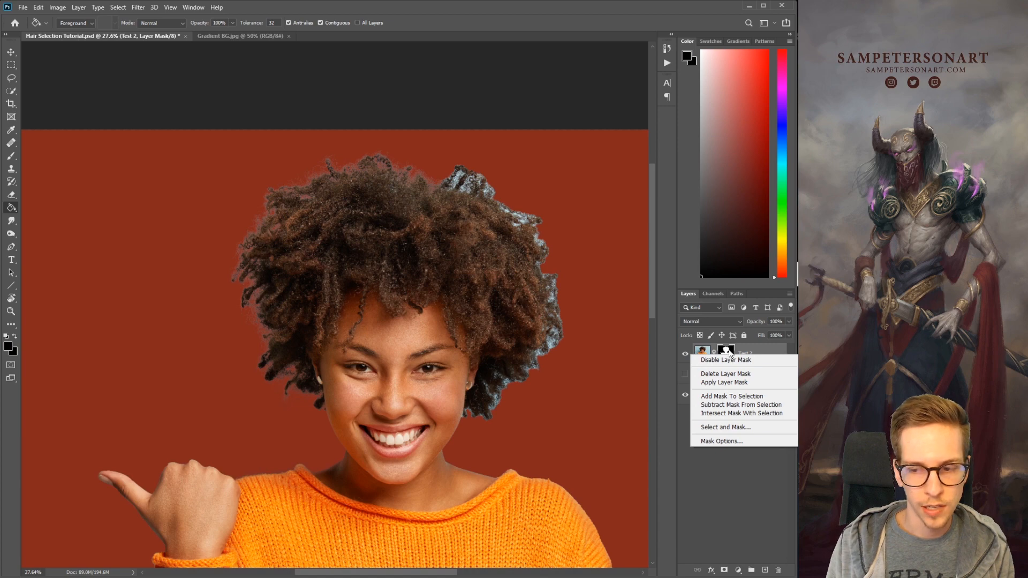
{"action": "left_click", "coordinate": [708, 427]}
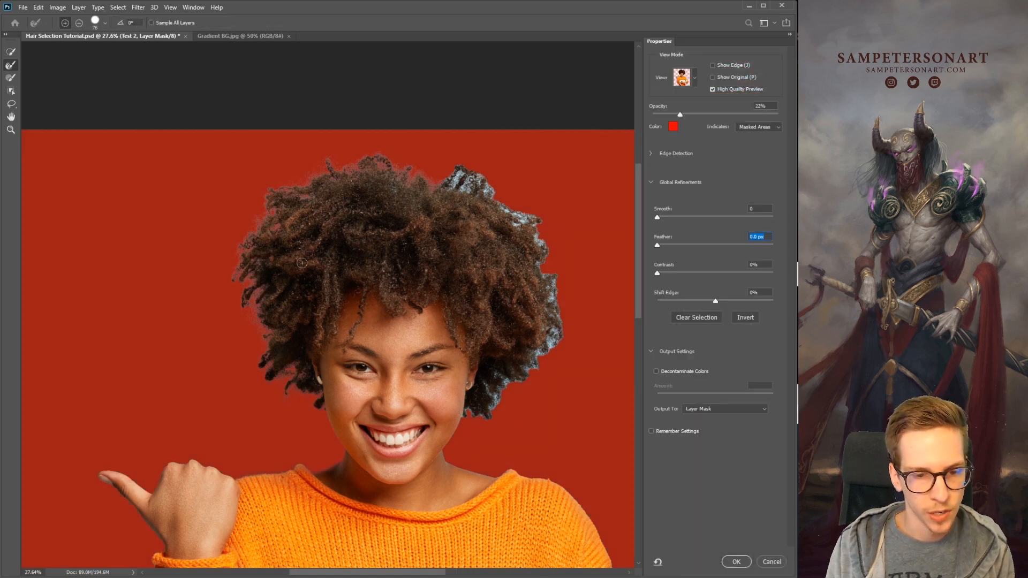
{"action": "key", "text": "]"}
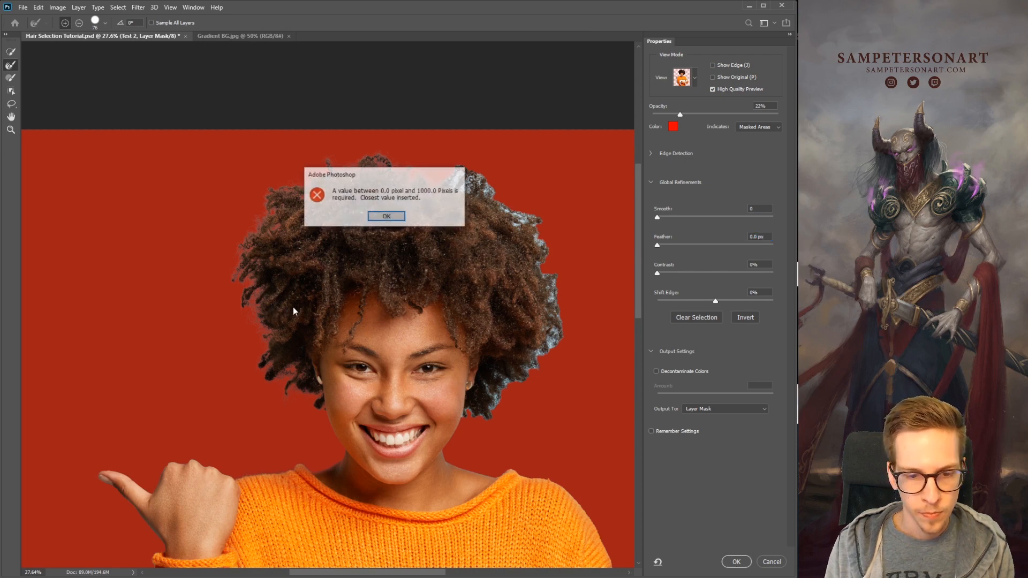
{"action": "left_click", "coordinate": [387, 216]}
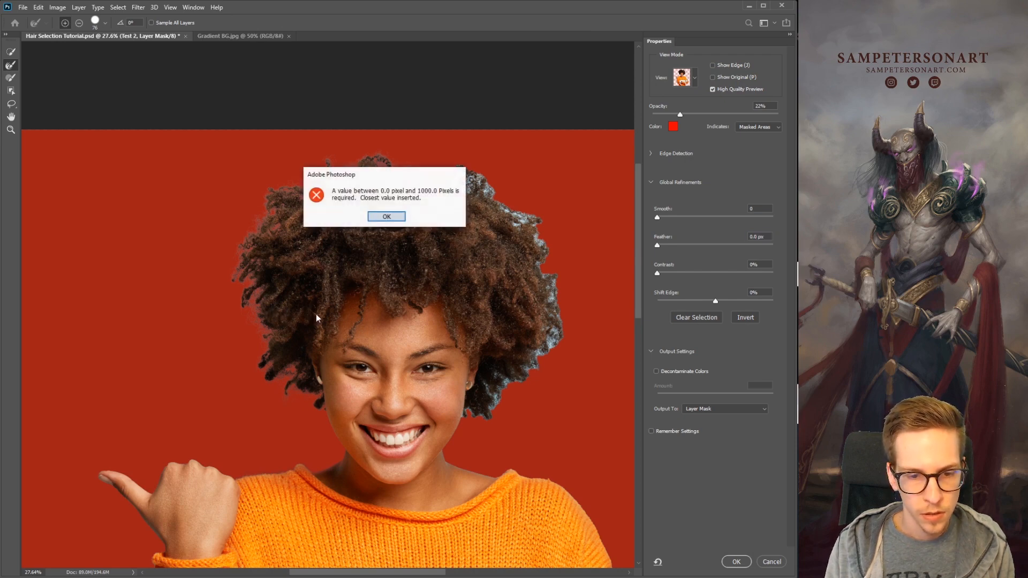
{"action": "left_click", "coordinate": [386, 216]}
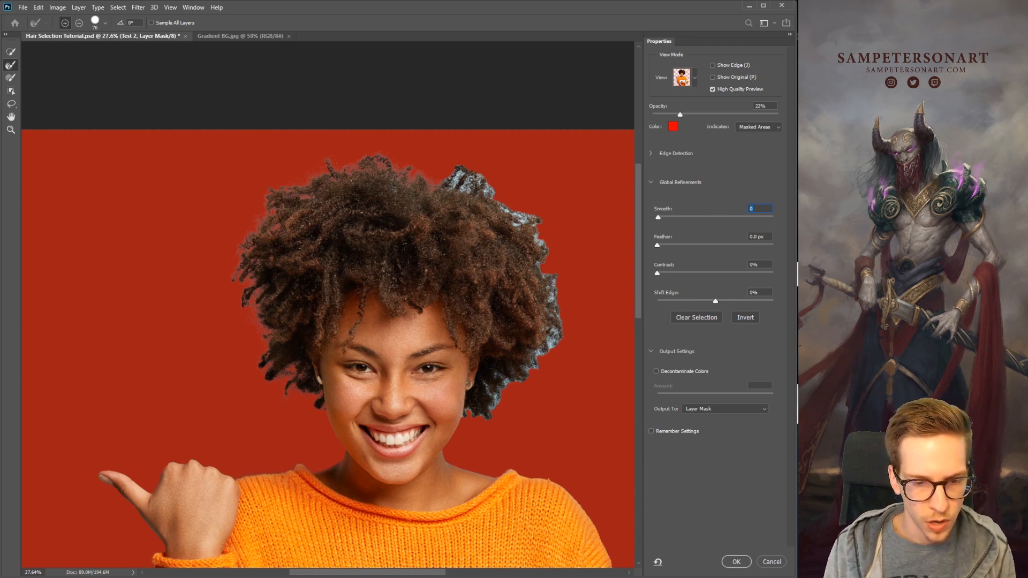
{"action": "left_click", "coordinate": [753, 237]}
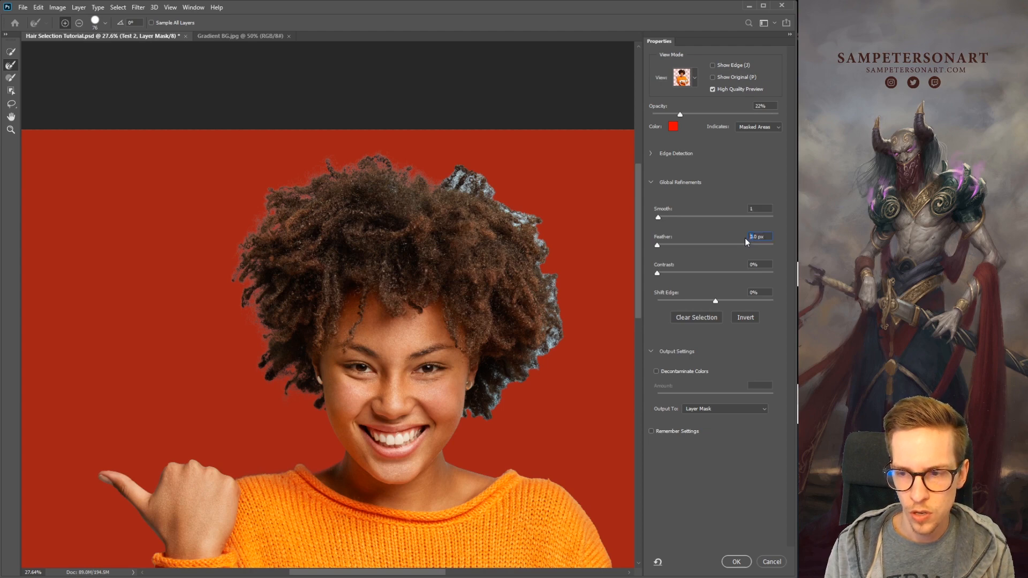
{"action": "type", "text": "1"}
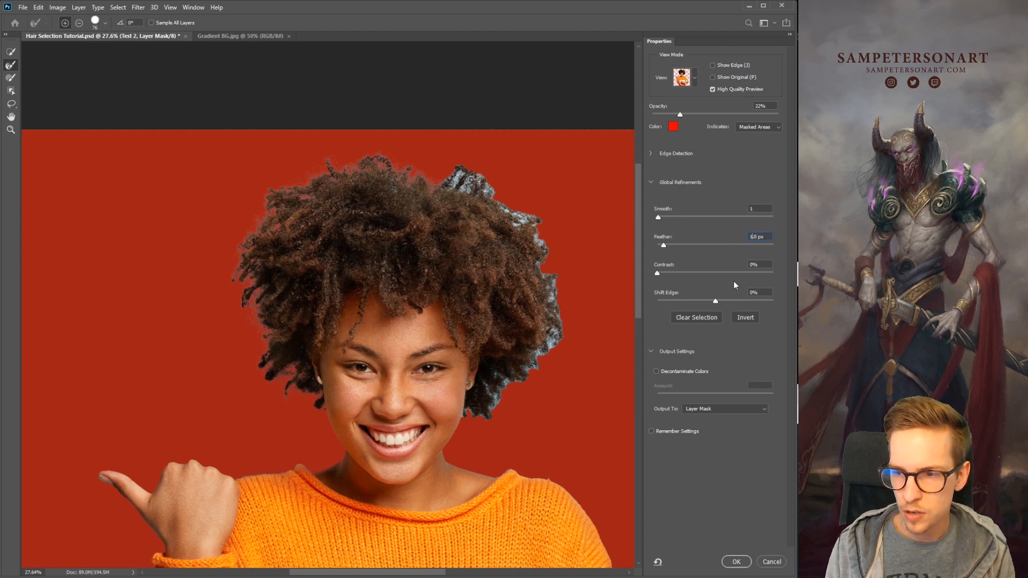
Enable Decontaminate Colors at 100% and output the result to a new layer with a layer mask
{"action": "left_click", "coordinate": [656, 371]}
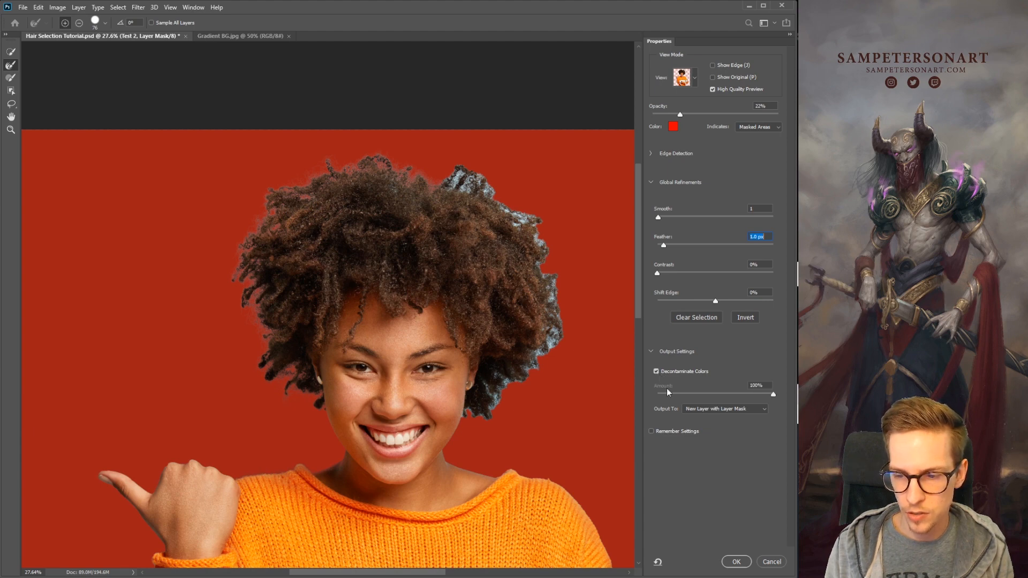
{"action": "left_click", "coordinate": [736, 561]}
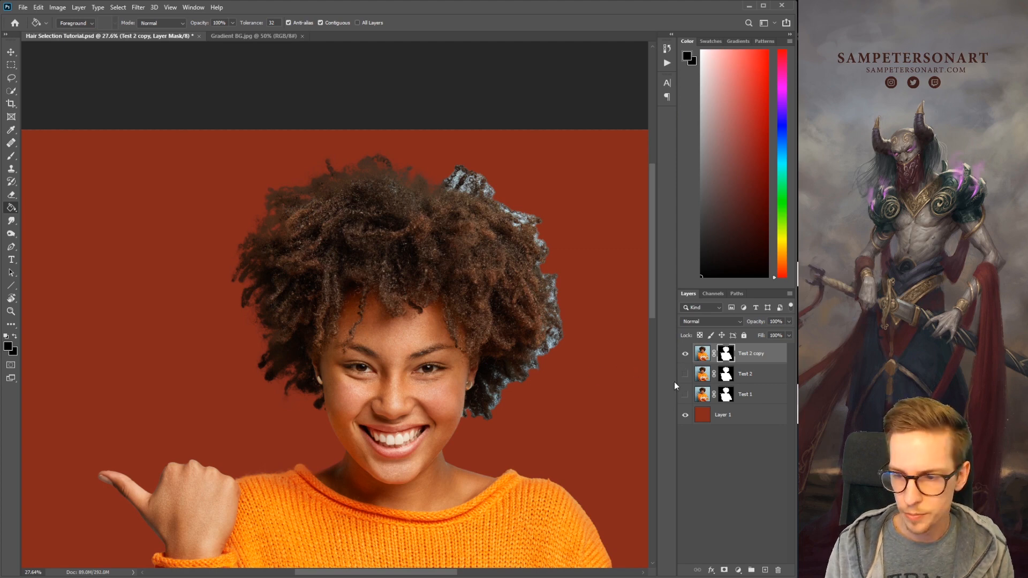
Delete the old Test 2 layer and rename the Test 2 copy layer as Test 2
{"action": "left_click", "coordinate": [740, 381]}
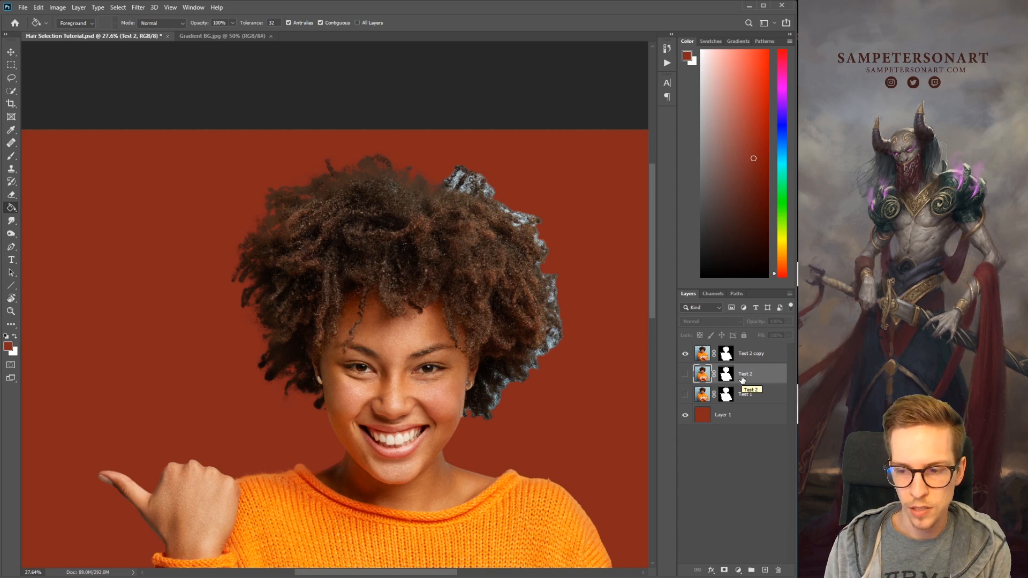
{"action": "key", "text": "Delete"}
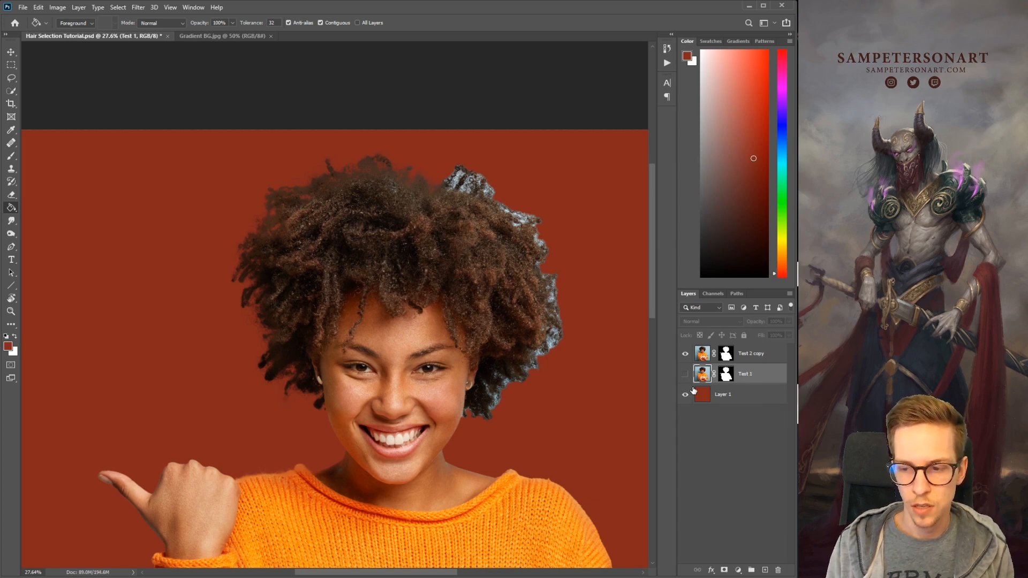
{"action": "double_click", "coordinate": [752, 353]}
{"action": "left_click", "coordinate": [755, 353]}
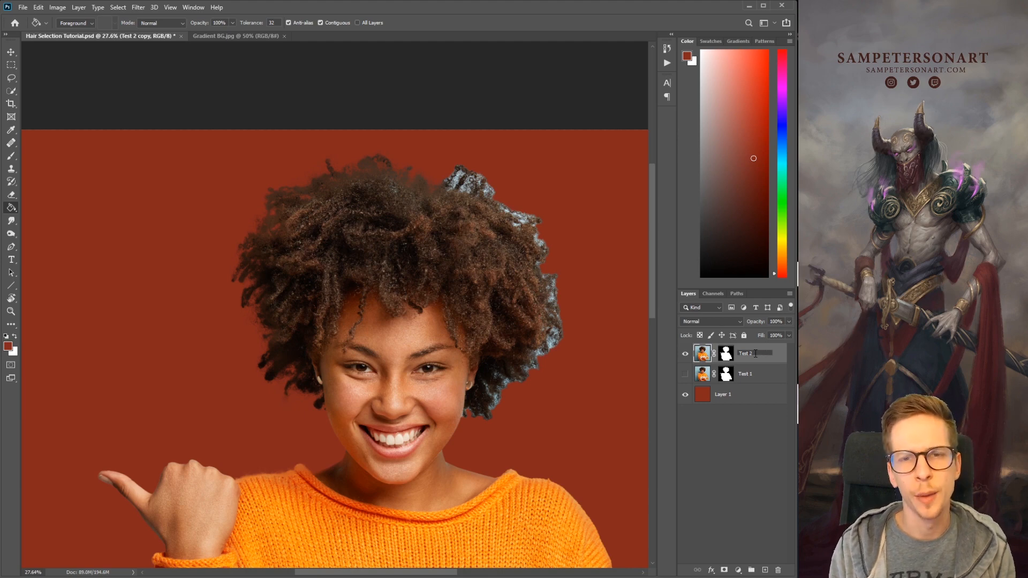
{"action": "key", "text": "Return"}
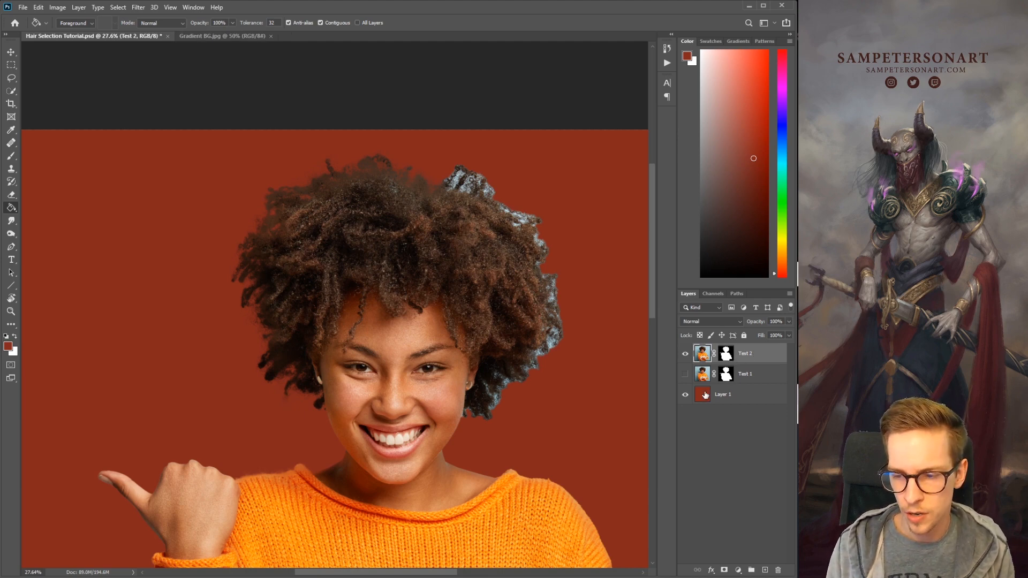
Hide the Test 2 layer and show the Test 1 layer over the red background
{"action": "left_click", "coordinate": [685, 355]}
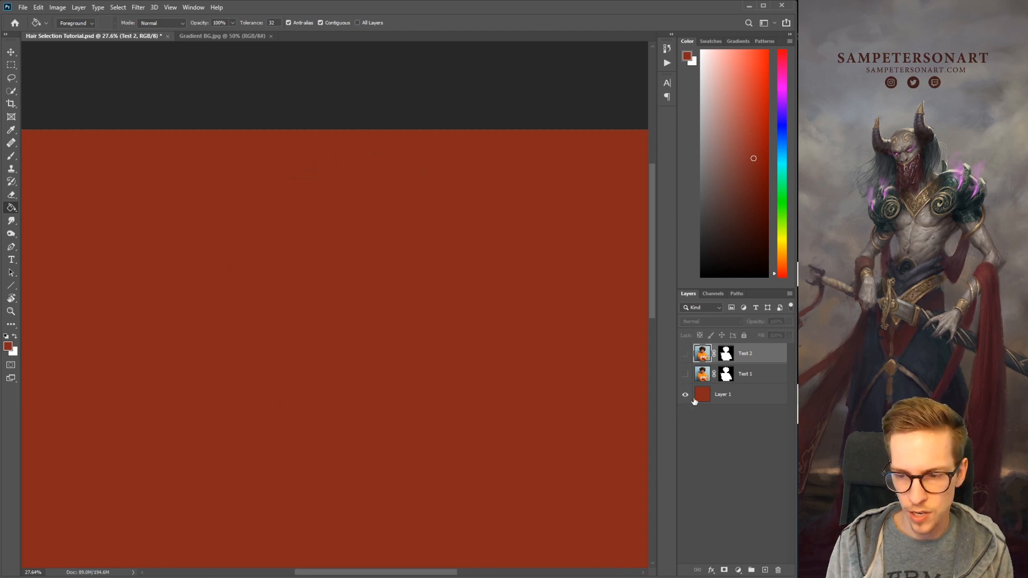
{"action": "left_click", "coordinate": [702, 398]}
{"action": "left_click", "coordinate": [685, 374]}
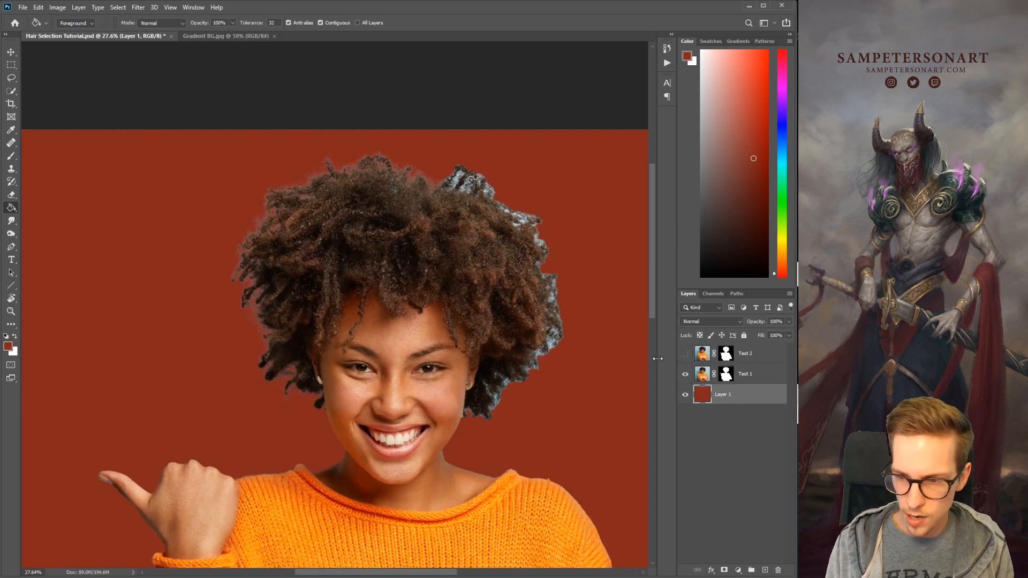
Duplicate the Test 1 layer, place the copy beneath the original and delete the copy's layer mask
{"action": "left_click", "coordinate": [720, 380]}
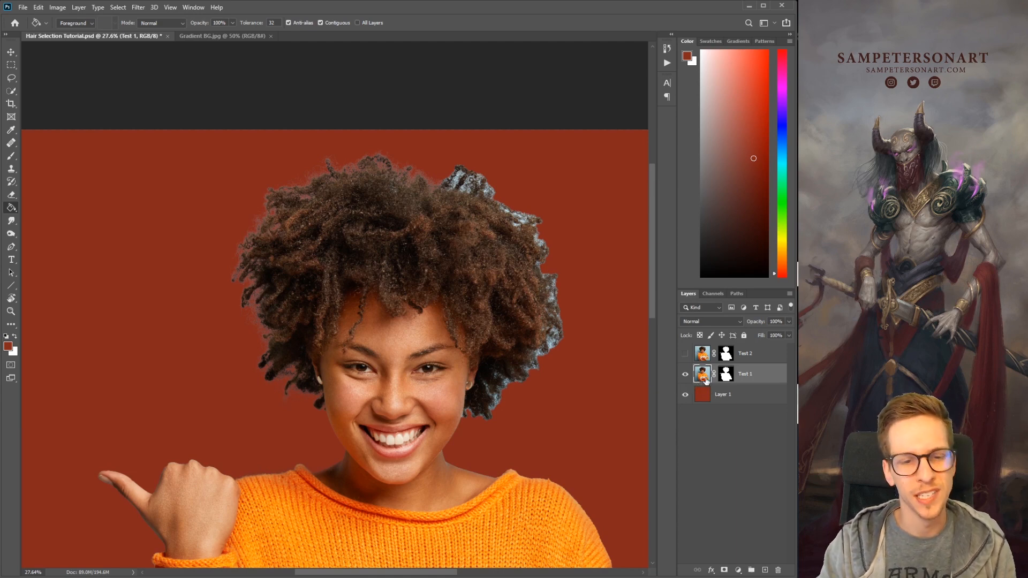
{"action": "key", "text": "ctrl+j"}
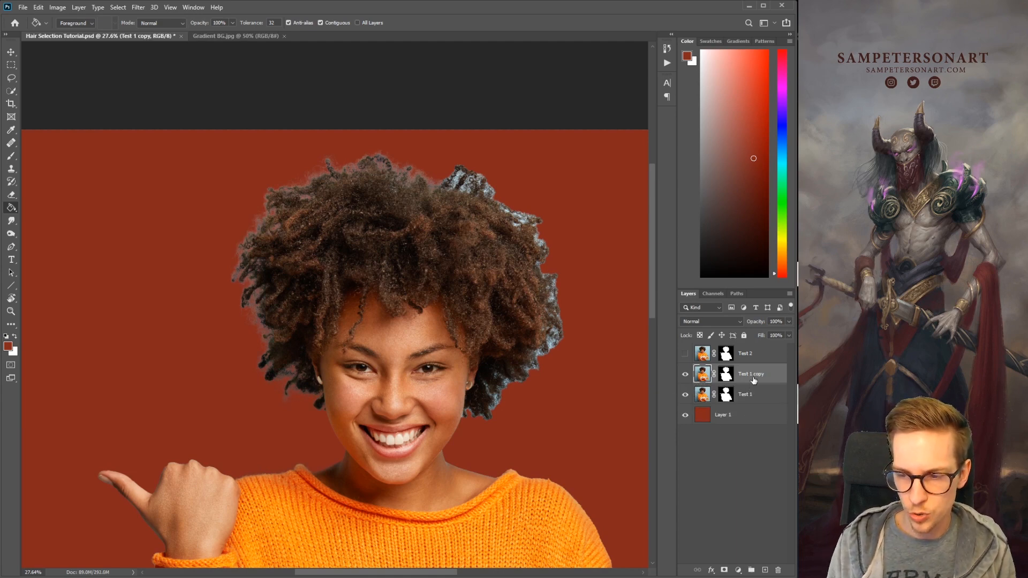
{"action": "left_click_drag", "start_coordinate": [752, 378], "coordinate": [749, 396]}
{"action": "left_click", "coordinate": [727, 396]}
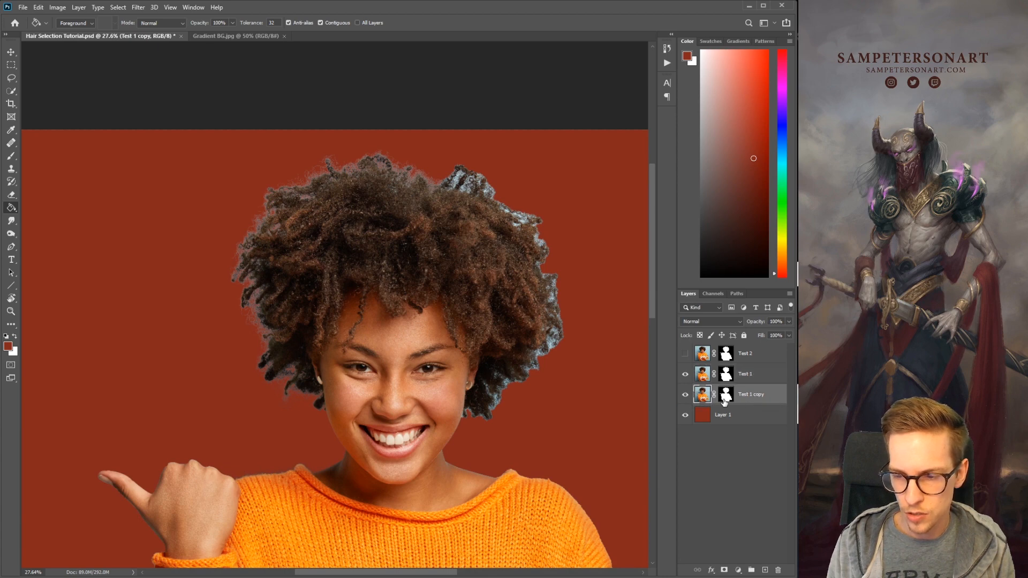
{"action": "right_click", "coordinate": [727, 395]}
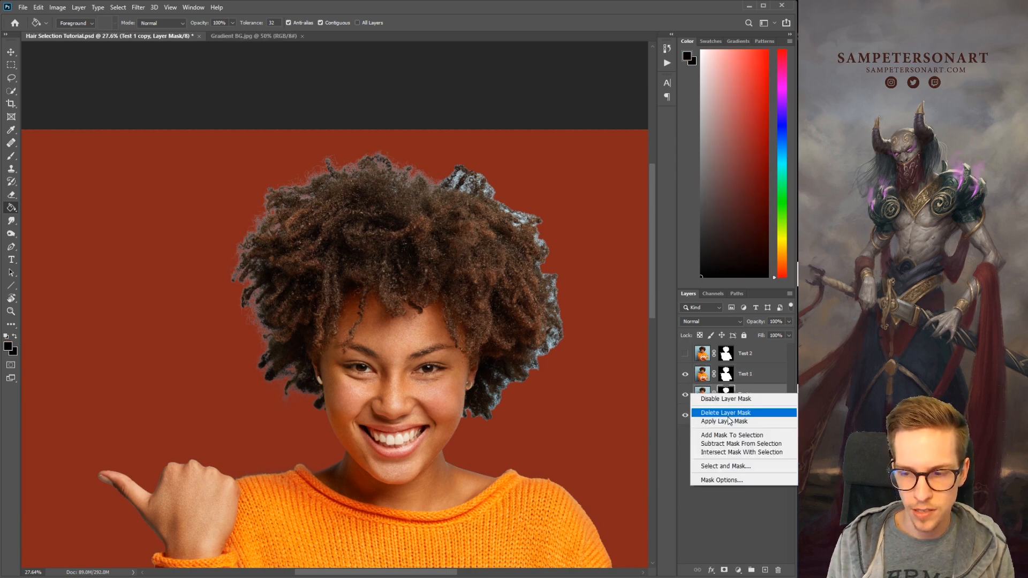
{"action": "left_click", "coordinate": [729, 413]}
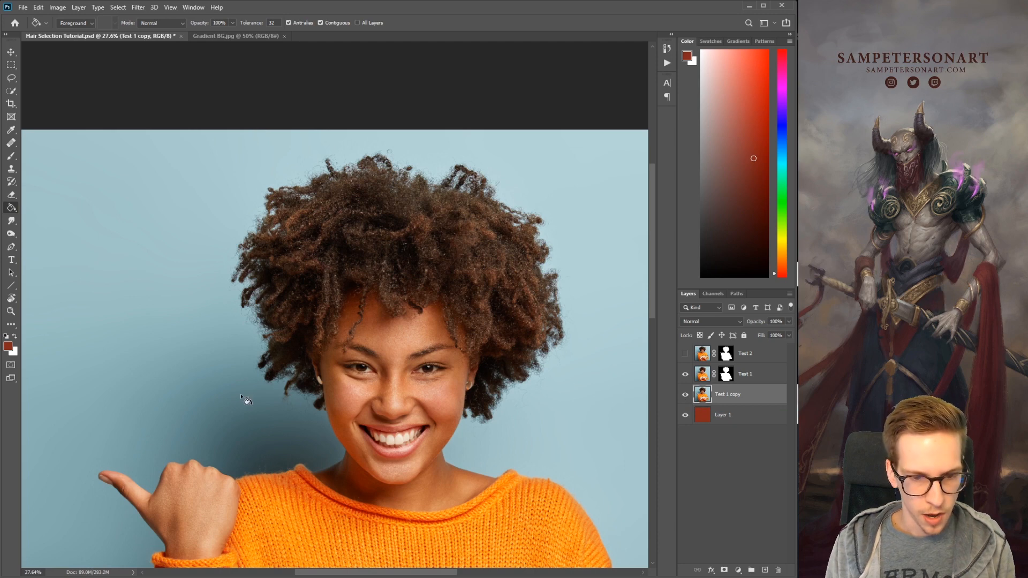
Sample the photo backdrop's light blue as the foreground colour and delete the Test 1 copy layer
{"action": "left_click", "coordinate": [182, 319], "text": "alt"}
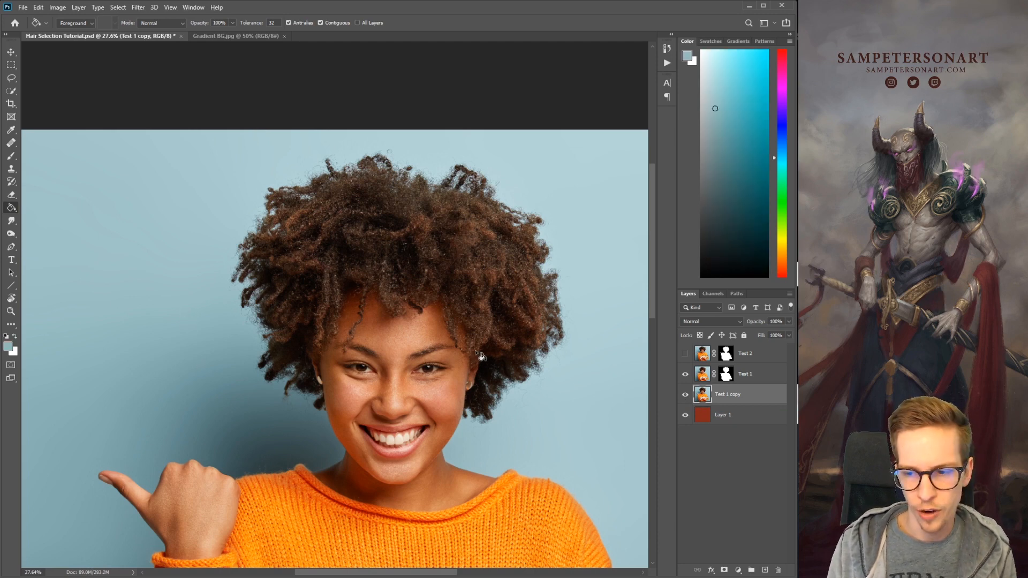
{"action": "left_click", "coordinate": [154, 285], "text": "alt"}
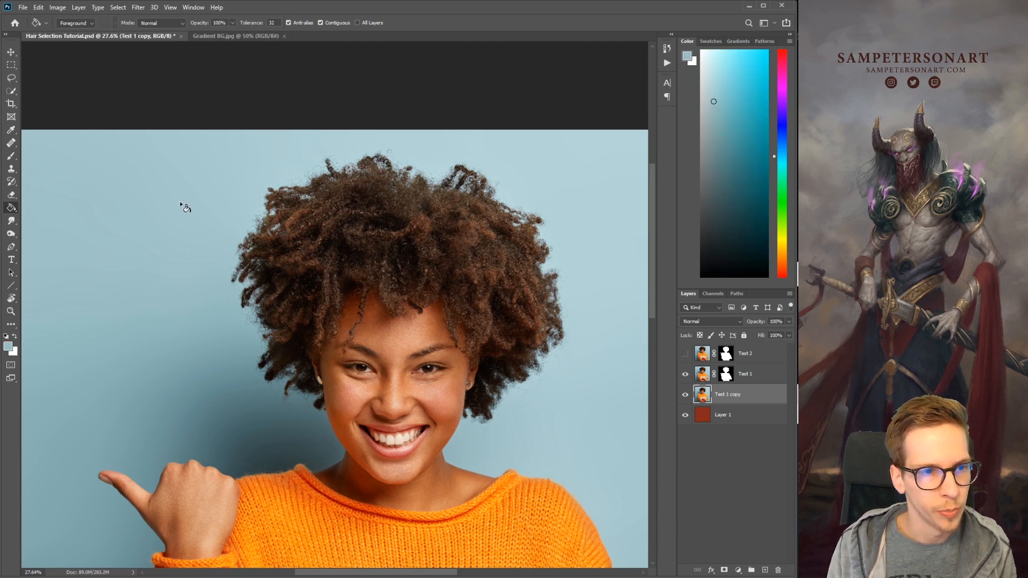
{"action": "key", "text": "Delete"}
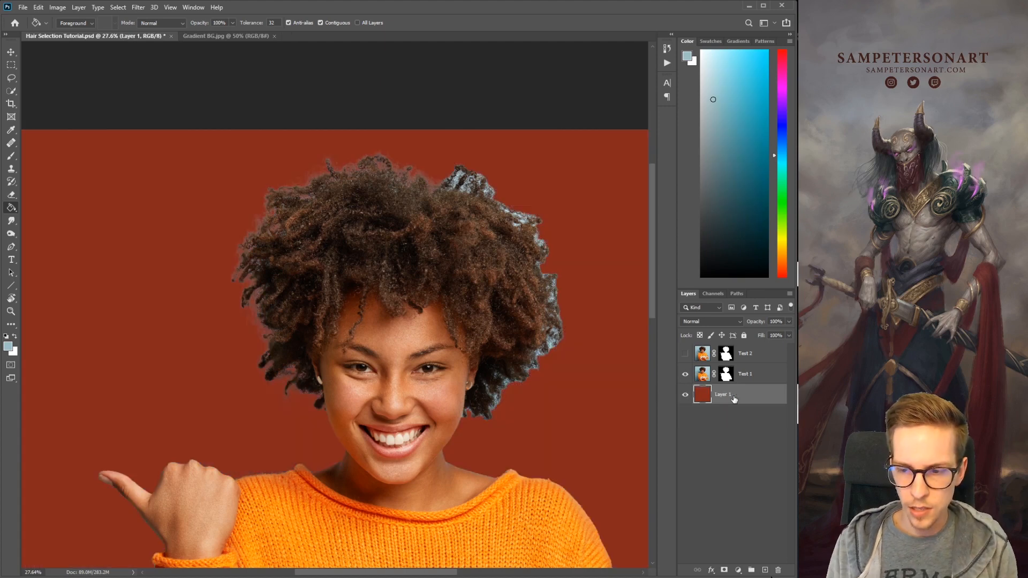
Create a new layer above the red background layer and fill it with the sampled light blue
{"action": "key", "text": "ctrl+shift+n"}
{"action": "key", "text": "Return"}
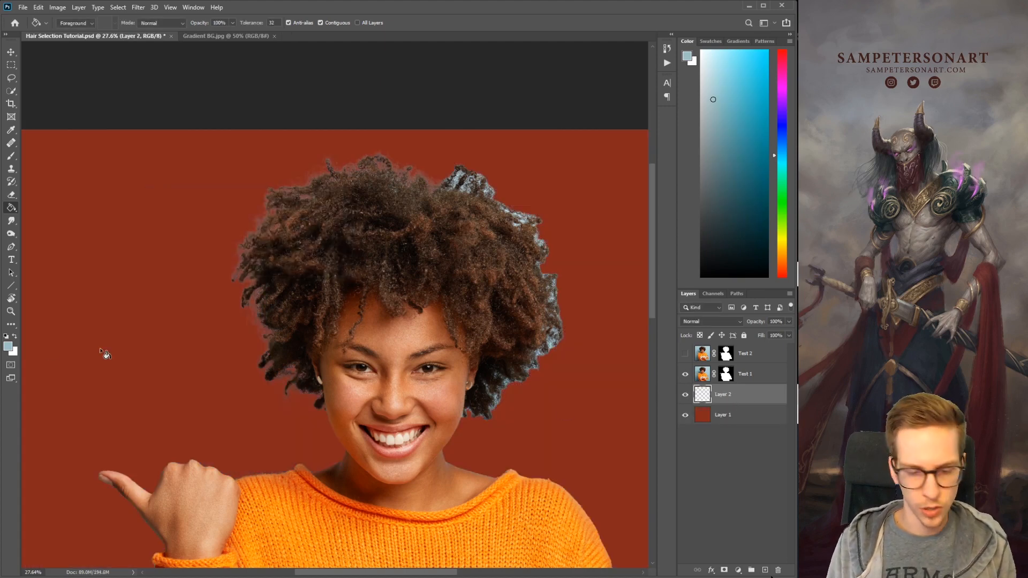
{"action": "left_click", "coordinate": [161, 317]}
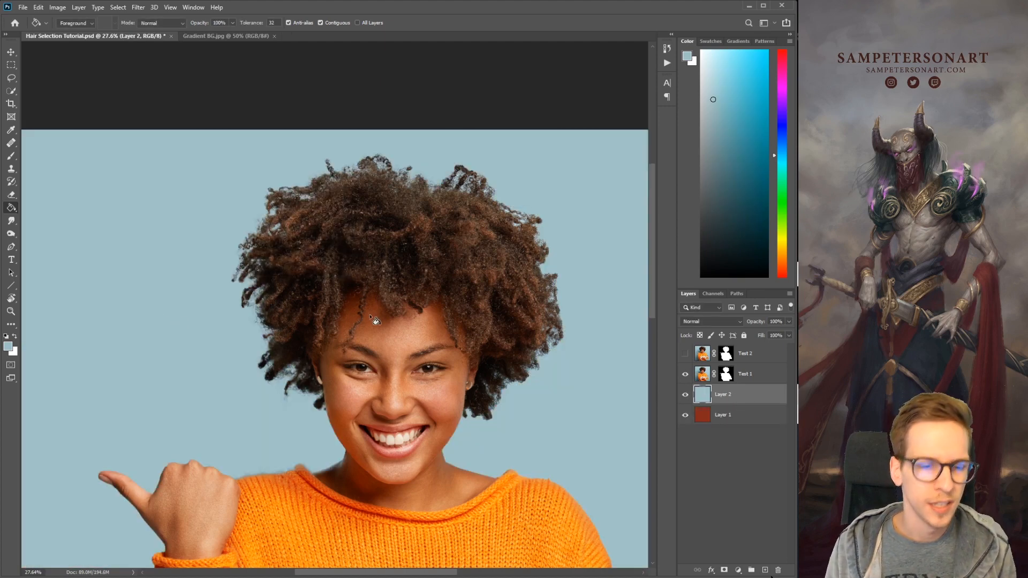
Toggle the light blue layer's visibility to compare the Test 1 cut-out against the blue and red backgrounds
{"action": "left_click", "coordinate": [685, 395]}
{"action": "left_click", "coordinate": [684, 395]}
{"action": "left_click", "coordinate": [685, 396]}
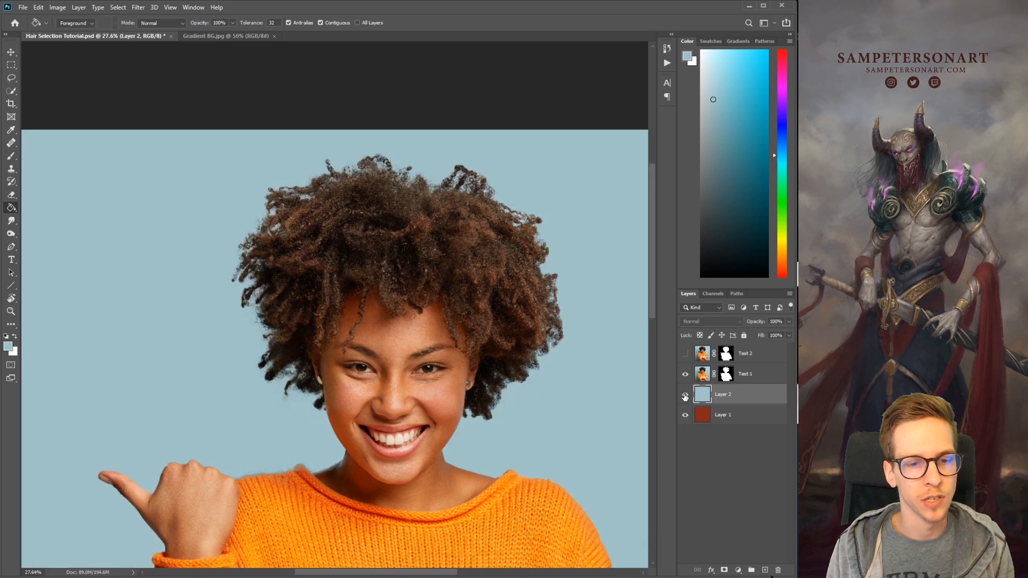
{"action": "left_click", "coordinate": [685, 396]}
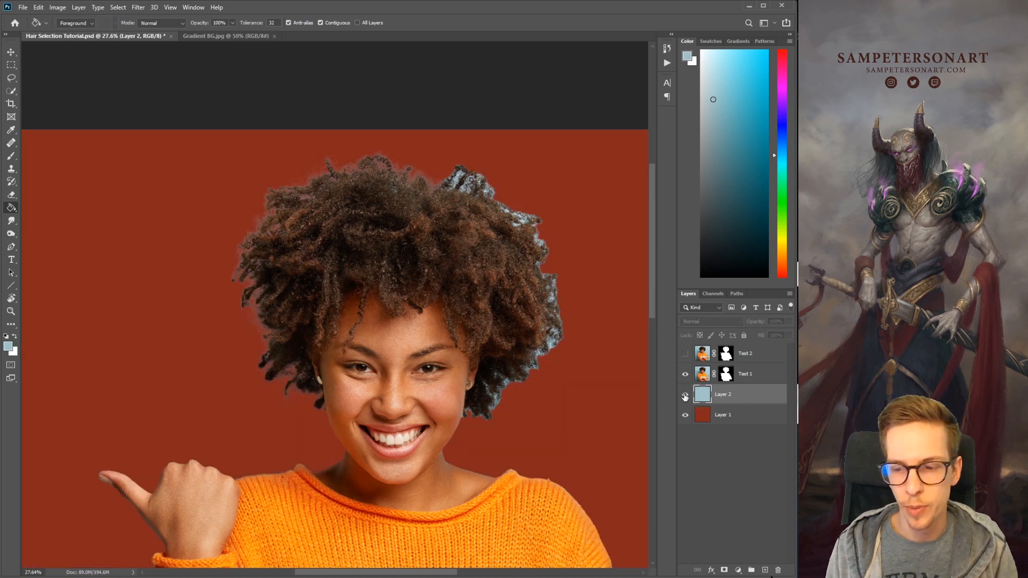
{"action": "left_click", "coordinate": [685, 396]}
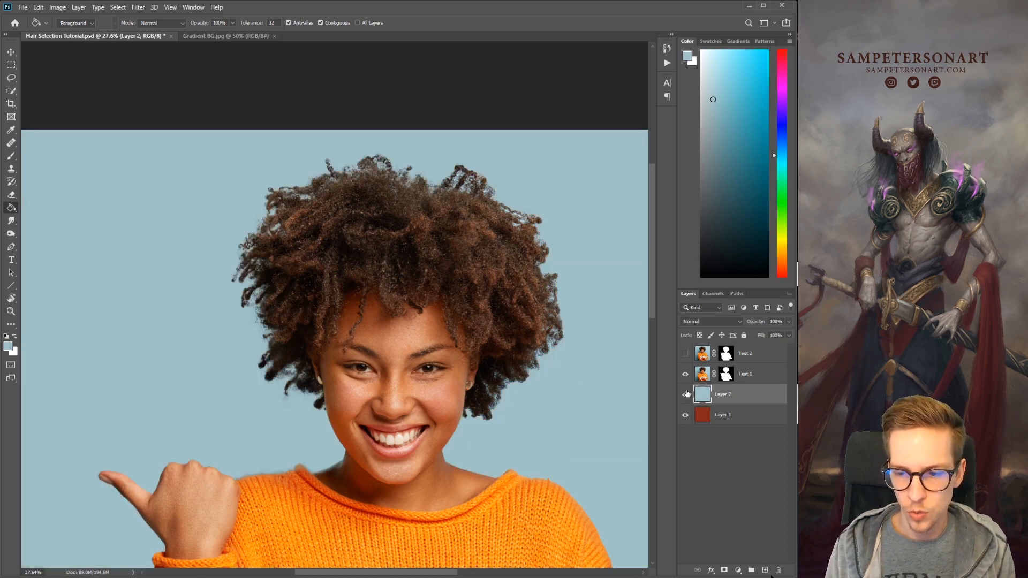
Compare the overall hair edges of the Test 1 and Test 2 layers over the light blue background
{"action": "left_click", "coordinate": [685, 353]}
{"action": "left_click", "coordinate": [685, 374]}
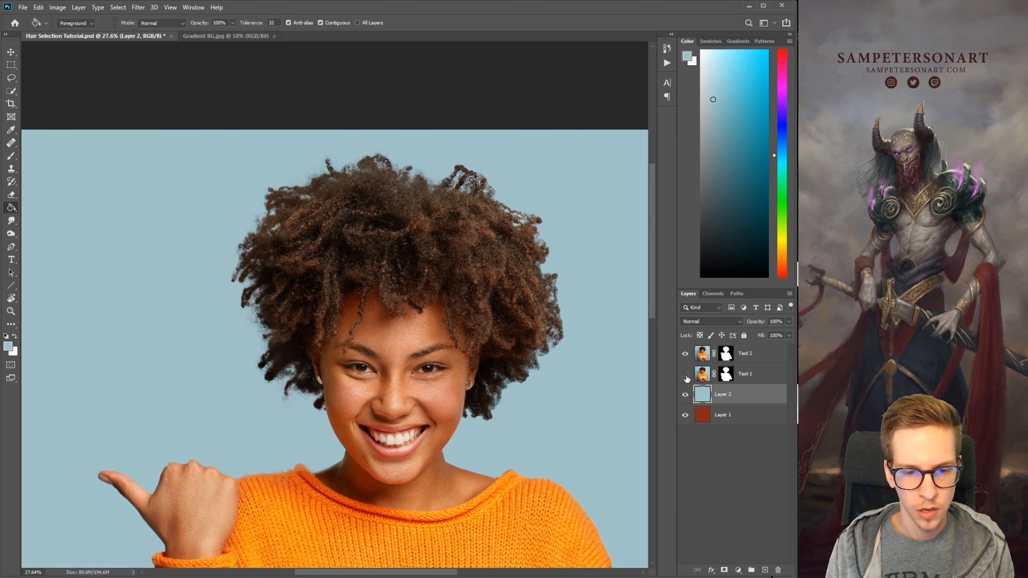
{"action": "left_click", "coordinate": [685, 374]}
{"action": "left_click", "coordinate": [684, 353]}
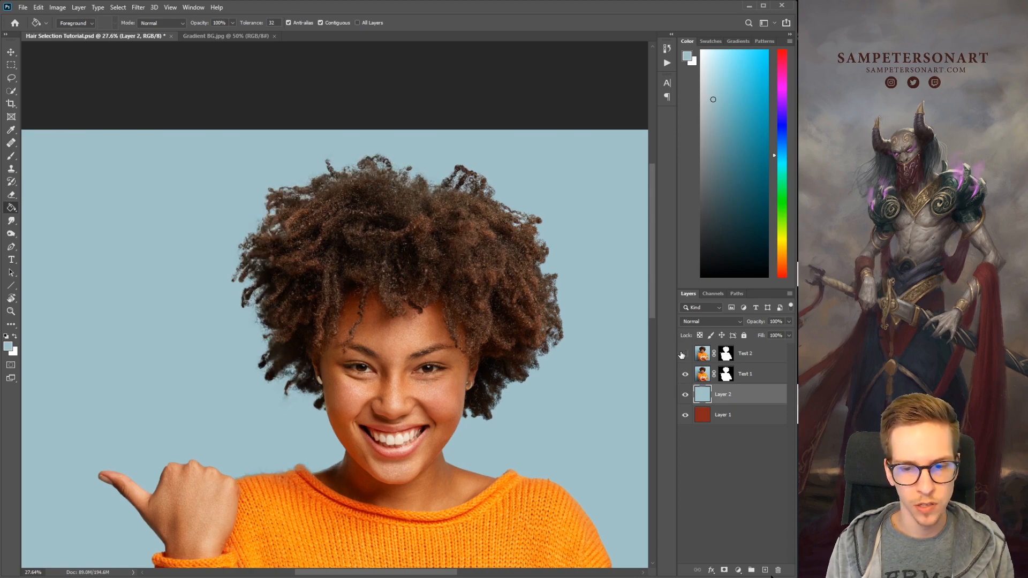
{"action": "scroll", "coordinate": [321, 299], "scroll_direction": "up", "scroll_amount": 4}
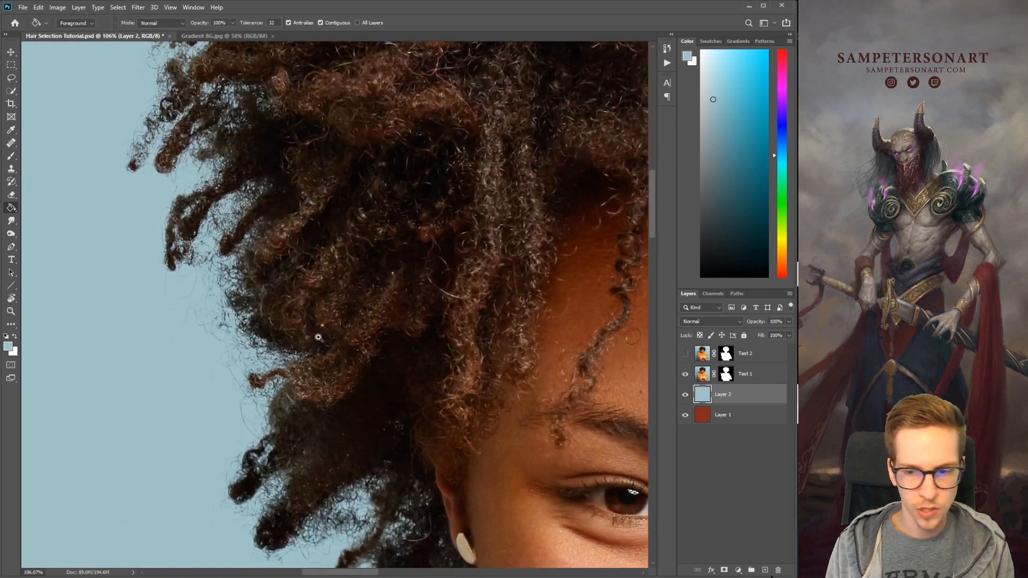
{"action": "scroll", "coordinate": [318, 337], "scroll_direction": "down", "scroll_amount": 2}
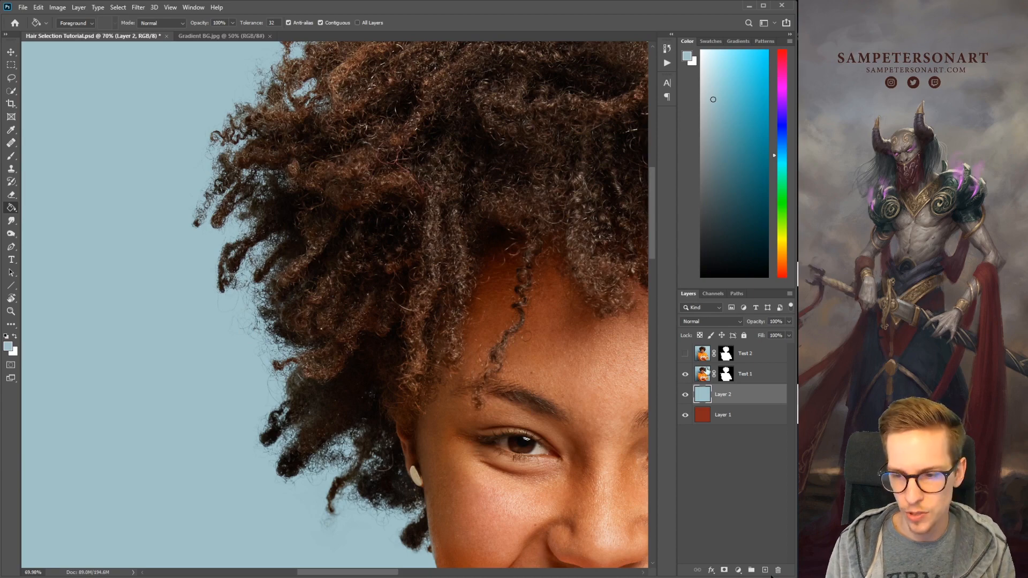
{"action": "left_click", "coordinate": [685, 374]}
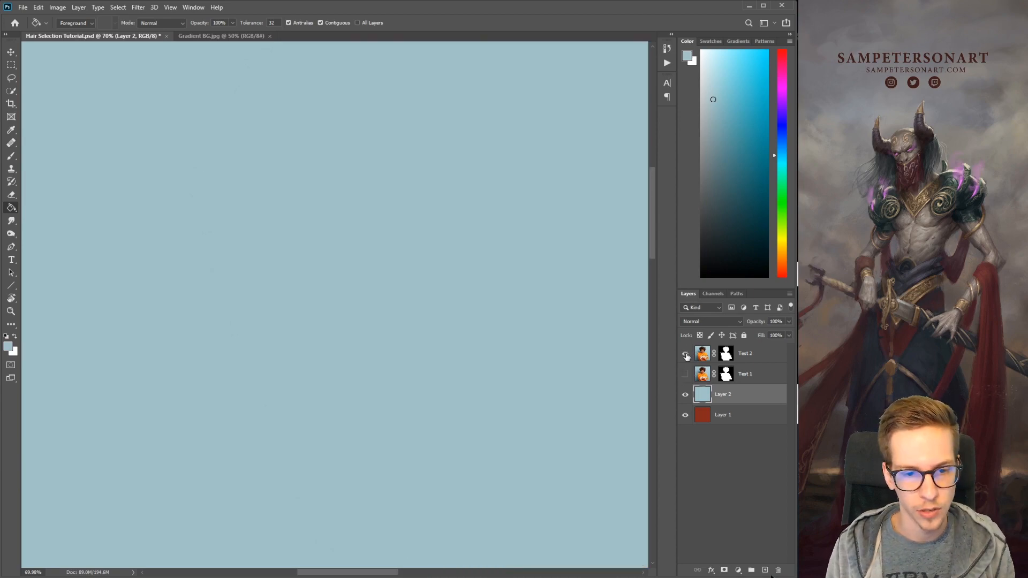
{"action": "left_click", "coordinate": [685, 354]}
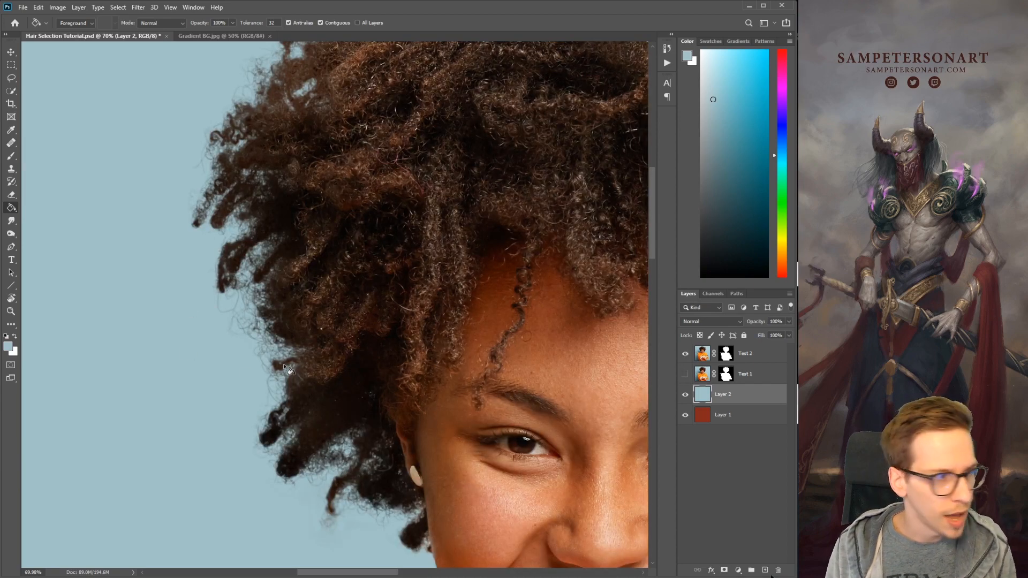
{"action": "left_click_drag", "start_coordinate": [259, 324], "coordinate": [297, 327]}
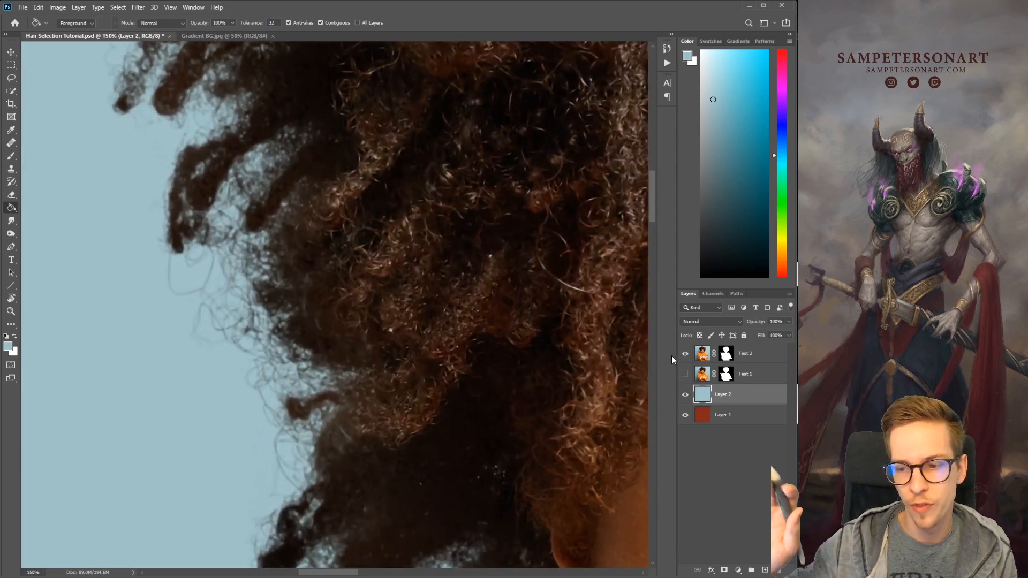
Alternate between Test 1 and Test 2 in close-up to compare the fine strands at the hair's left edge over blue
{"action": "left_click", "coordinate": [685, 354]}
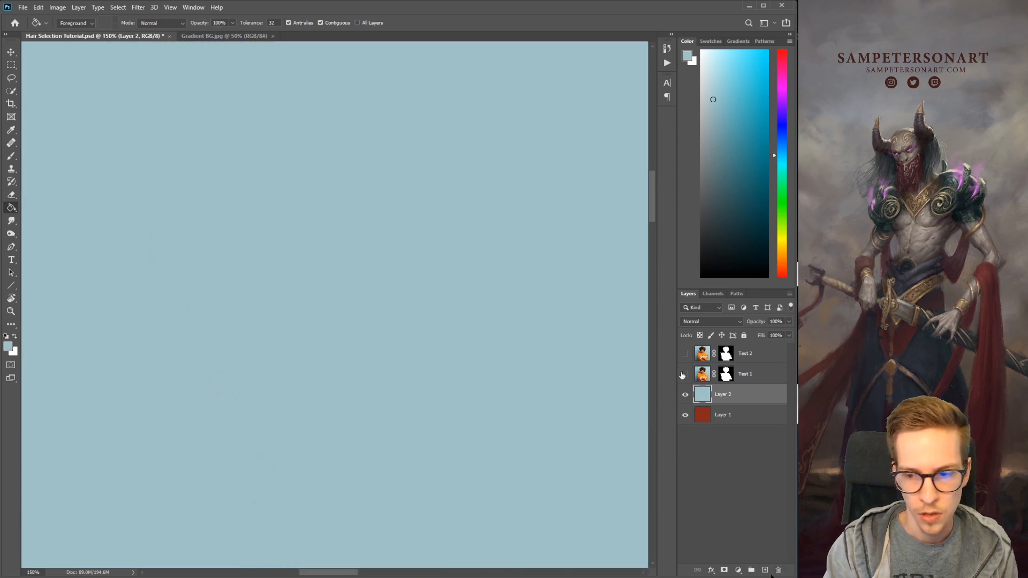
{"action": "left_click", "coordinate": [683, 374]}
{"action": "left_click", "coordinate": [684, 373]}
{"action": "left_click", "coordinate": [685, 354]}
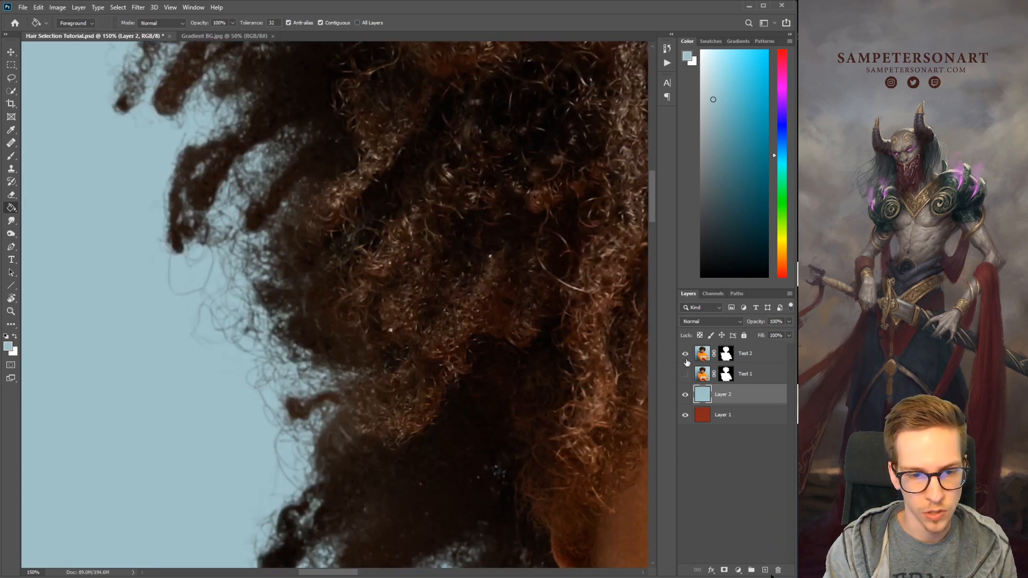
{"action": "left_click", "coordinate": [685, 354]}
{"action": "left_click", "coordinate": [685, 373]}
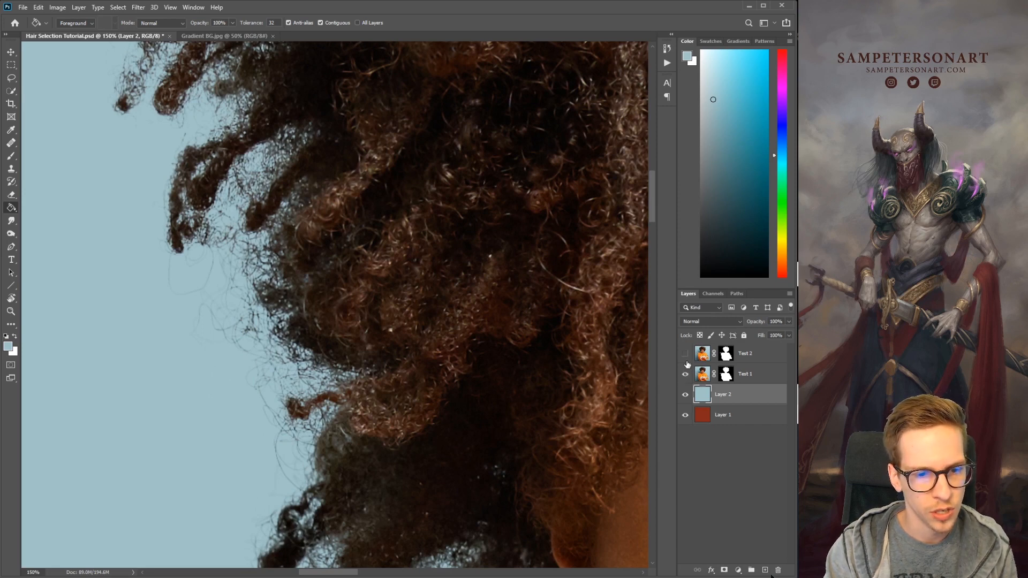
{"action": "left_click", "coordinate": [685, 374]}
{"action": "left_click", "coordinate": [685, 354]}
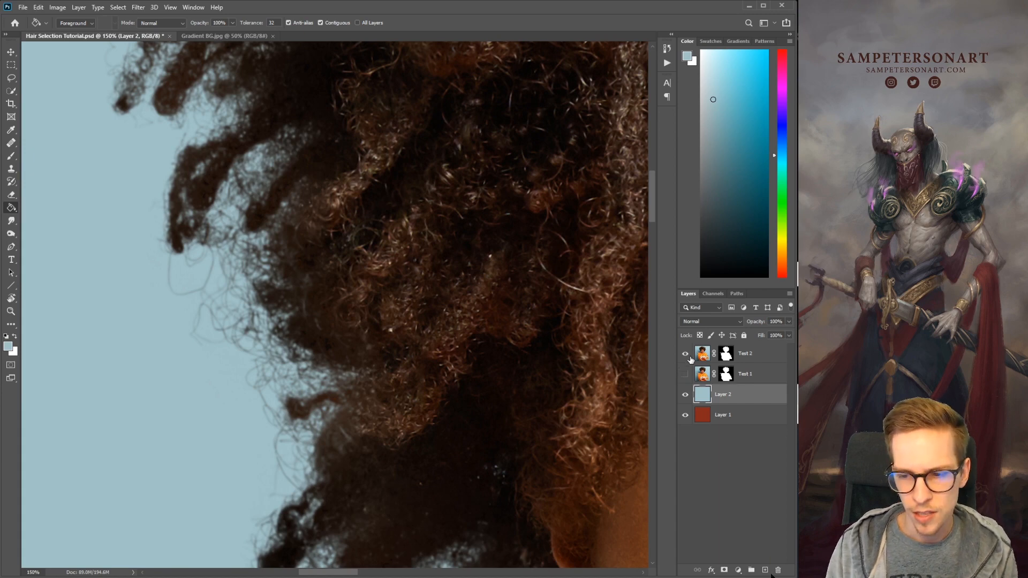
Hide the light blue layer and compare the Test 1 and Test 2 hair edges against the red background
{"action": "left_click", "coordinate": [685, 395]}
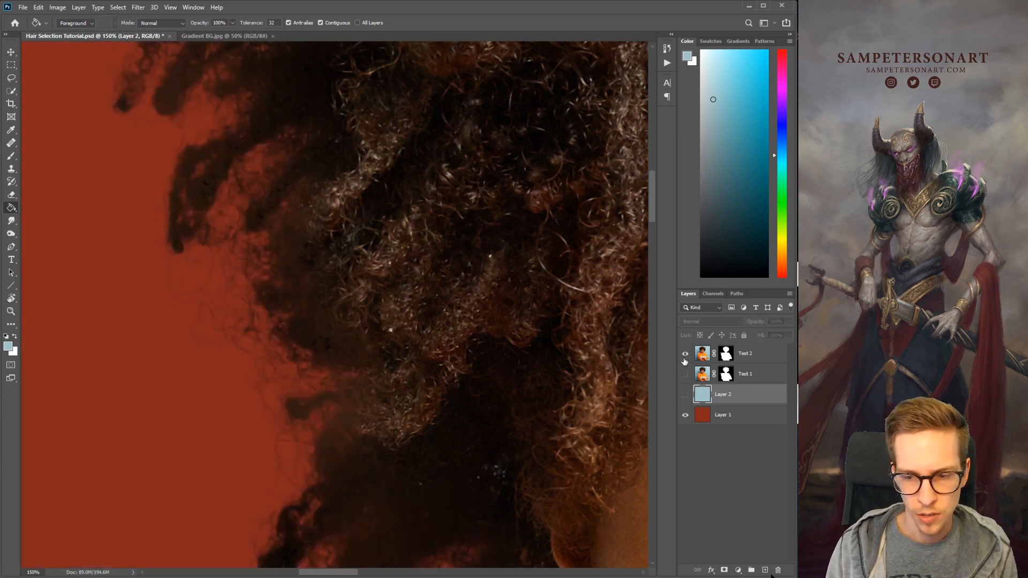
{"action": "left_click", "coordinate": [685, 354]}
{"action": "left_click", "coordinate": [685, 374]}
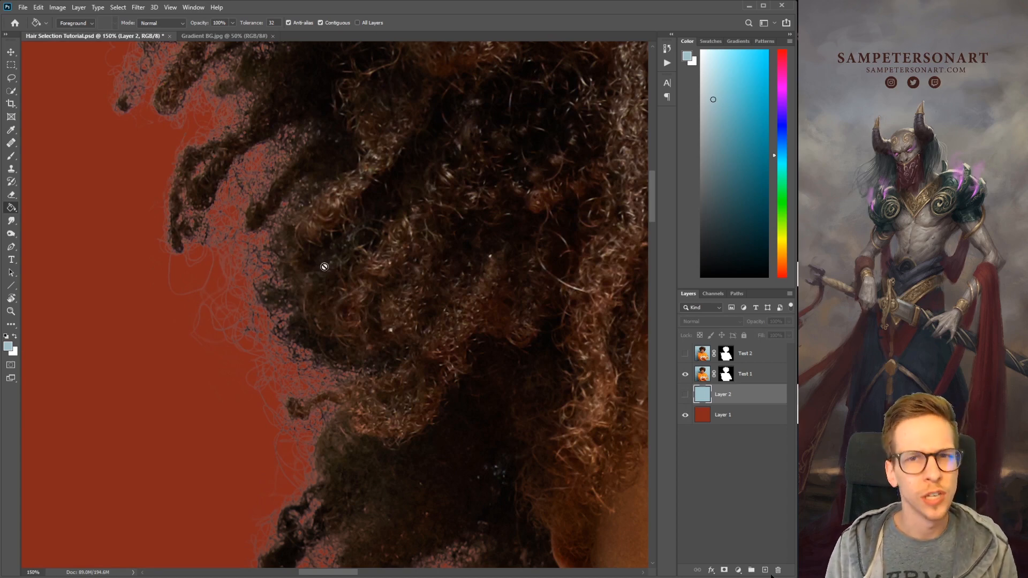
{"action": "left_click", "coordinate": [686, 354]}
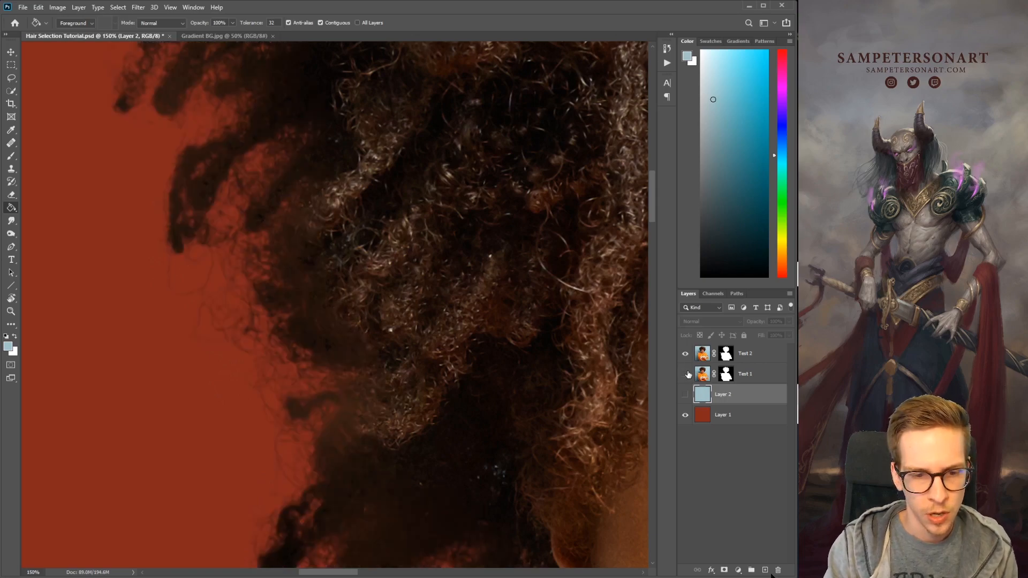
Examine the Test 2 cut-out's hair edges around the top and left of the head against the red background
{"action": "left_click_drag", "start_coordinate": [554, 362], "coordinate": [317, 401]}
{"action": "left_click_drag", "start_coordinate": [468, 360], "coordinate": [463, 360]}
{"action": "left_click_drag", "start_coordinate": [450, 284], "coordinate": [425, 385]}
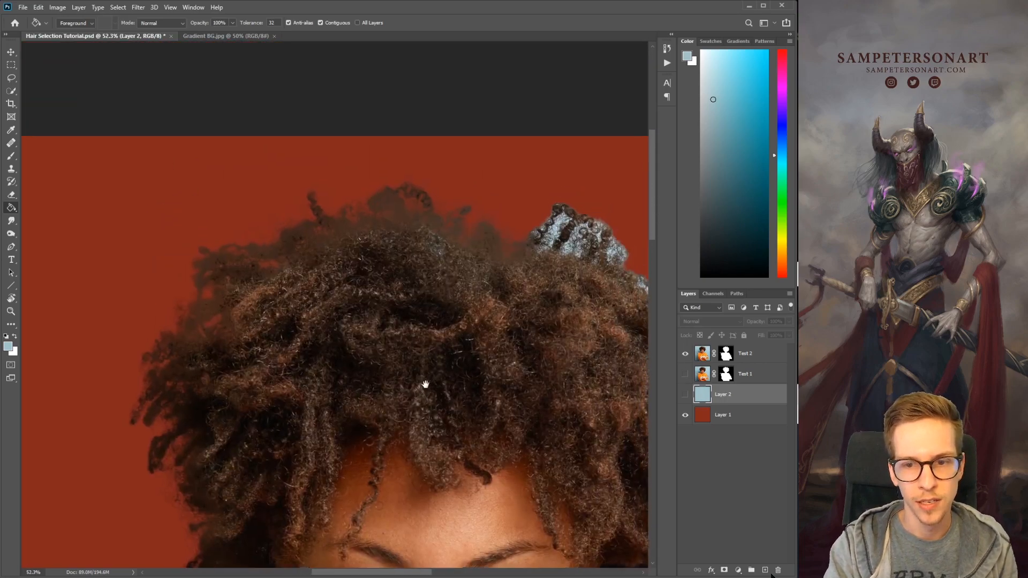
{"action": "left_click_drag", "start_coordinate": [403, 236], "coordinate": [422, 385]}
{"action": "left_click_drag", "start_coordinate": [349, 414], "coordinate": [530, 316]}
{"action": "left_click_drag", "start_coordinate": [369, 471], "coordinate": [503, 191]}
{"action": "left_click_drag", "start_coordinate": [492, 332], "coordinate": [426, 355]}
{"action": "left_click_drag", "start_coordinate": [476, 408], "coordinate": [421, 292]}
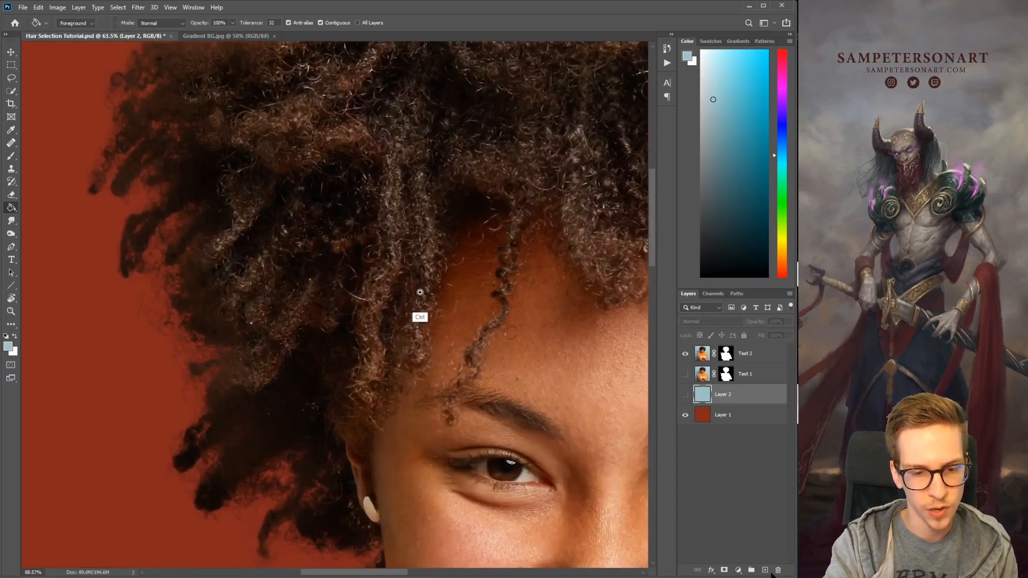
Compare the hair edges of the whole Test 2 cut-out over the light blue and red backgrounds
{"action": "left_click_drag", "start_coordinate": [358, 364], "coordinate": [343, 305]}
{"action": "mouse_move", "coordinate": [313, 423]}
{"action": "left_mouse_down"}
{"action": "mouse_move", "coordinate": [349, 378]}
{"action": "mouse_move", "coordinate": [298, 431]}
{"action": "left_mouse_up"}
{"action": "left_click_drag", "start_coordinate": [532, 290], "coordinate": [352, 342]}
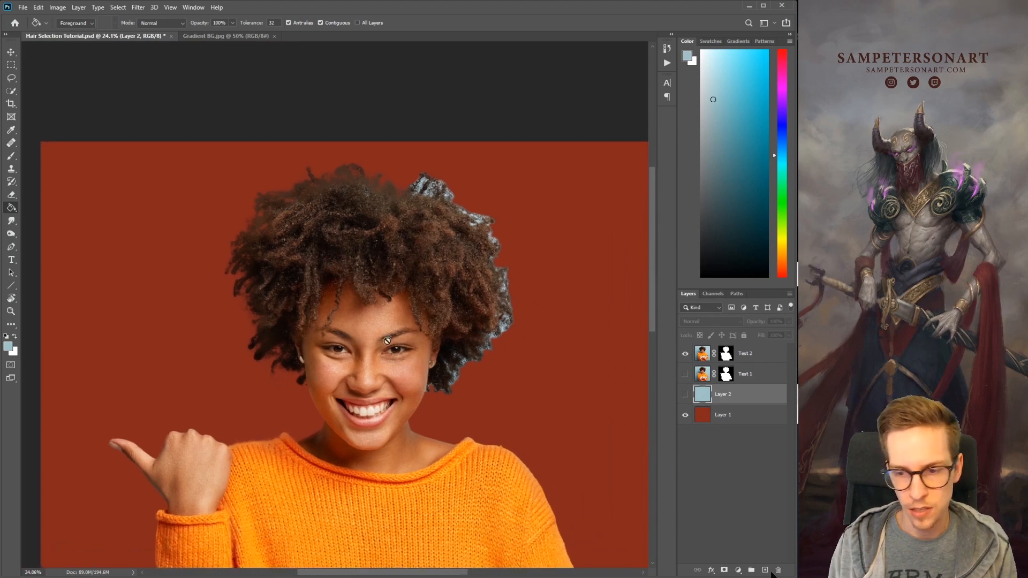
{"action": "left_click", "coordinate": [685, 354]}
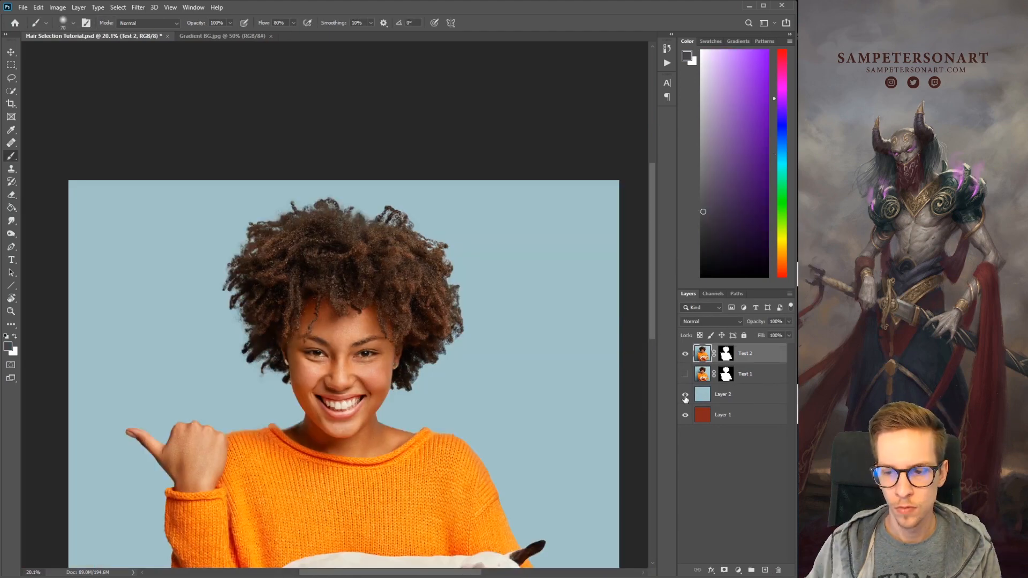
{"action": "left_click", "coordinate": [685, 394]}
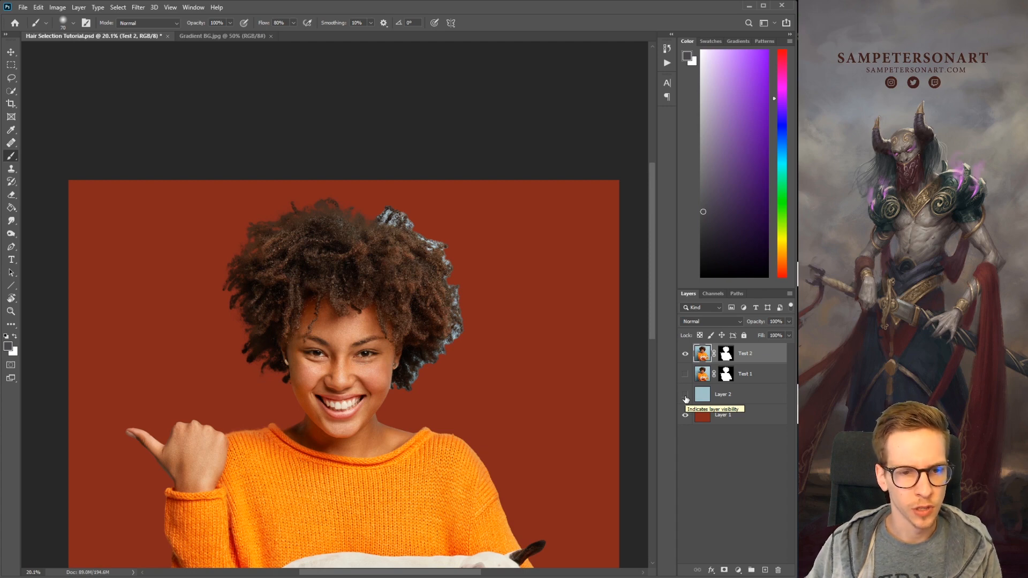
{"action": "left_click", "coordinate": [686, 398]}
{"action": "left_click_drag", "start_coordinate": [267, 212], "coordinate": [401, 289]}
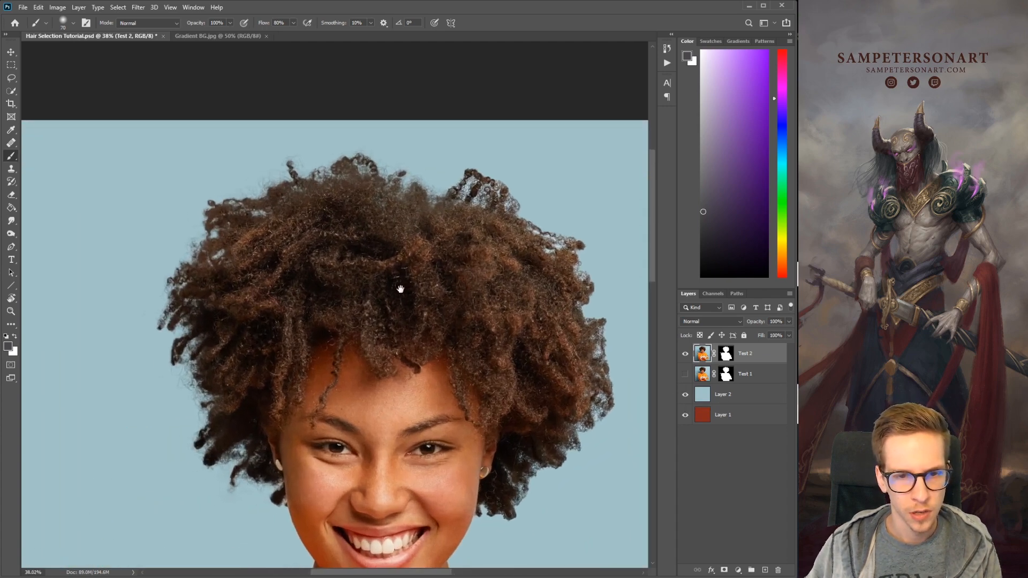
Hide the light blue layer and examine Test 2's hair strands around the top and side of the head against red
{"action": "left_click", "coordinate": [685, 395]}
{"action": "mouse_move", "coordinate": [343, 177]}
{"action": "left_mouse_down"}
{"action": "mouse_move", "coordinate": [383, 174]}
{"action": "mouse_move", "coordinate": [259, 257]}
{"action": "left_mouse_up"}
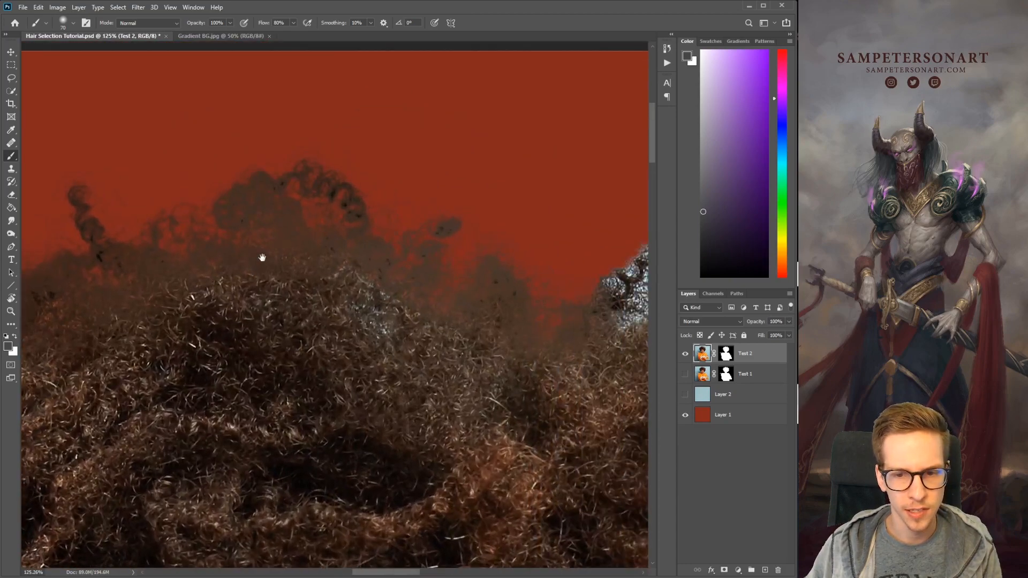
{"action": "left_click_drag", "start_coordinate": [117, 277], "coordinate": [358, 208]}
{"action": "left_click_drag", "start_coordinate": [165, 270], "coordinate": [142, 286]}
{"action": "left_click_drag", "start_coordinate": [152, 375], "coordinate": [296, 223]}
{"action": "left_click_drag", "start_coordinate": [327, 276], "coordinate": [304, 209]}
{"action": "left_click_drag", "start_coordinate": [350, 181], "coordinate": [330, 234]}
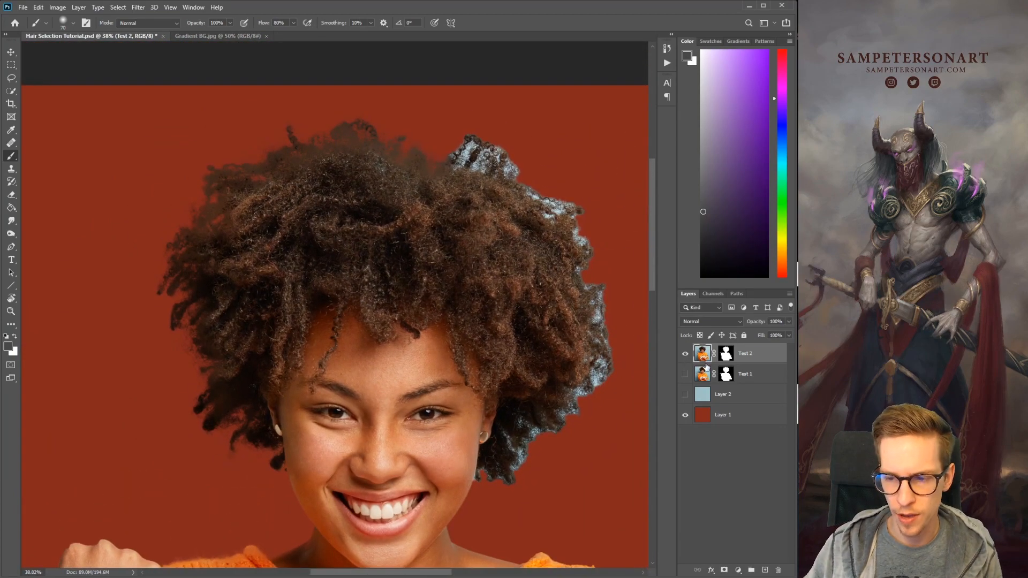
Show Test 1 instead of Test 2, duplicate it, place the copy above Test 2 and hide the original
{"action": "left_click", "coordinate": [685, 353]}
{"action": "left_click", "coordinate": [684, 375]}
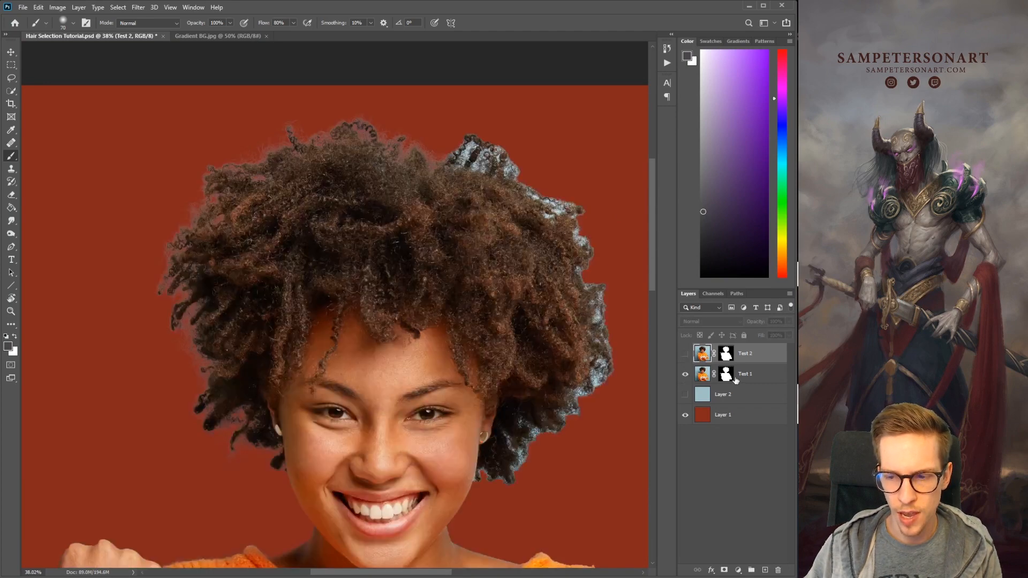
{"action": "left_click", "coordinate": [739, 375]}
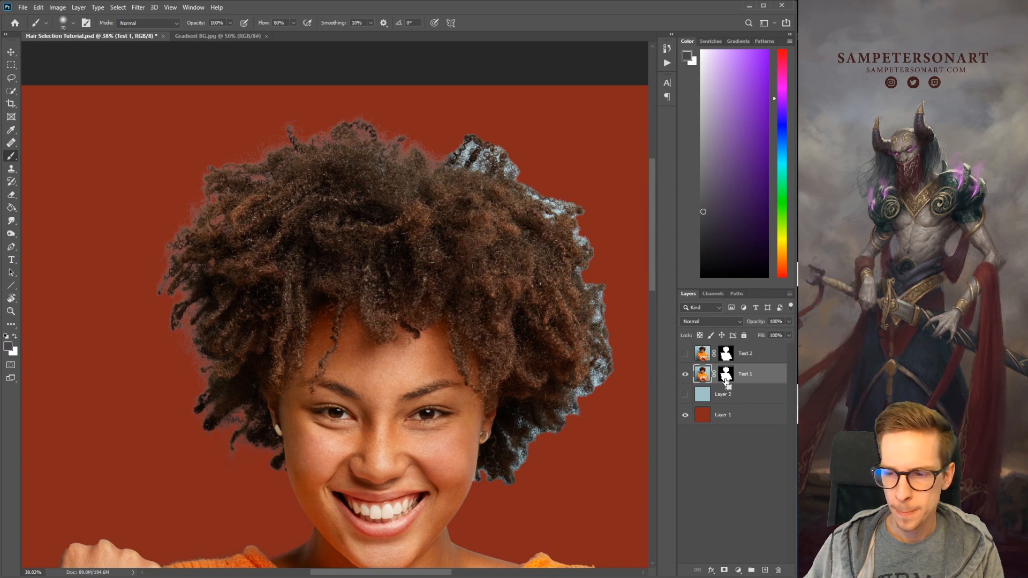
{"action": "key", "text": "ctrl+j"}
{"action": "left_click_drag", "start_coordinate": [744, 379], "coordinate": [744, 353]}
{"action": "left_click", "coordinate": [685, 395]}
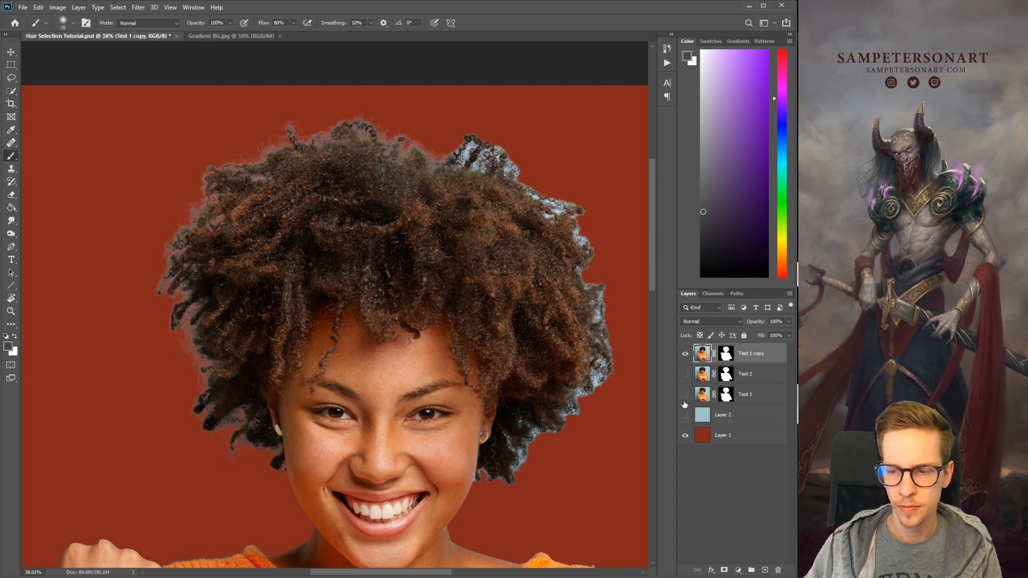
Open the layer mask of the Test 1 copy in Select and Mask
{"action": "left_click", "coordinate": [731, 355]}
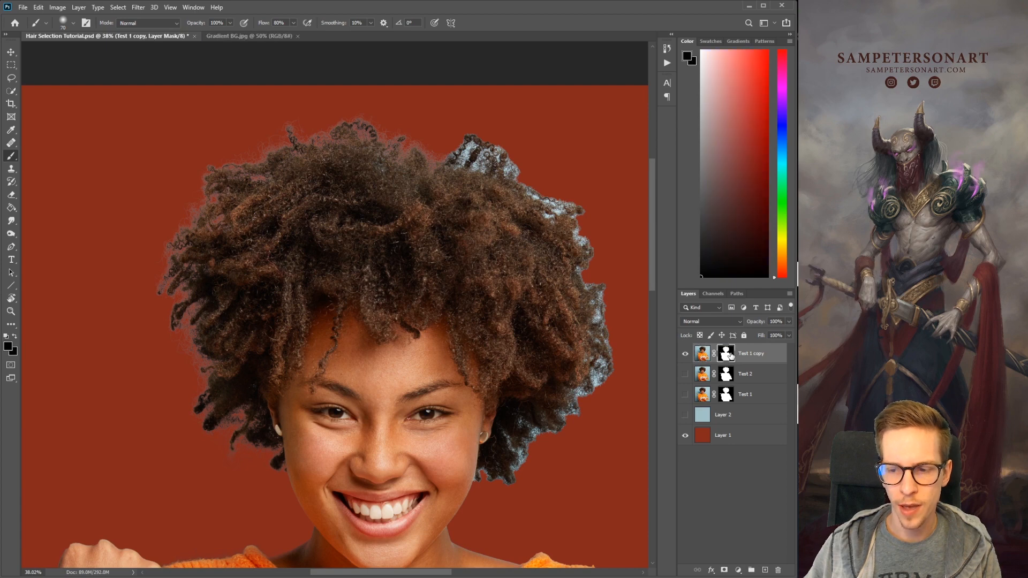
{"action": "right_click", "coordinate": [731, 356]}
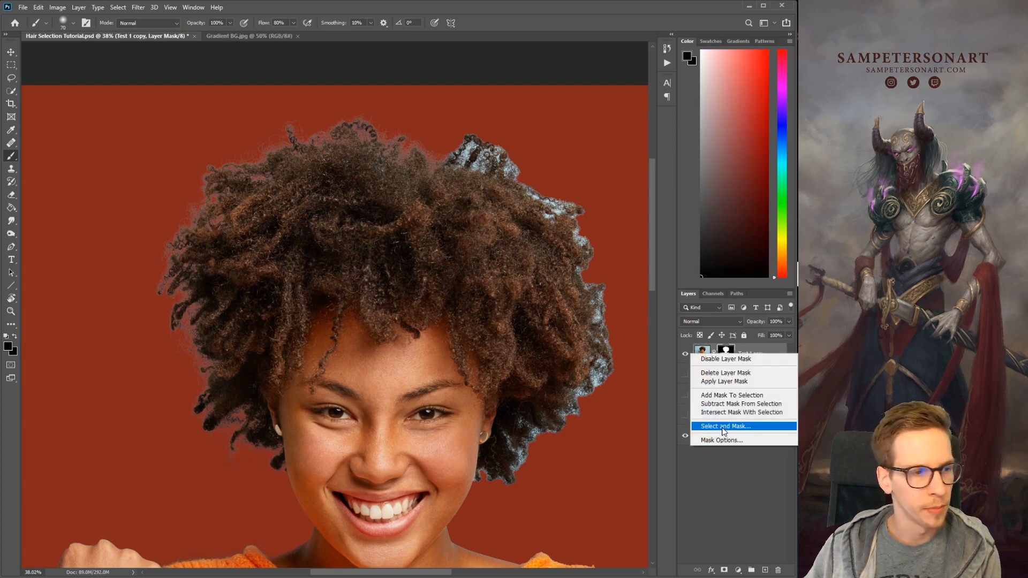
{"action": "left_click", "coordinate": [722, 427]}
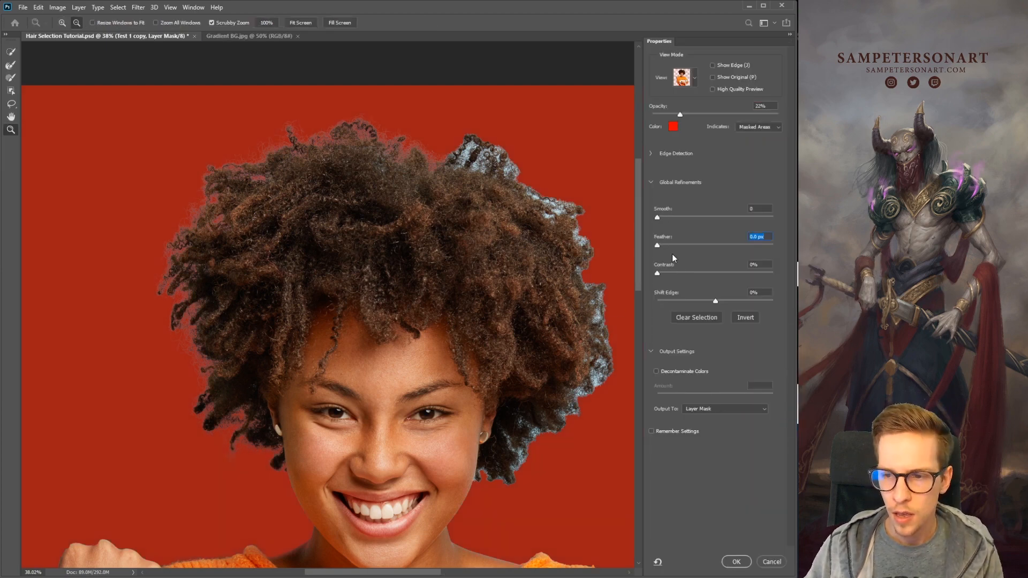
Try Smooth values of 6 and 5 on the mask while viewing the curls above the ear in close-up
{"action": "left_click", "coordinate": [755, 209]}
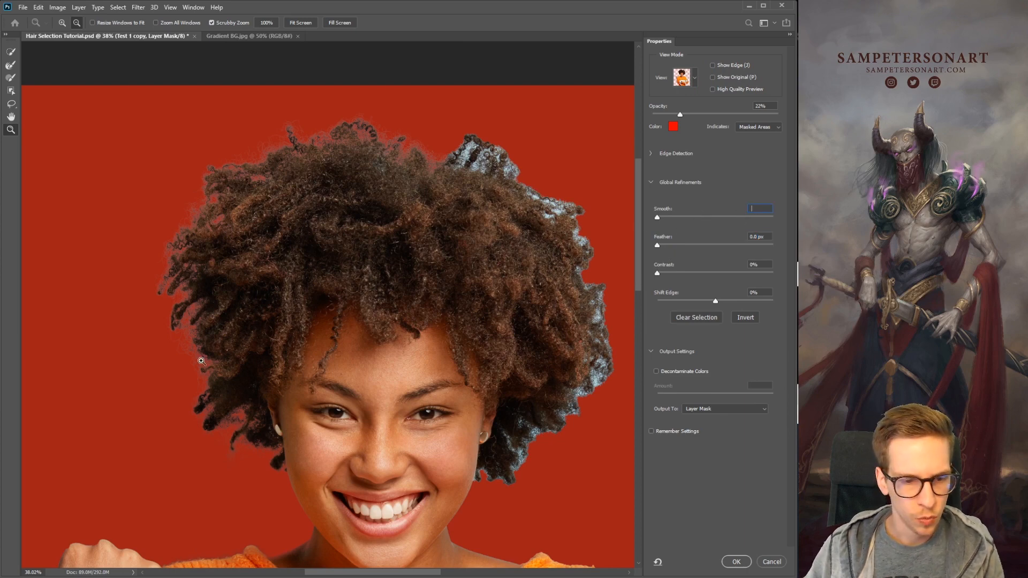
{"action": "key", "text": "b"}
{"action": "left_click", "coordinate": [392, 217]}
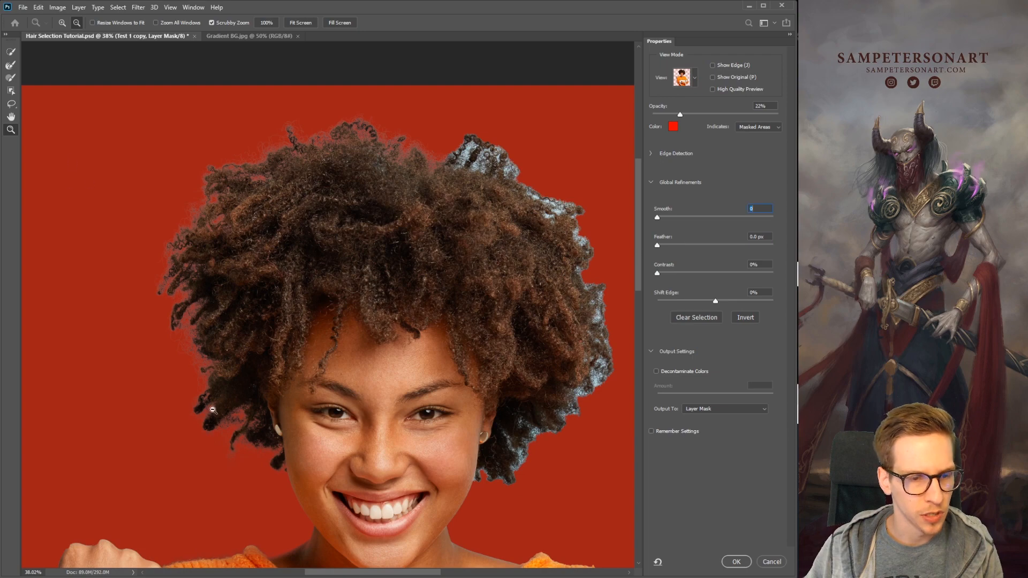
{"action": "scroll", "coordinate": [214, 410], "scroll_direction": "up", "scroll_amount": 5}
{"action": "scroll", "coordinate": [170, 315], "scroll_direction": "up", "scroll_amount": 1}
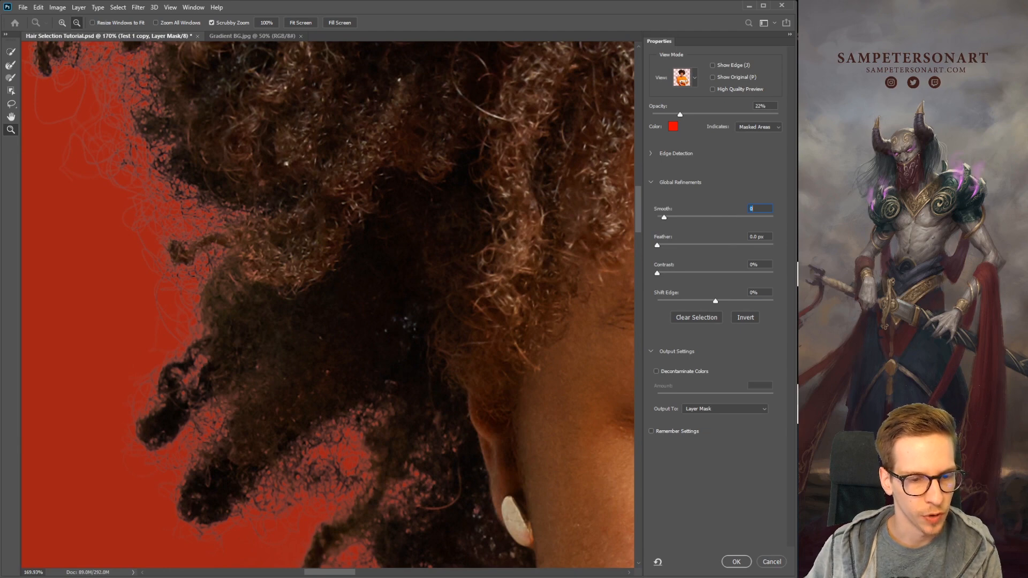
{"action": "type", "text": "6"}
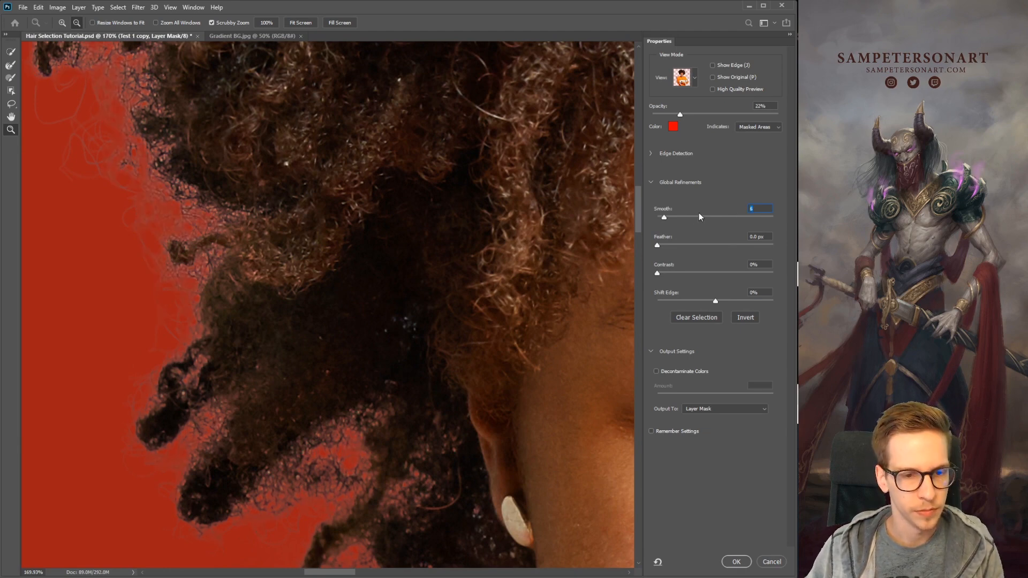
{"action": "key", "text": "Down"}
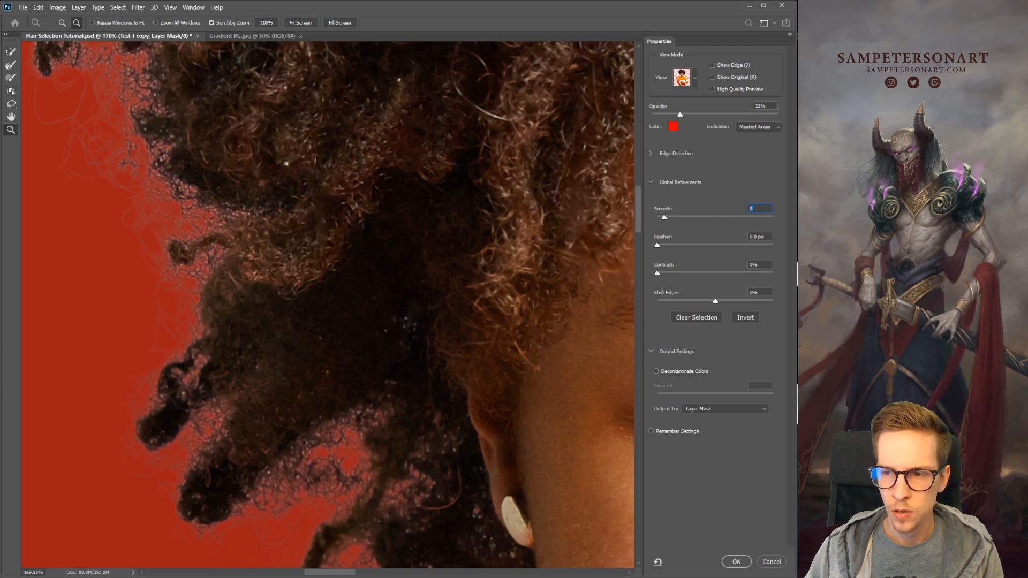
Set the mask's Smooth to 1 and Feather to 0.5 px in the global refinements
{"action": "type", "text": "1"}
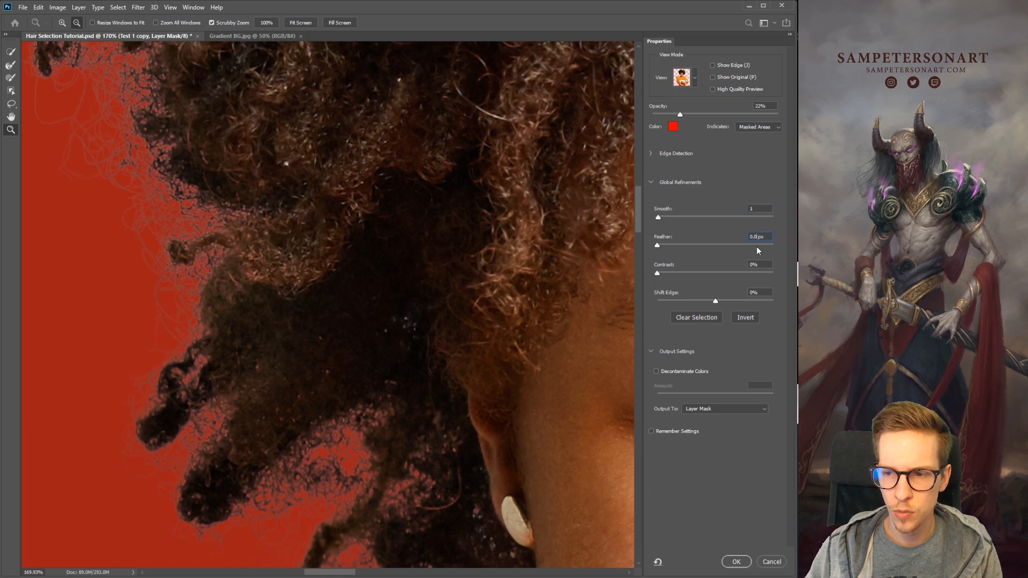
{"action": "type", "text": "0."}
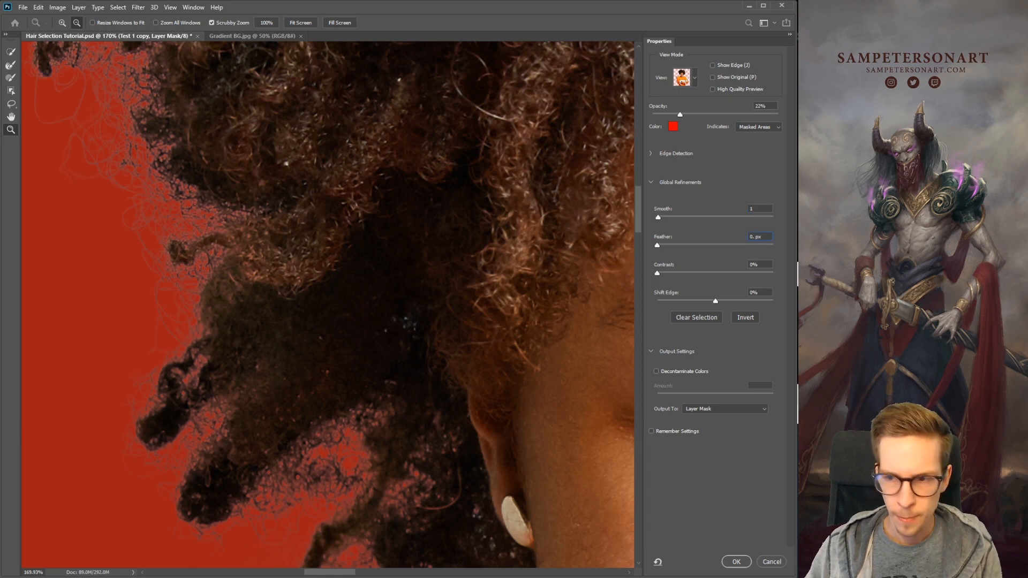
{"action": "type", "text": "5"}
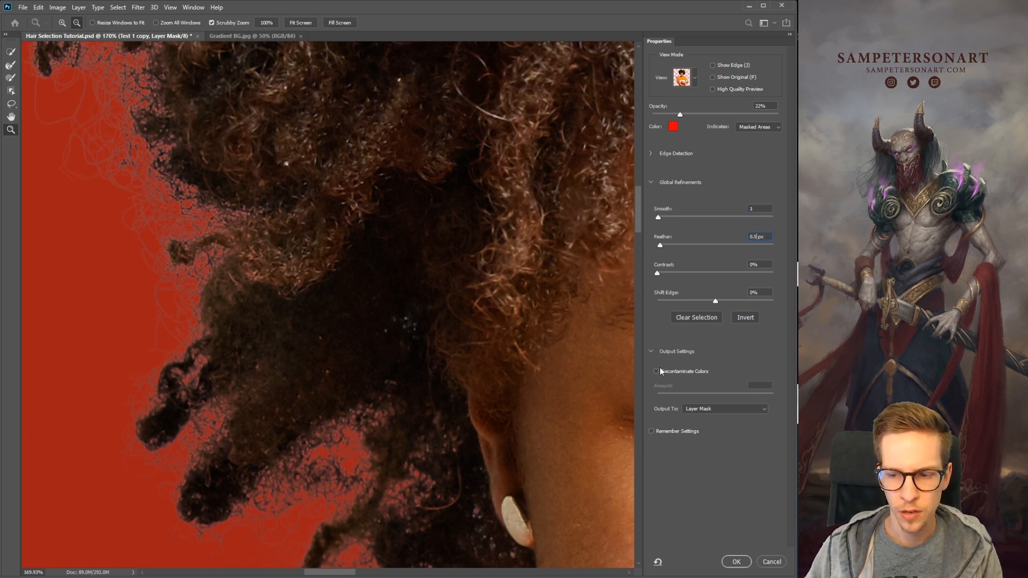
Decontaminate the edge colors at 40% and output the refined selection to a new layer with a layer mask
{"action": "left_click", "coordinate": [657, 371]}
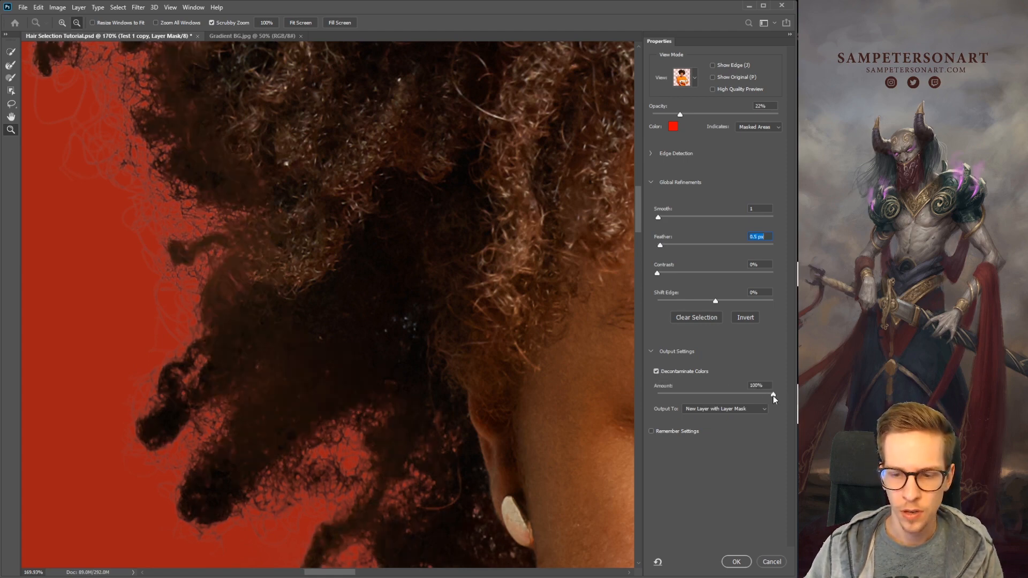
{"action": "left_click_drag", "start_coordinate": [773, 395], "coordinate": [731, 394]}
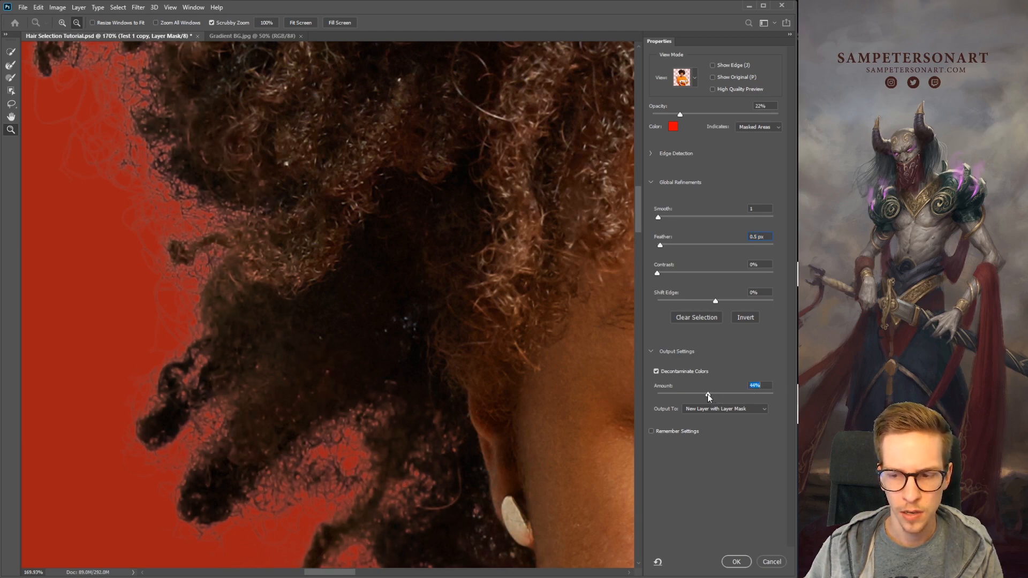
{"action": "left_click_drag", "start_coordinate": [705, 394], "coordinate": [703, 394]}
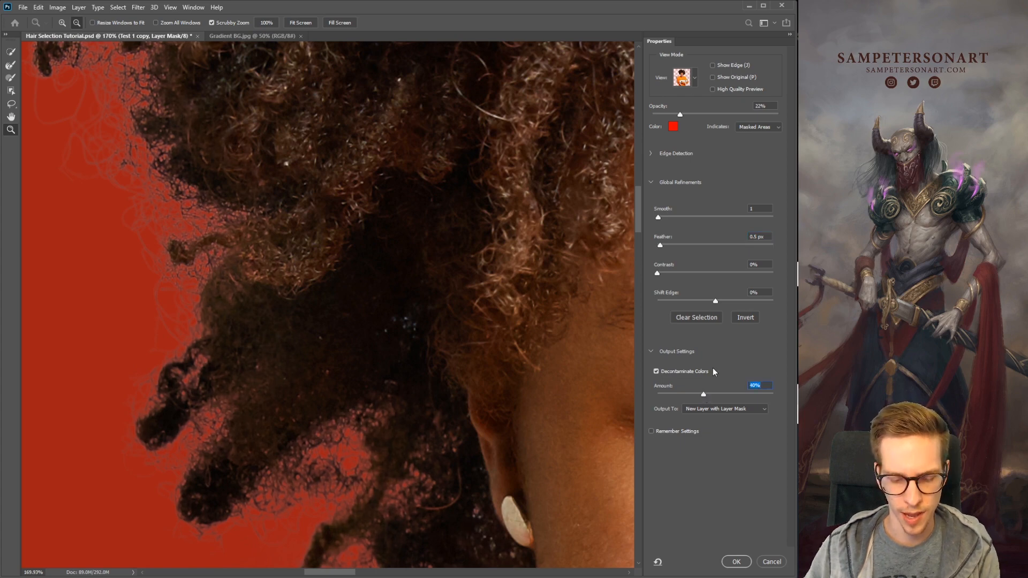
{"action": "left_click", "coordinate": [735, 562]}
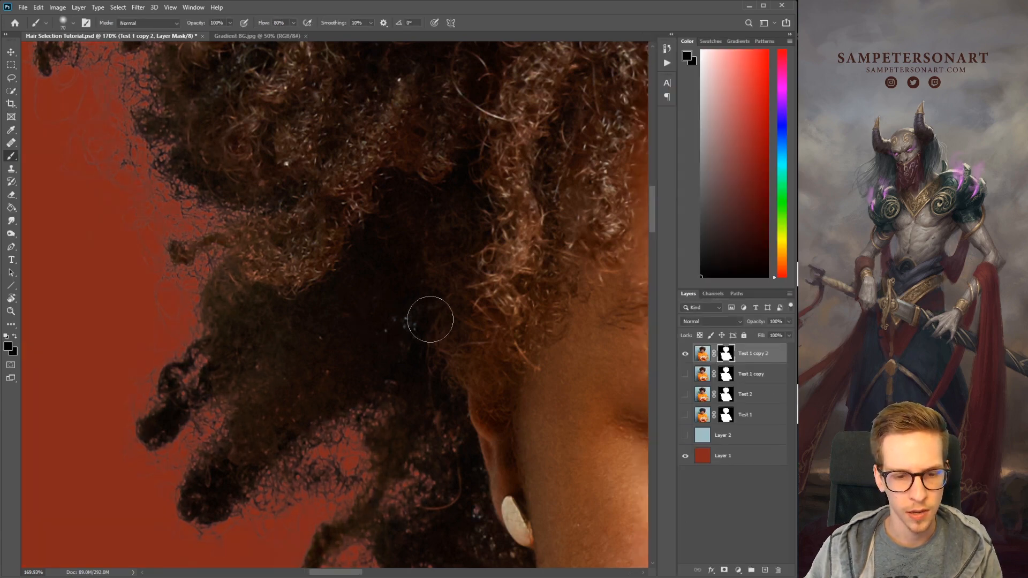
Show the light blue layer and examine the refined cut-out's overall hair outline over it
{"action": "left_click", "coordinate": [686, 436]}
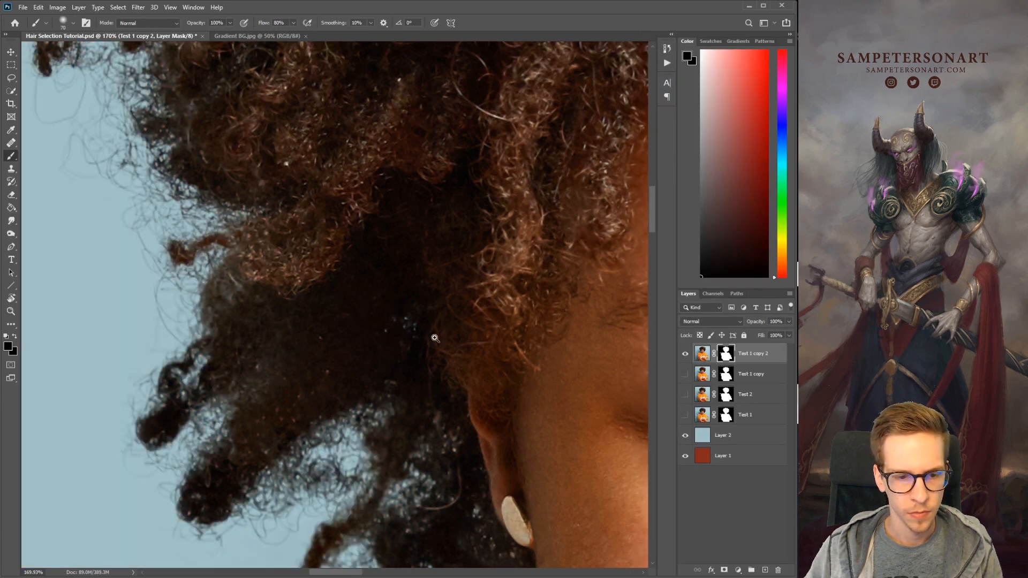
{"action": "scroll", "coordinate": [432, 338], "scroll_direction": "down", "scroll_amount": 10}
{"action": "left_click_drag", "start_coordinate": [419, 310], "coordinate": [338, 324]}
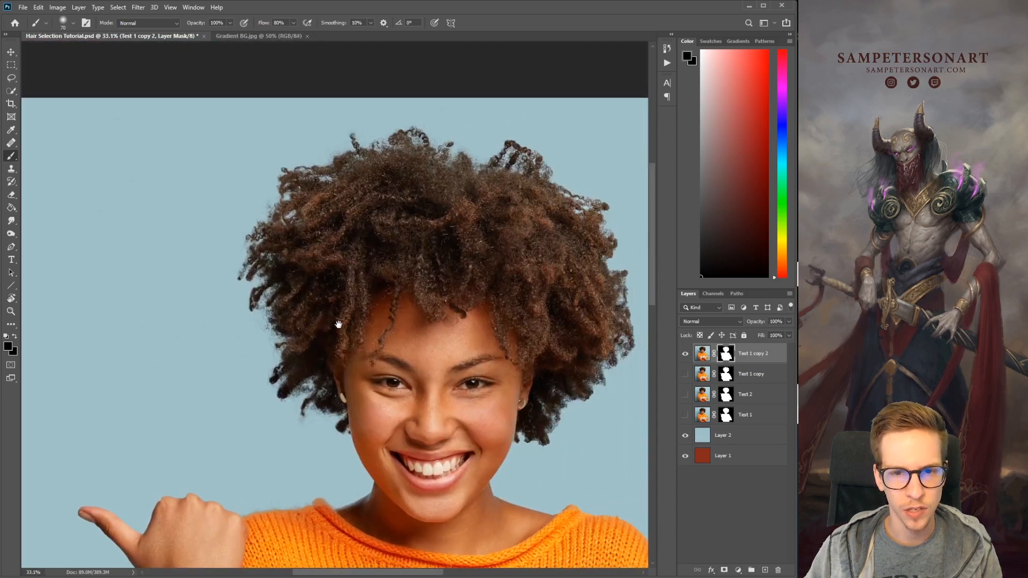
Hide the light blue layer and examine the refined cut-out's curls from the ear up to the crown against red
{"action": "left_click", "coordinate": [685, 435]}
{"action": "scroll", "coordinate": [253, 320], "scroll_direction": "up", "scroll_amount": 6}
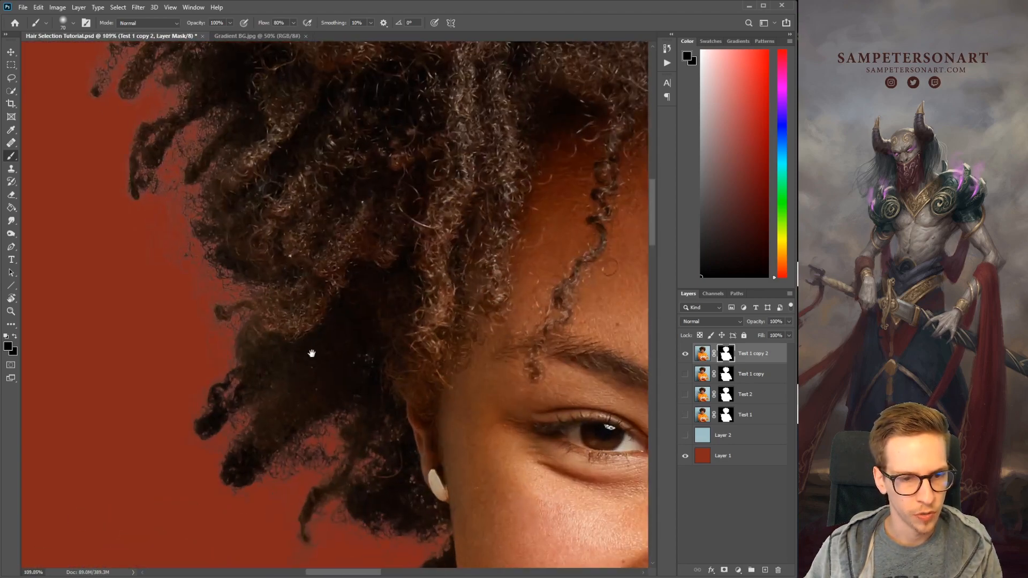
{"action": "left_click_drag", "start_coordinate": [310, 353], "coordinate": [326, 340]}
{"action": "scroll", "coordinate": [351, 303], "scroll_direction": "down", "scroll_amount": 2}
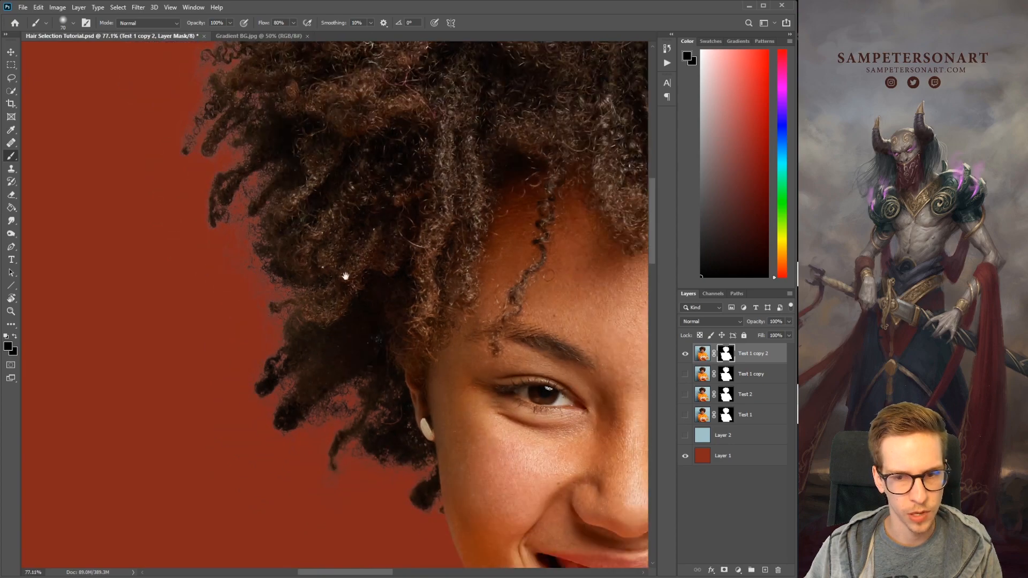
{"action": "left_click_drag", "start_coordinate": [344, 275], "coordinate": [348, 326]}
{"action": "left_click_drag", "start_coordinate": [360, 261], "coordinate": [323, 390]}
{"action": "left_click_drag", "start_coordinate": [355, 230], "coordinate": [362, 316]}
{"action": "scroll", "coordinate": [372, 152], "scroll_direction": "up", "scroll_amount": 3}
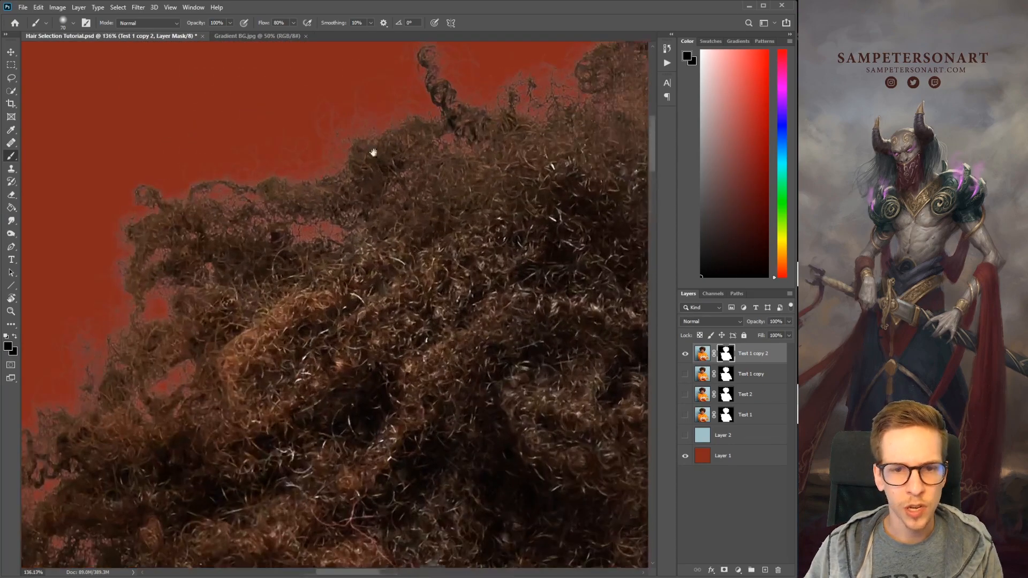
Examine the fine strands and gaps along the upper hair edge in close-up, and view the whole cut-out on red
{"action": "mouse_move", "coordinate": [343, 398]}
{"action": "left_mouse_down"}
{"action": "mouse_move", "coordinate": [323, 415]}
{"action": "mouse_move", "coordinate": [452, 229]}
{"action": "left_mouse_up"}
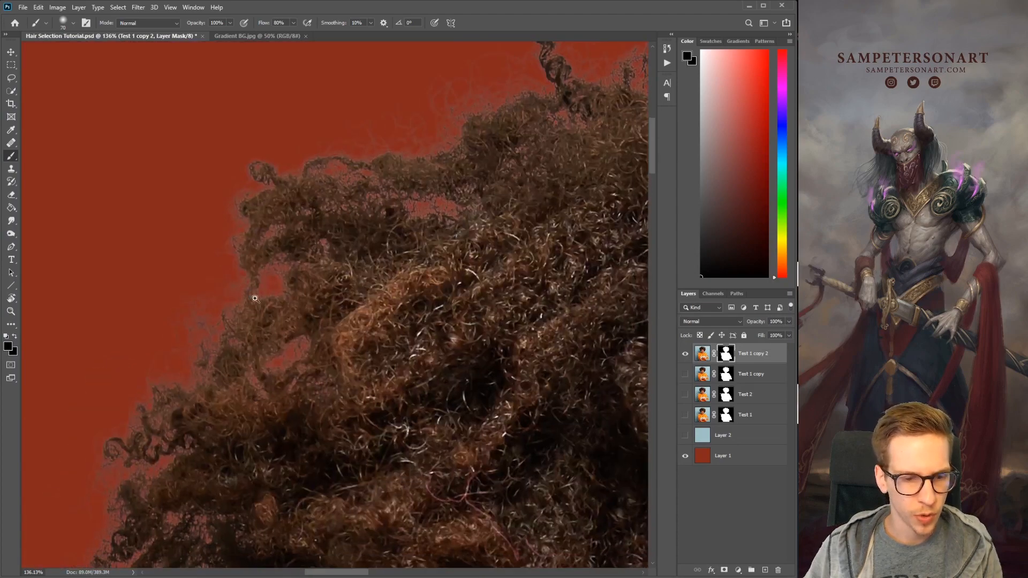
{"action": "scroll", "coordinate": [255, 294], "scroll_direction": "up", "scroll_amount": 6}
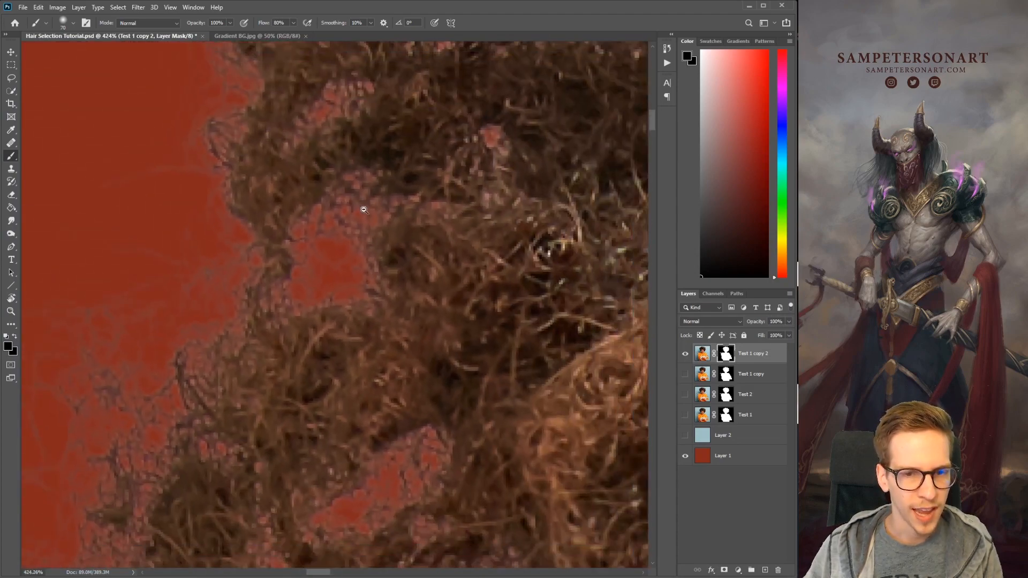
{"action": "scroll", "coordinate": [360, 207], "scroll_direction": "down", "scroll_amount": 6}
{"action": "left_click_drag", "start_coordinate": [401, 172], "coordinate": [341, 272]}
{"action": "scroll", "coordinate": [378, 256], "scroll_direction": "up", "scroll_amount": 5}
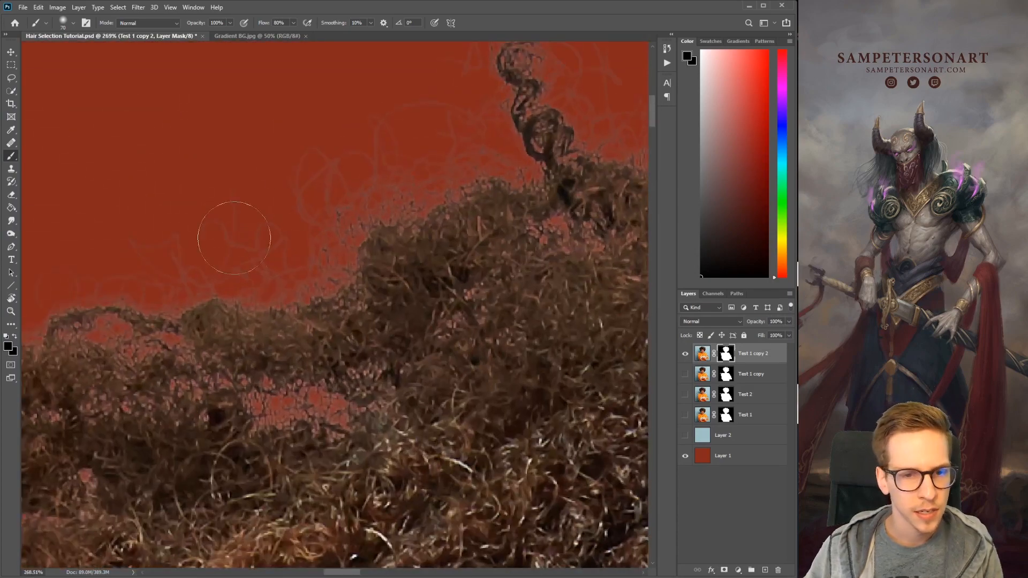
{"action": "scroll", "coordinate": [263, 252], "scroll_direction": "down", "scroll_amount": 10}
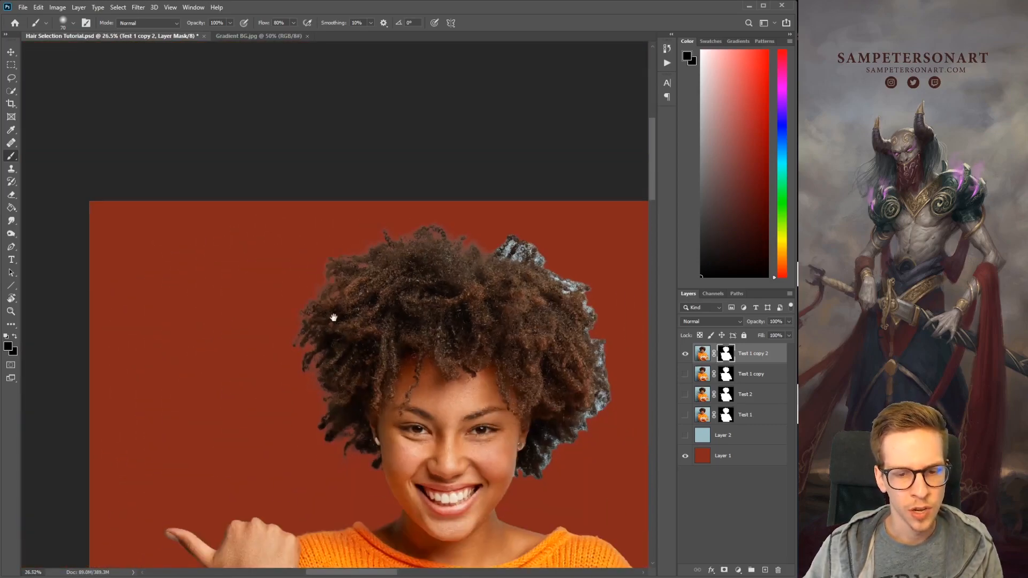
{"action": "left_click_drag", "start_coordinate": [334, 318], "coordinate": [310, 291]}
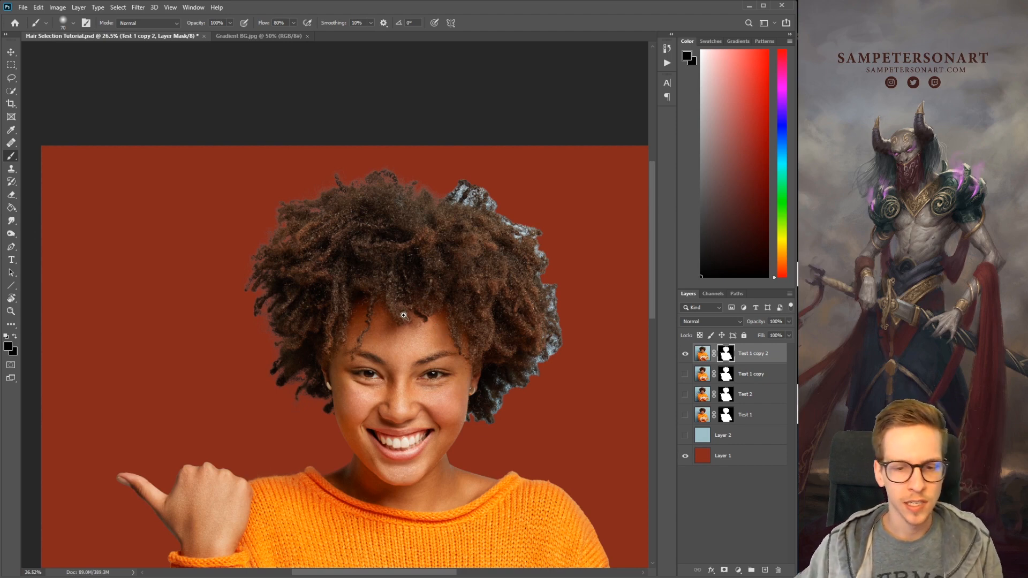
{"action": "left_click_drag", "start_coordinate": [404, 315], "coordinate": [367, 313]}
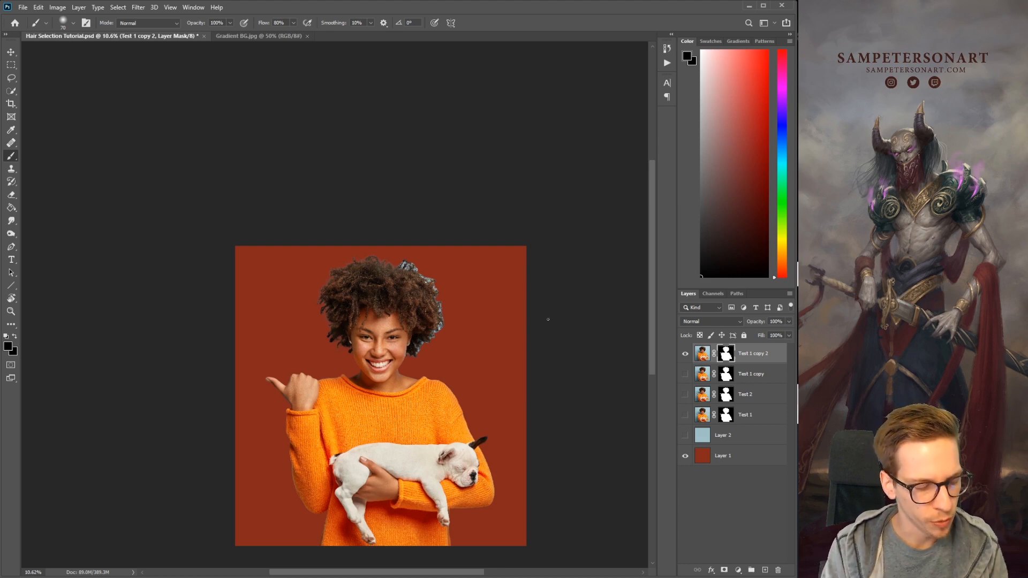
Create a new layer above the refined cut-out, named "Multiply" and set to the Multiply blend mode
{"action": "key", "text": "ctrl+shift+n"}
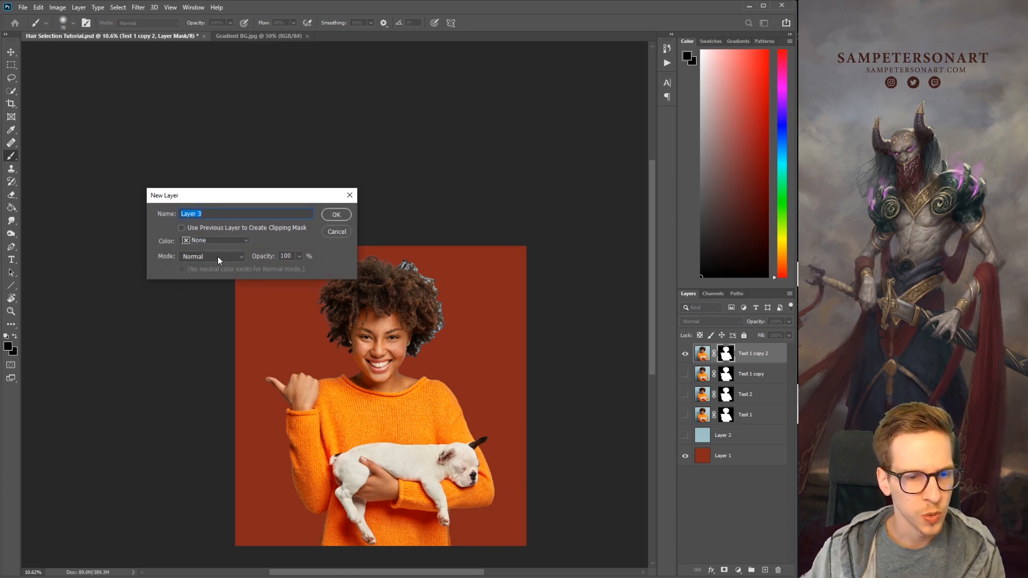
{"action": "left_click", "coordinate": [218, 255]}
{"action": "left_click", "coordinate": [204, 298]}
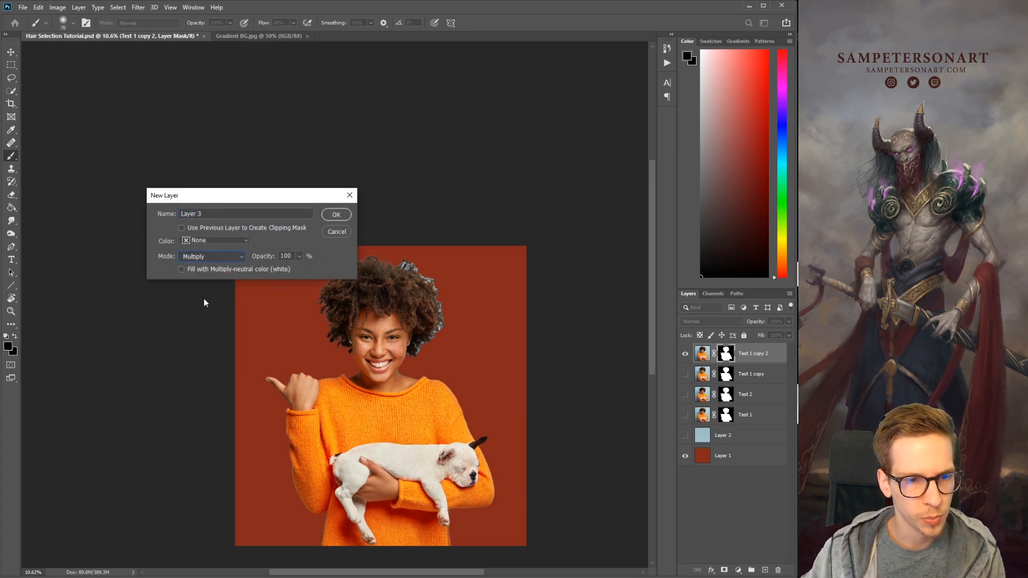
{"action": "left_click", "coordinate": [218, 212]}
{"action": "type", "text": "M"}
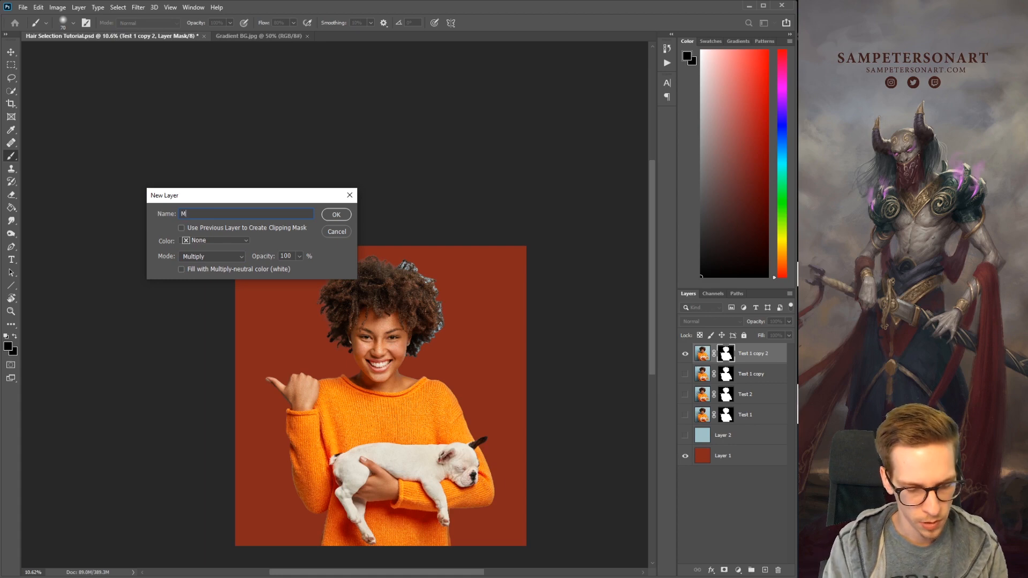
{"action": "type", "text": "ultiply"}
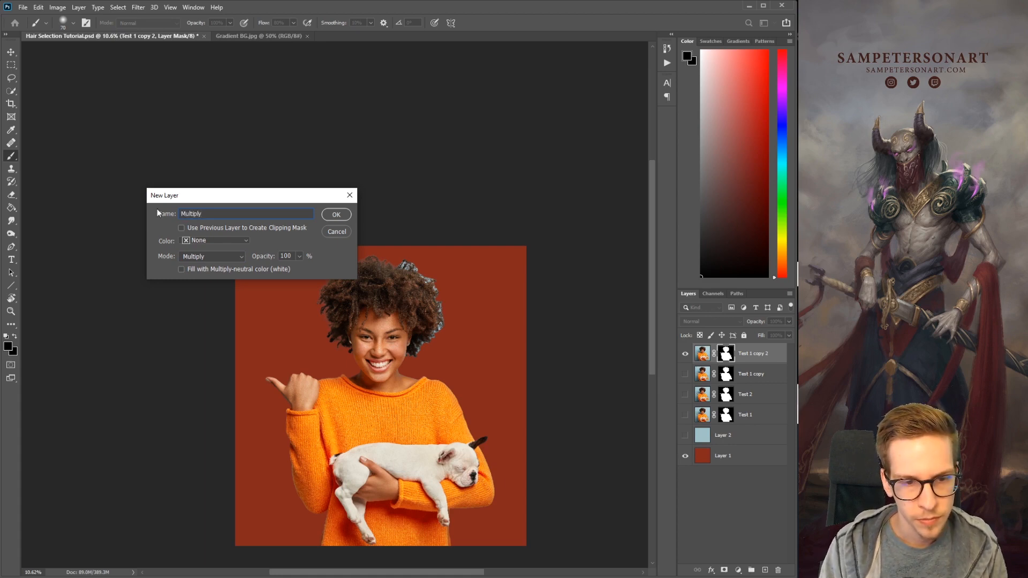
{"action": "key", "text": "Return"}
Clip the Multiply layer to the Test 1 copy 2 layer as a clipping mask
{"action": "scroll", "coordinate": [396, 327], "scroll_direction": "up", "scroll_amount": 5}
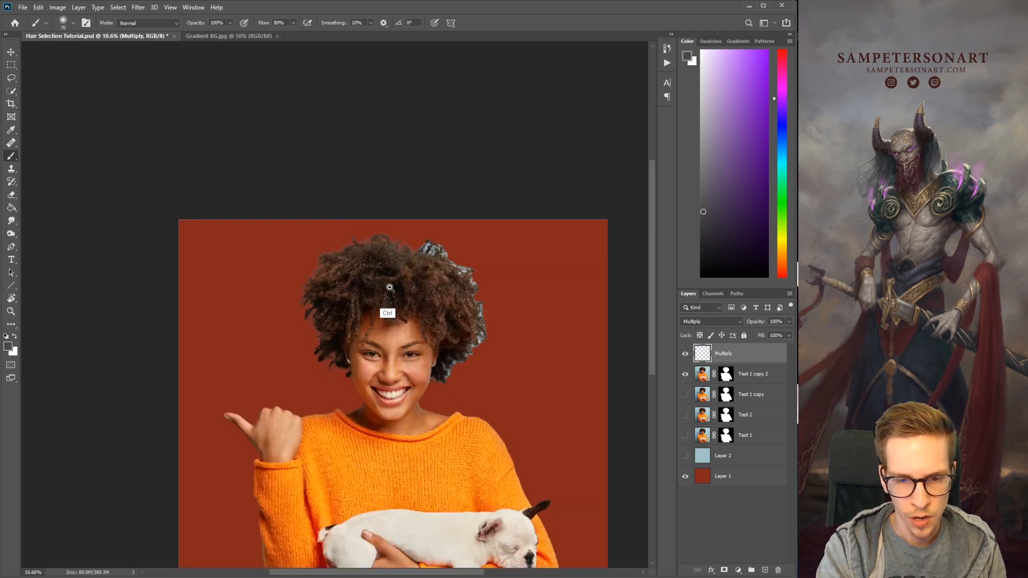
{"action": "left_click_drag", "start_coordinate": [404, 322], "coordinate": [424, 347]}
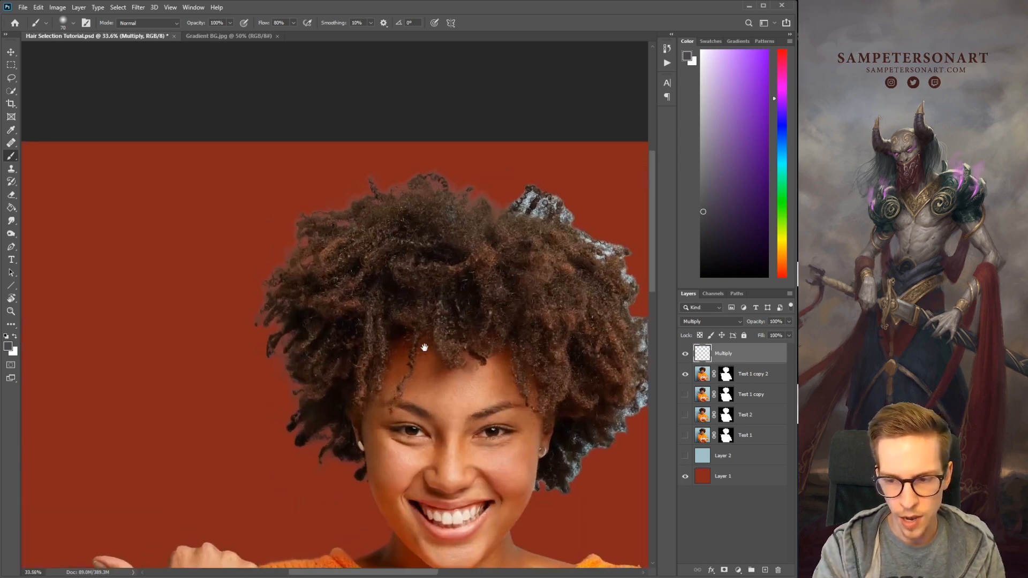
{"action": "right_click", "coordinate": [733, 354]}
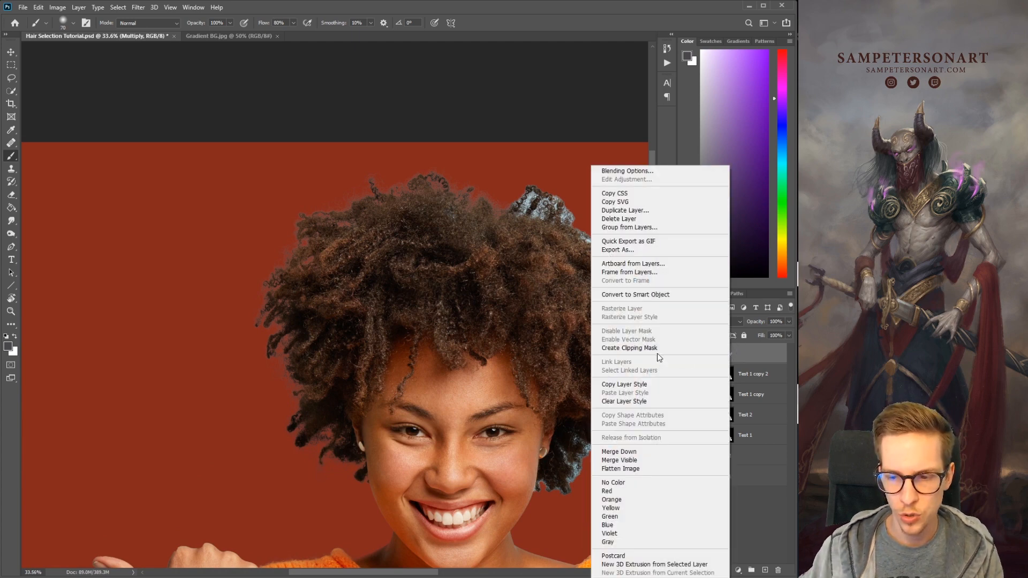
{"action": "left_click", "coordinate": [628, 347]}
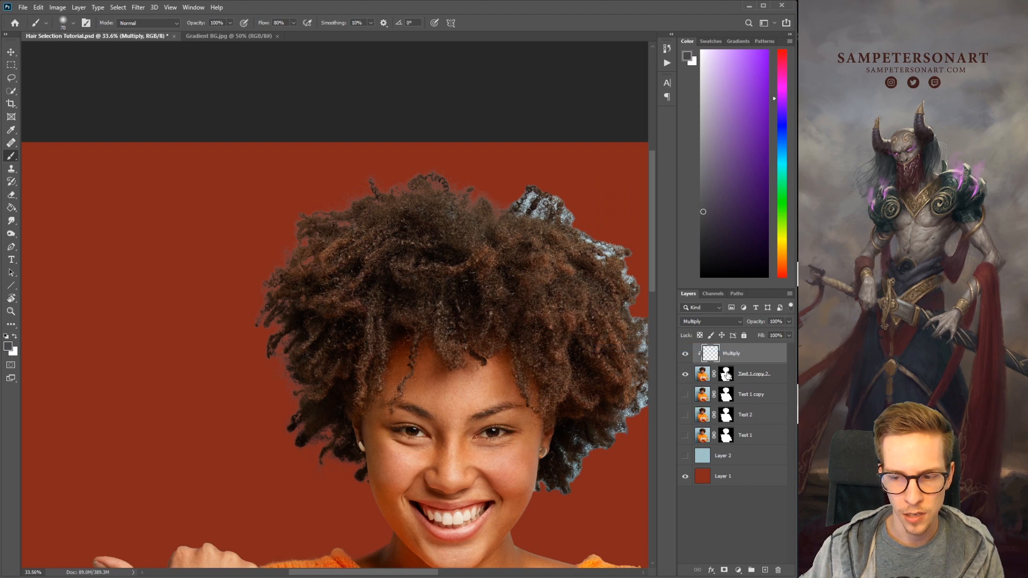
Brush dark grey-violet on the Multiply layer over the pale fringe along the hair edge on the image's left side
{"action": "scroll", "coordinate": [350, 332], "scroll_direction": "up", "scroll_amount": 3}
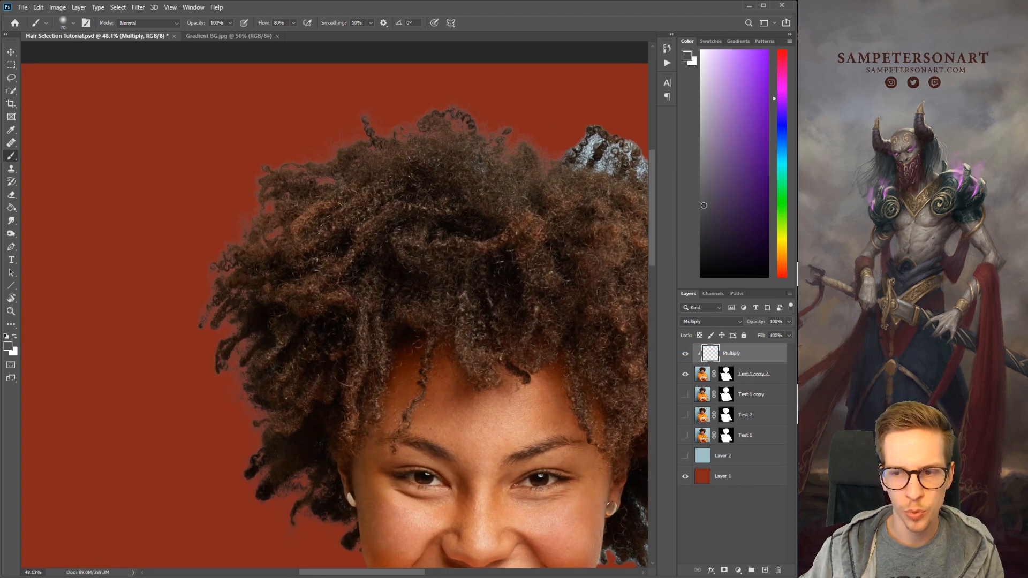
{"action": "scroll", "coordinate": [257, 188], "scroll_direction": "down", "scroll_amount": 2}
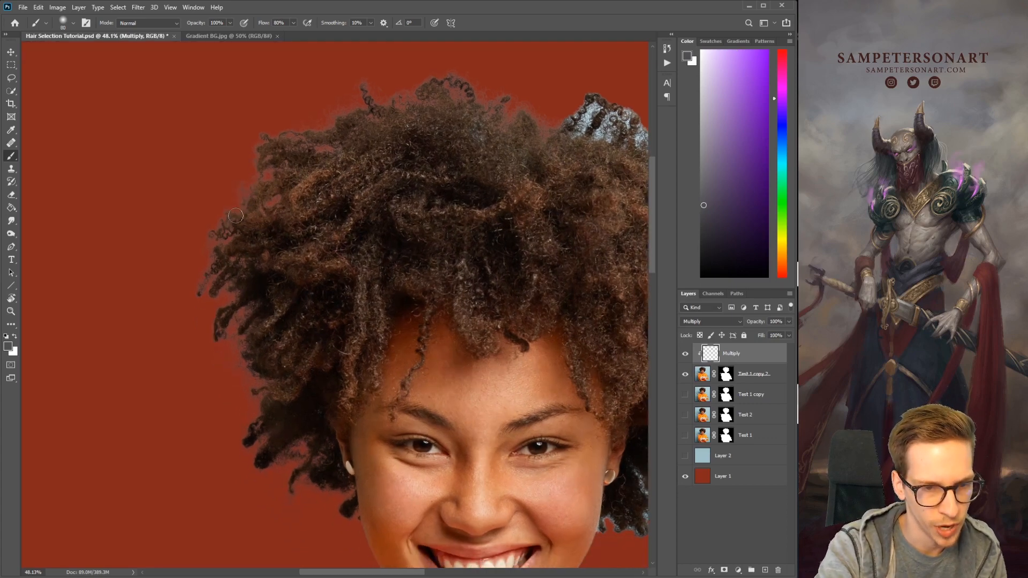
{"action": "key", "text": "bracketright"}
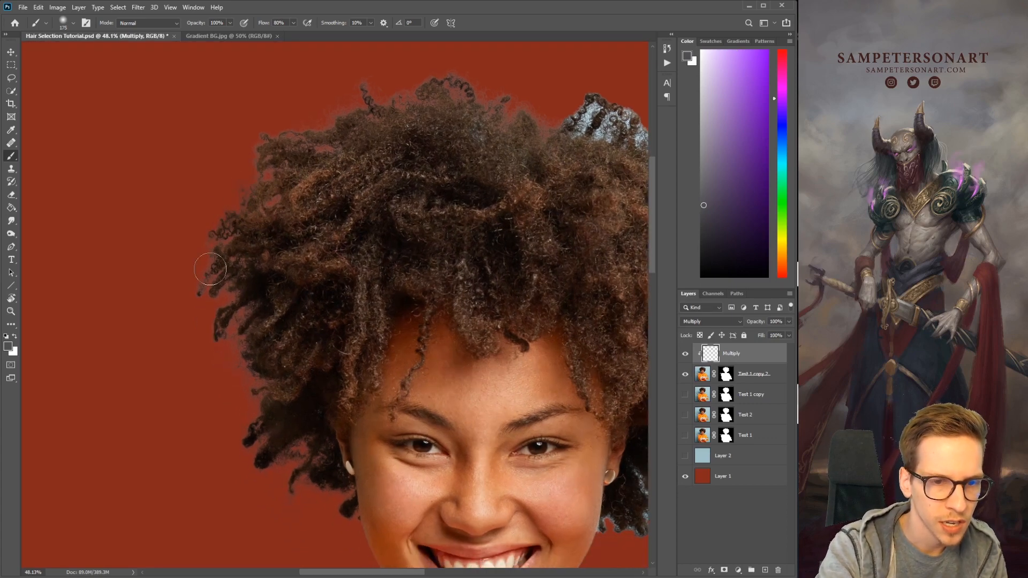
{"action": "key", "text": "bracketleft"}
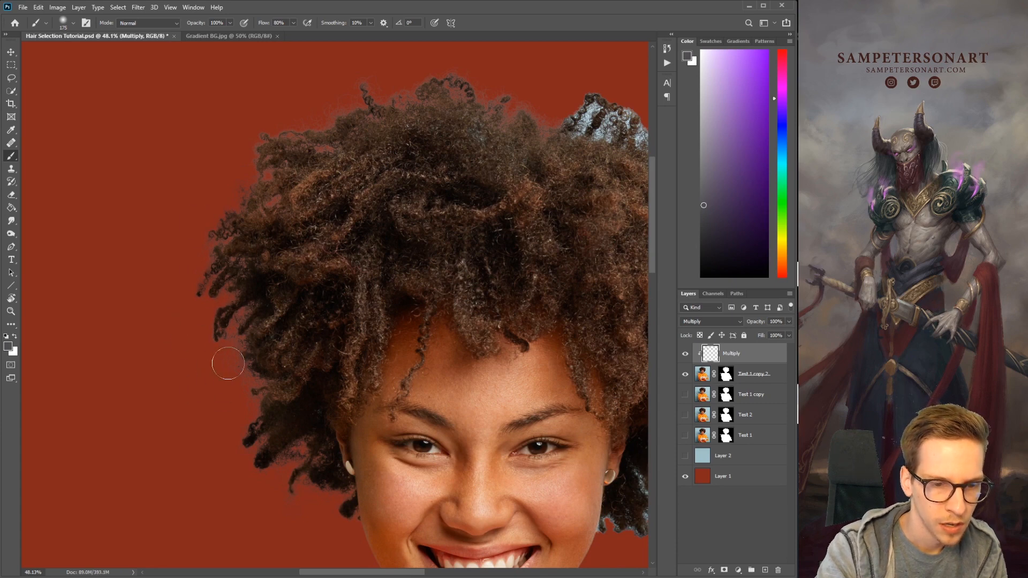
{"action": "key", "text": "bracketleft"}
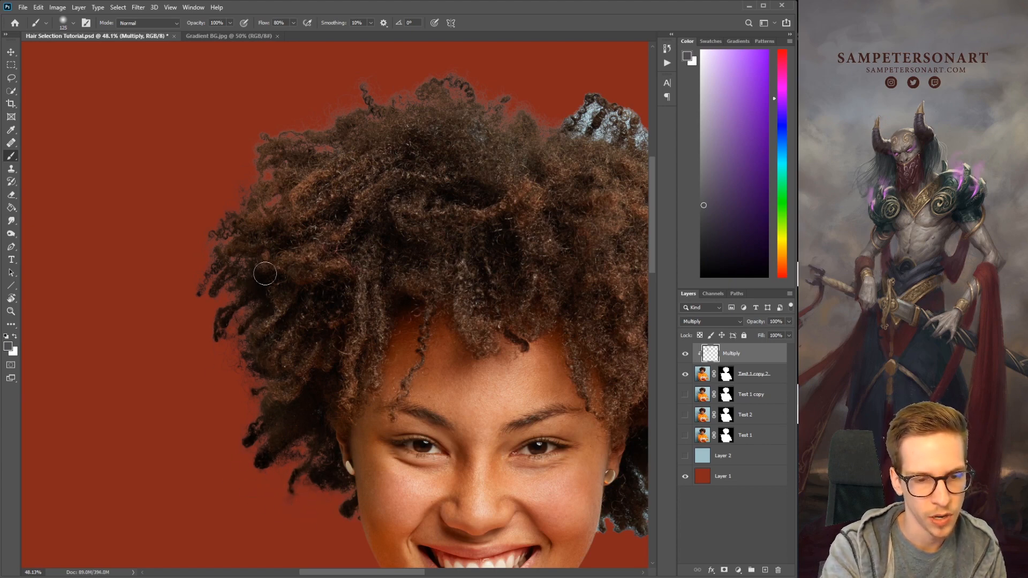
Darken the pale fringe along the upper-left hair edge and around the single upright curl with the 125 px brush
{"action": "left_click_drag", "start_coordinate": [280, 229], "coordinate": [269, 391]}
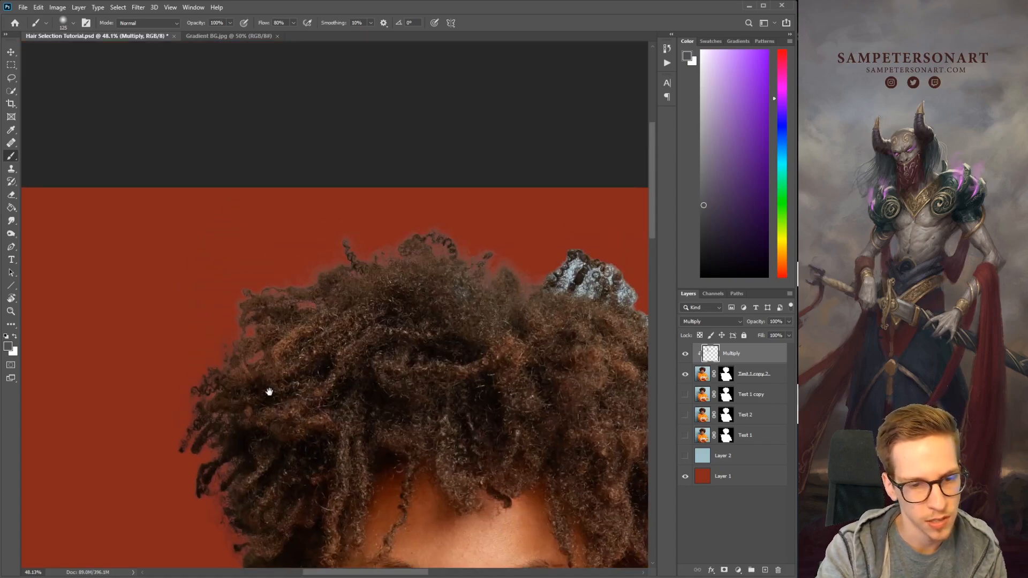
{"action": "left_click_drag", "start_coordinate": [315, 305], "coordinate": [334, 305]}
{"action": "left_click_drag", "start_coordinate": [334, 305], "coordinate": [336, 345]}
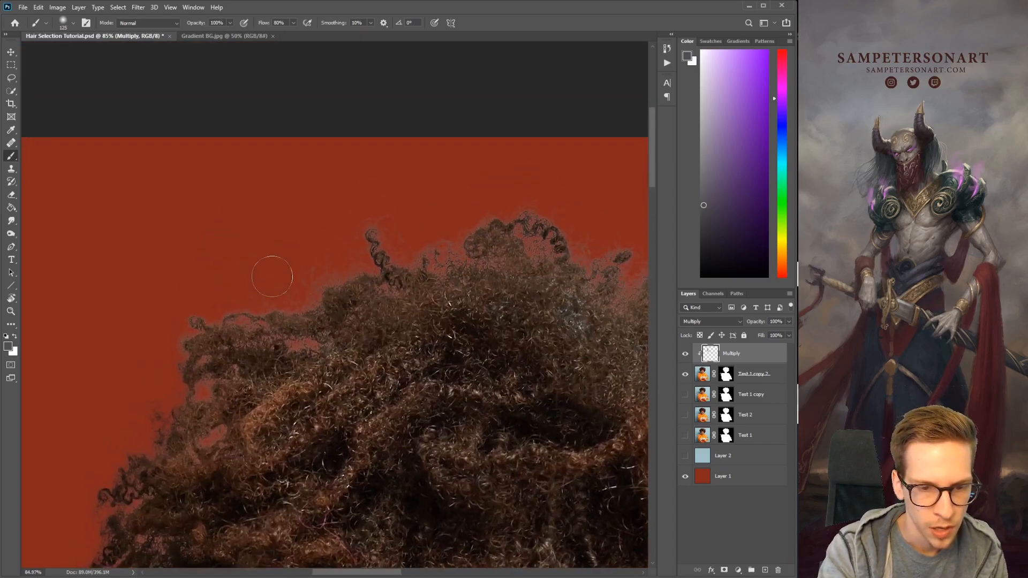
{"action": "mouse_move", "coordinate": [264, 301]}
{"action": "left_mouse_down"}
{"action": "mouse_move", "coordinate": [310, 271]}
{"action": "mouse_move", "coordinate": [164, 354]}
{"action": "mouse_move", "coordinate": [193, 369]}
{"action": "mouse_move", "coordinate": [212, 401]}
{"action": "mouse_move", "coordinate": [203, 462]}
{"action": "mouse_move", "coordinate": [207, 448]}
{"action": "mouse_move", "coordinate": [151, 439]}
{"action": "mouse_move", "coordinate": [252, 299]}
{"action": "mouse_move", "coordinate": [270, 330]}
{"action": "mouse_move", "coordinate": [310, 318]}
{"action": "mouse_move", "coordinate": [296, 334]}
{"action": "left_mouse_up"}
{"action": "left_click_drag", "start_coordinate": [424, 310], "coordinate": [353, 383]}
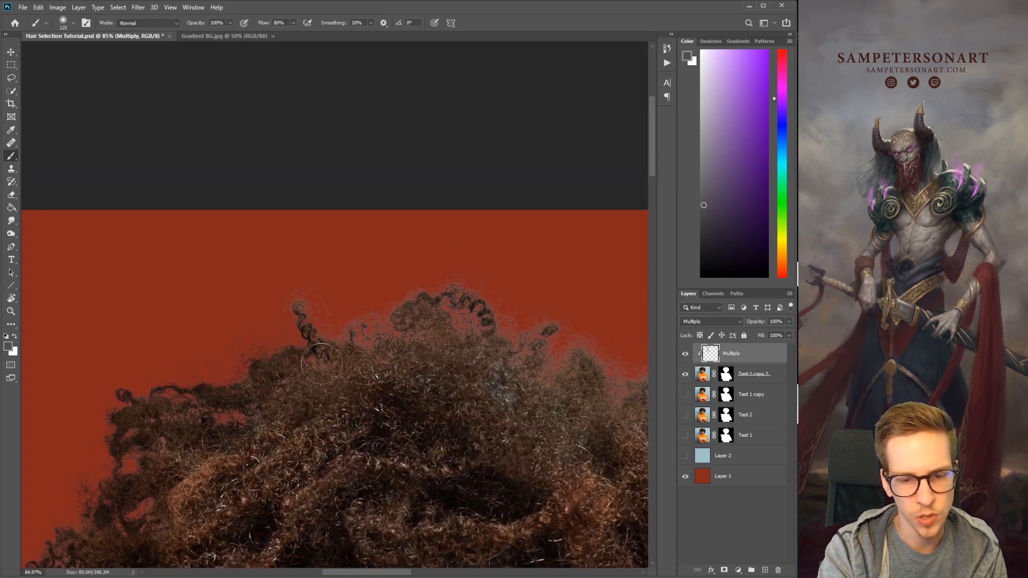
{"action": "left_click_drag", "start_coordinate": [354, 303], "coordinate": [368, 316]}
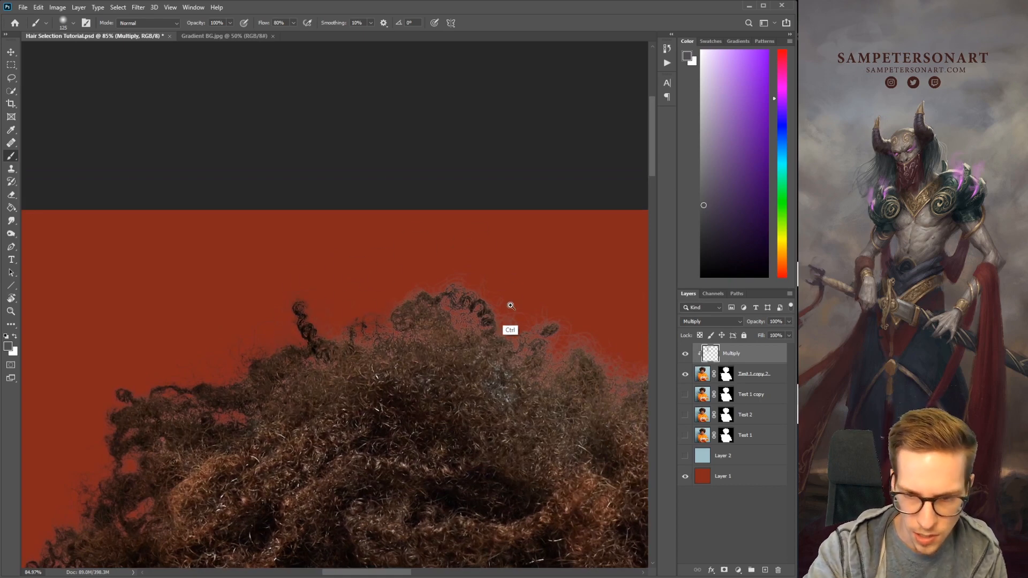
Reduce the brush to 70 px and darken the faint stray strands beside the looped curls at the crown
{"action": "mouse_move", "coordinate": [509, 305]}
{"action": "left_mouse_down"}
{"action": "mouse_move", "coordinate": [525, 288]}
{"action": "mouse_move", "coordinate": [448, 331]}
{"action": "mouse_move", "coordinate": [504, 301]}
{"action": "left_mouse_up"}
{"action": "left_click_drag", "start_coordinate": [403, 370], "coordinate": [437, 269]}
{"action": "key", "text": "bracketleft"}
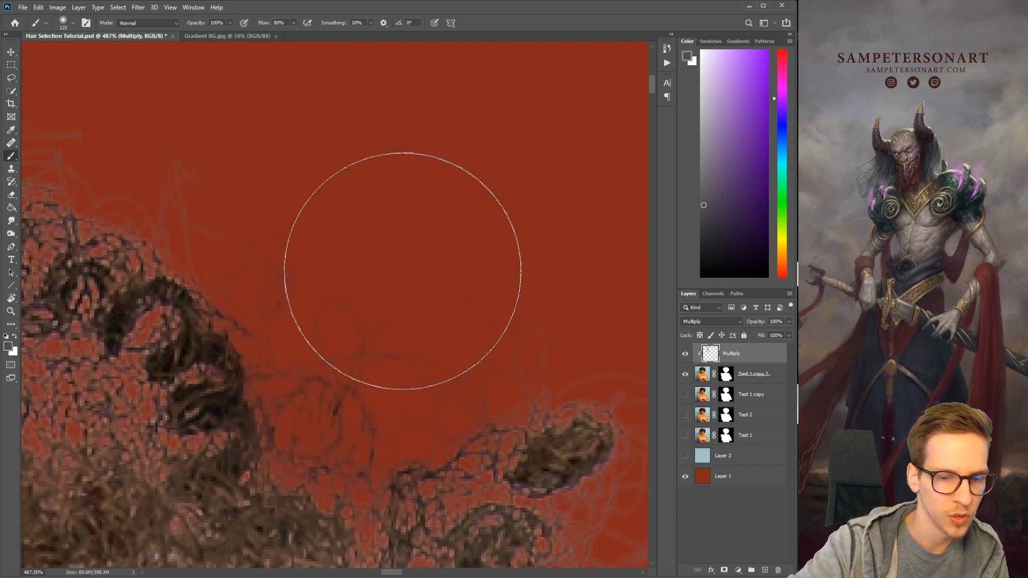
{"action": "left_click_drag", "start_coordinate": [345, 299], "coordinate": [408, 323]}
{"action": "key", "text": "bracketleft"}
{"action": "key", "text": "bracketleft"}
{"action": "key", "text": "bracketleft"}
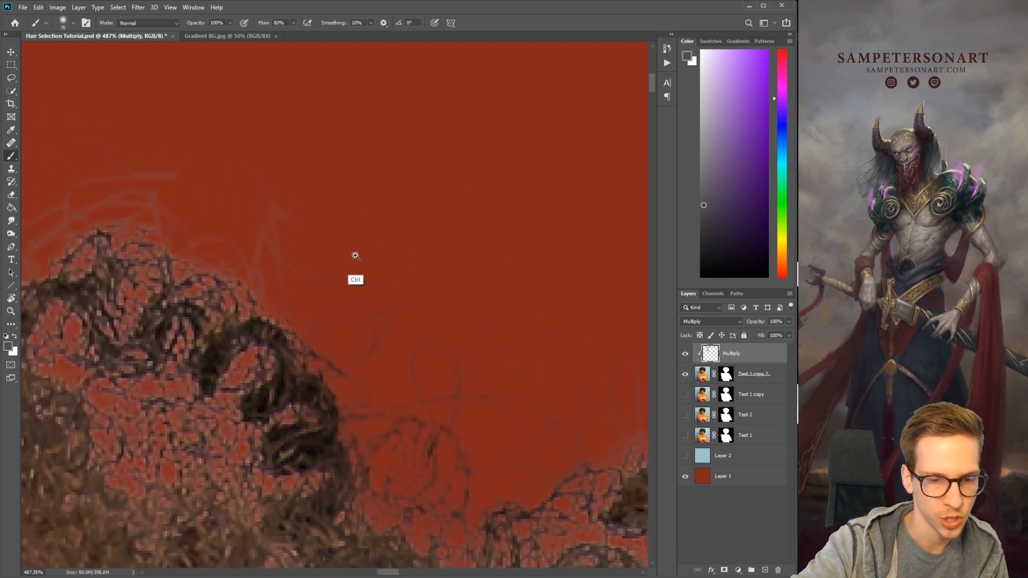
Paint over the pale fringe and reddish gaps in and around the looped curls on the crown
{"action": "left_click_drag", "start_coordinate": [353, 255], "coordinate": [338, 283], "text": "ctrl"}
{"action": "left_click_drag", "start_coordinate": [338, 283], "coordinate": [394, 310]}
{"action": "mouse_move", "coordinate": [271, 232]}
{"action": "left_mouse_down"}
{"action": "mouse_move", "coordinate": [415, 300]}
{"action": "mouse_move", "coordinate": [367, 220]}
{"action": "mouse_move", "coordinate": [475, 234]}
{"action": "left_mouse_up"}
{"action": "left_click_drag", "start_coordinate": [238, 299], "coordinate": [454, 210]}
{"action": "key", "text": "bracketright"}
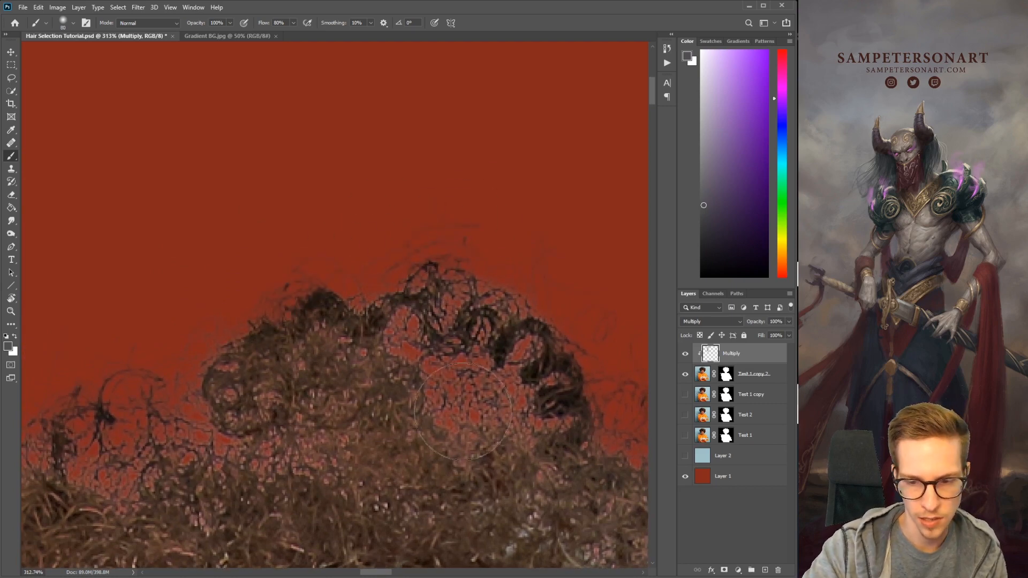
{"action": "mouse_move", "coordinate": [472, 326]}
{"action": "left_mouse_down"}
{"action": "mouse_move", "coordinate": [377, 380]}
{"action": "mouse_move", "coordinate": [331, 468]}
{"action": "left_mouse_up"}
{"action": "mouse_move", "coordinate": [365, 402]}
{"action": "left_mouse_down", "text": "ctrl"}
{"action": "mouse_move", "coordinate": [332, 425]}
{"action": "mouse_move", "coordinate": [411, 324]}
{"action": "left_mouse_up", "text": "ctrl"}
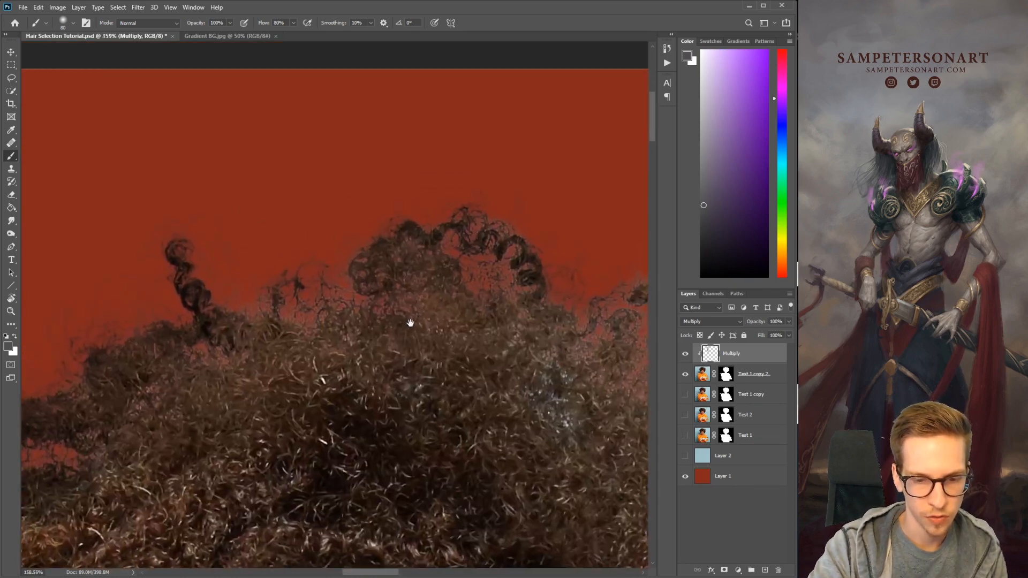
Enlarge the brush and darken the remaining fringe along the top hair edge from the crown toward the bluish patch
{"action": "key", "text": "bracketright"}
{"action": "left_click_drag", "start_coordinate": [277, 323], "coordinate": [301, 324]}
{"action": "left_click_drag", "start_coordinate": [524, 375], "coordinate": [299, 372]}
{"action": "left_click_drag", "start_coordinate": [520, 314], "coordinate": [482, 321], "text": "ctrl"}
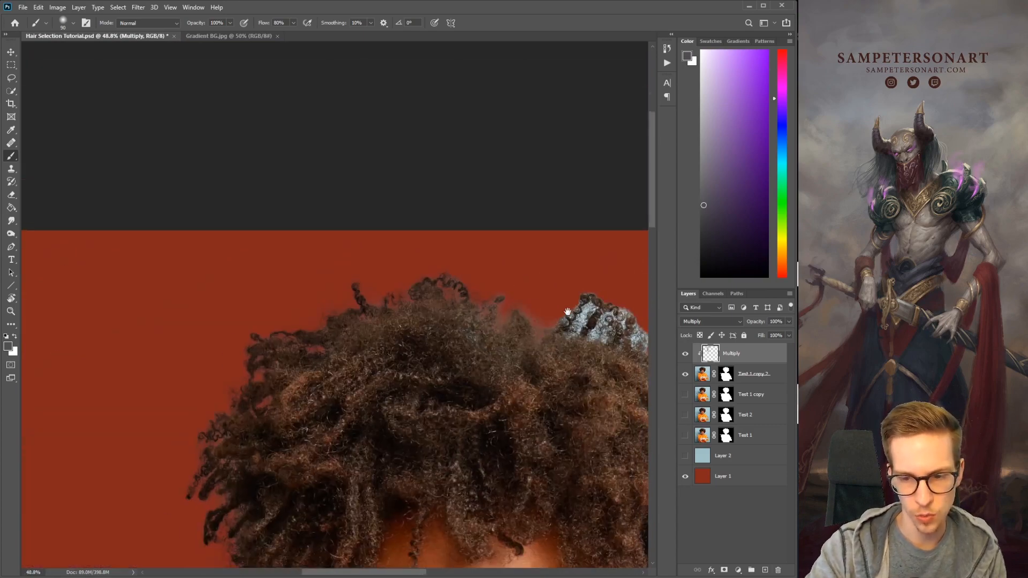
{"action": "left_click_drag", "start_coordinate": [567, 314], "coordinate": [386, 321]}
{"action": "key", "text": "bracketright"}
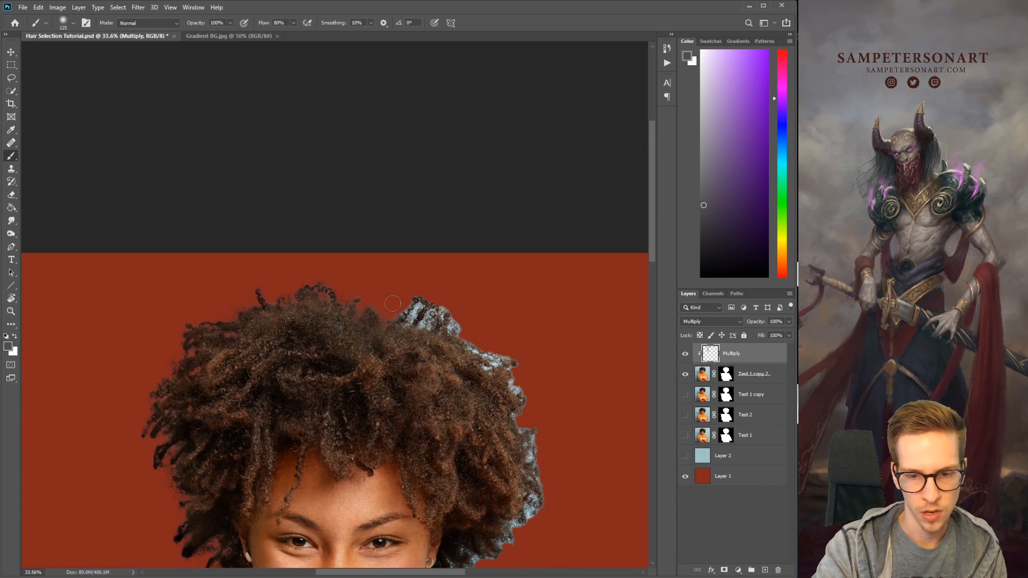
{"action": "left_click_drag", "start_coordinate": [447, 382], "coordinate": [471, 283]}
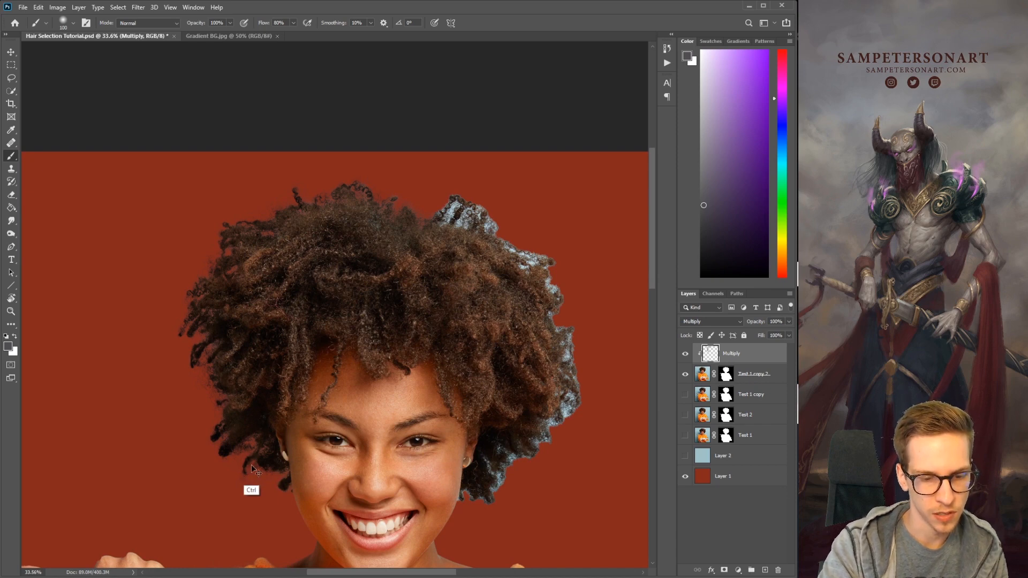
Choose a darker grey-violet and paint over the side curls from beside the temple up the left hair edge
{"action": "scroll", "coordinate": [250, 487], "scroll_direction": "up", "scroll_amount": 6}
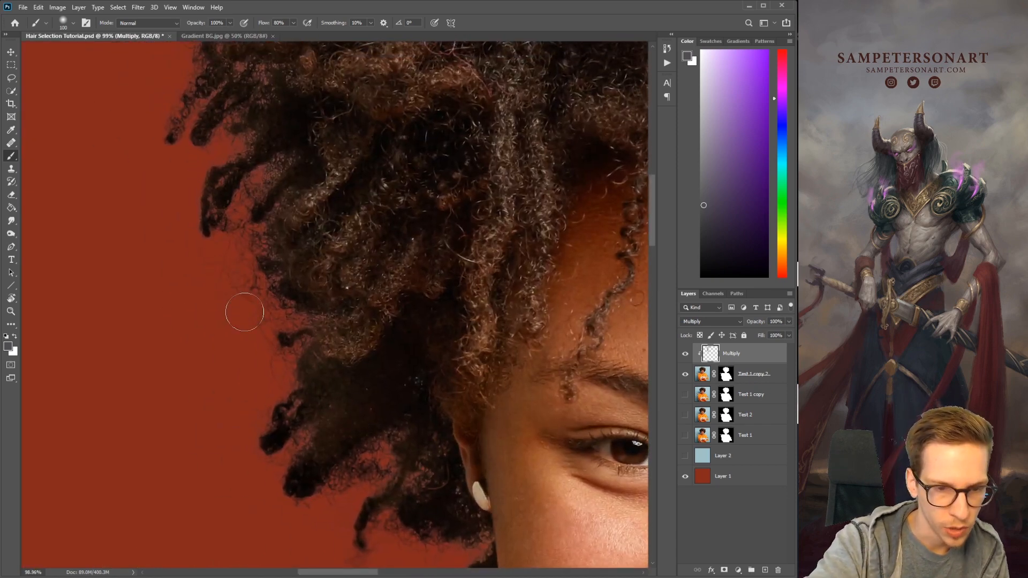
{"action": "left_click", "coordinate": [709, 231]}
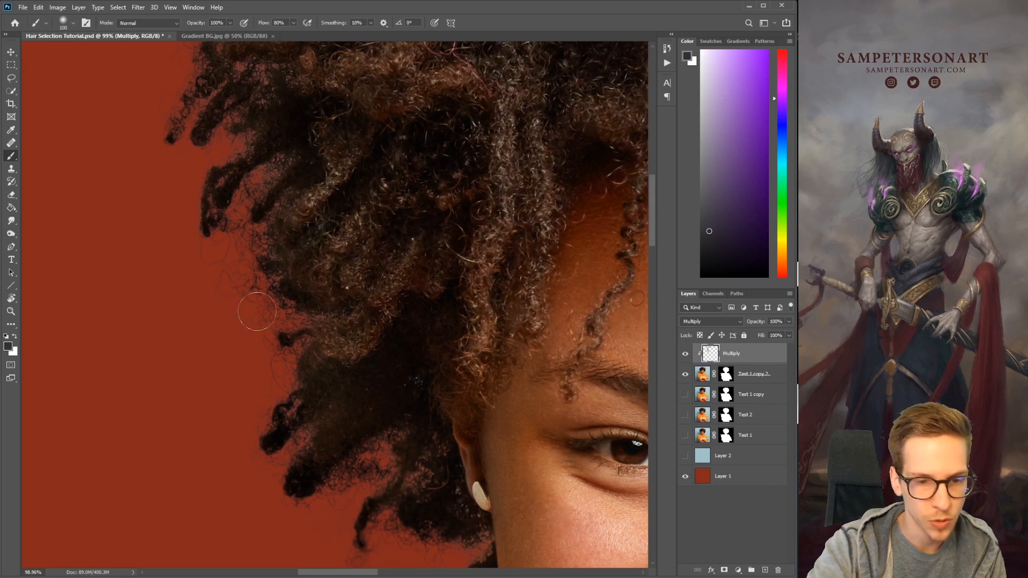
{"action": "left_click", "coordinate": [711, 247]}
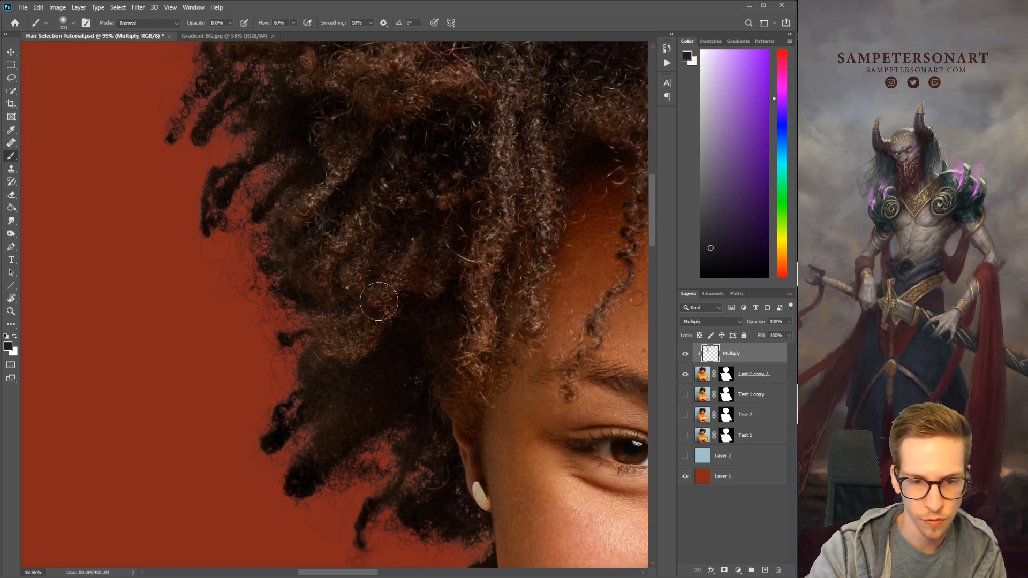
{"action": "key", "text": "bracketright"}
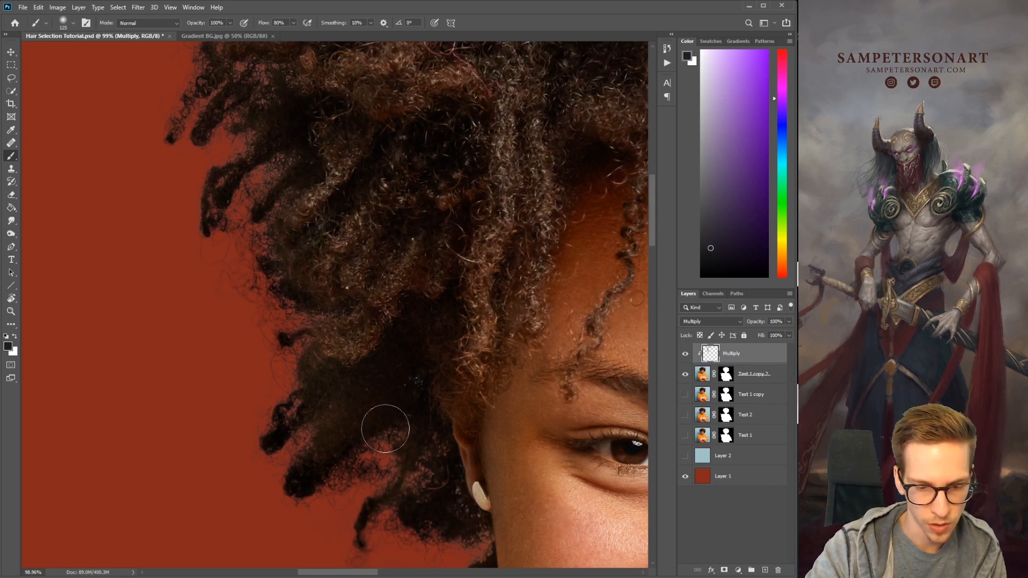
{"action": "left_click_drag", "start_coordinate": [298, 279], "coordinate": [336, 471]}
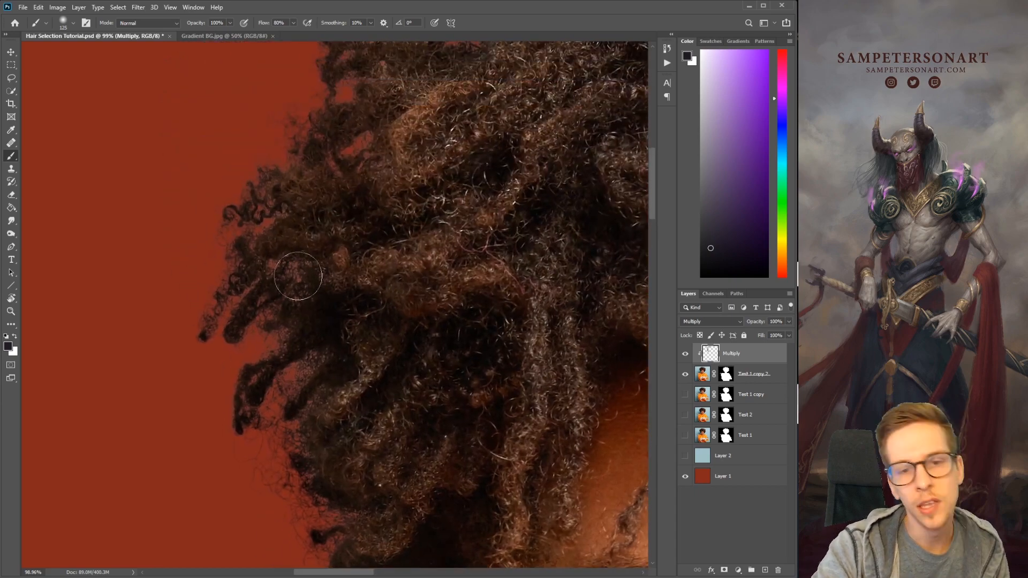
{"action": "mouse_move", "coordinate": [337, 249]}
{"action": "left_mouse_down"}
{"action": "mouse_move", "coordinate": [324, 278]}
{"action": "mouse_move", "coordinate": [325, 320]}
{"action": "left_mouse_up"}
{"action": "key", "text": "bracketleft"}
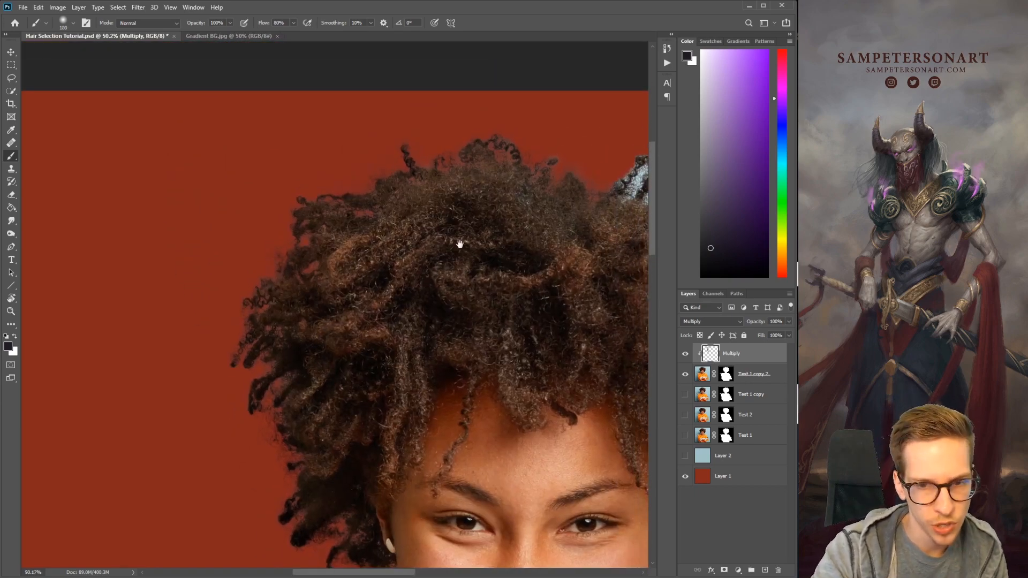
Enlarge the brush and darken the hair at the top beside the bluish patch
{"action": "left_click_drag", "start_coordinate": [459, 244], "coordinate": [325, 336]}
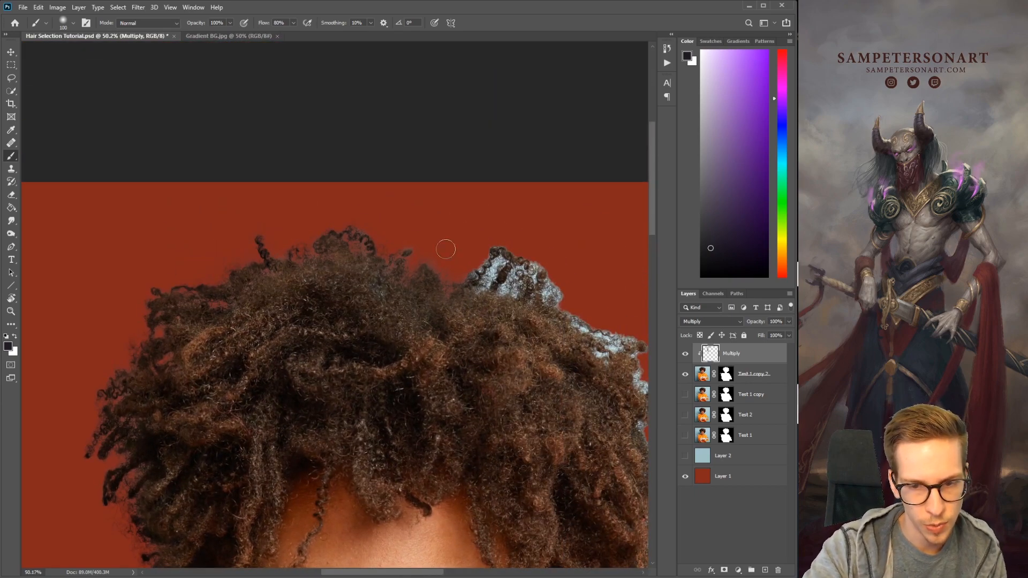
{"action": "key", "text": "bracketright"}
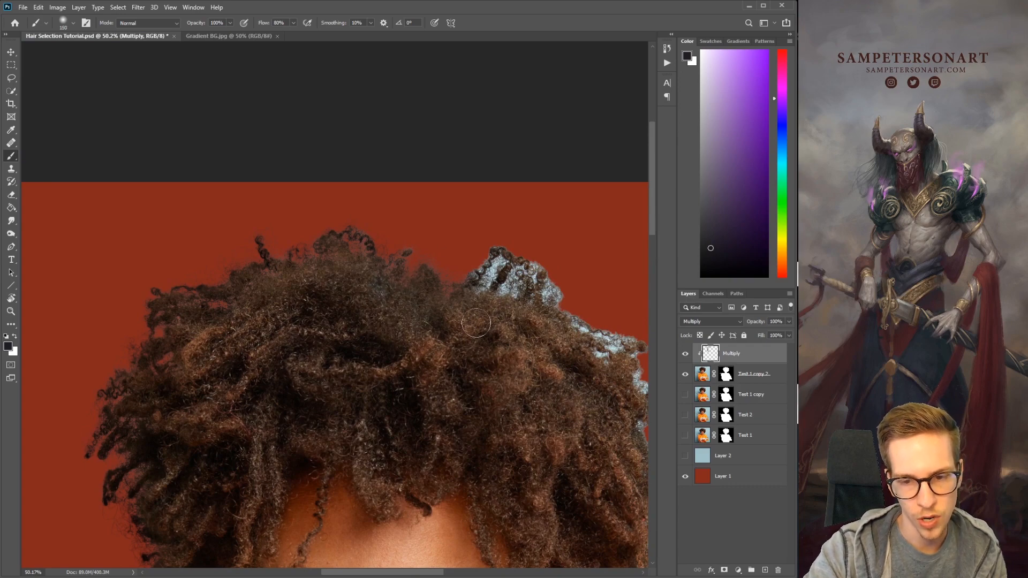
{"action": "left_click_drag", "start_coordinate": [494, 376], "coordinate": [481, 418]}
{"action": "left_click_drag", "start_coordinate": [477, 428], "coordinate": [459, 303]}
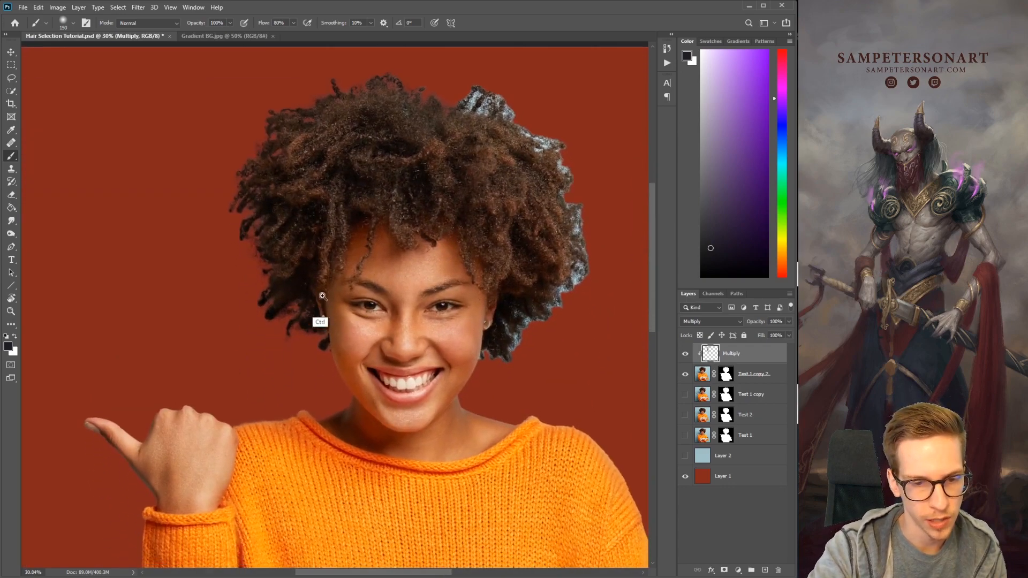
Darken the pale fringe around the lowest curls beside the ear on the image's left side
{"action": "left_click_drag", "start_coordinate": [317, 308], "coordinate": [338, 313]}
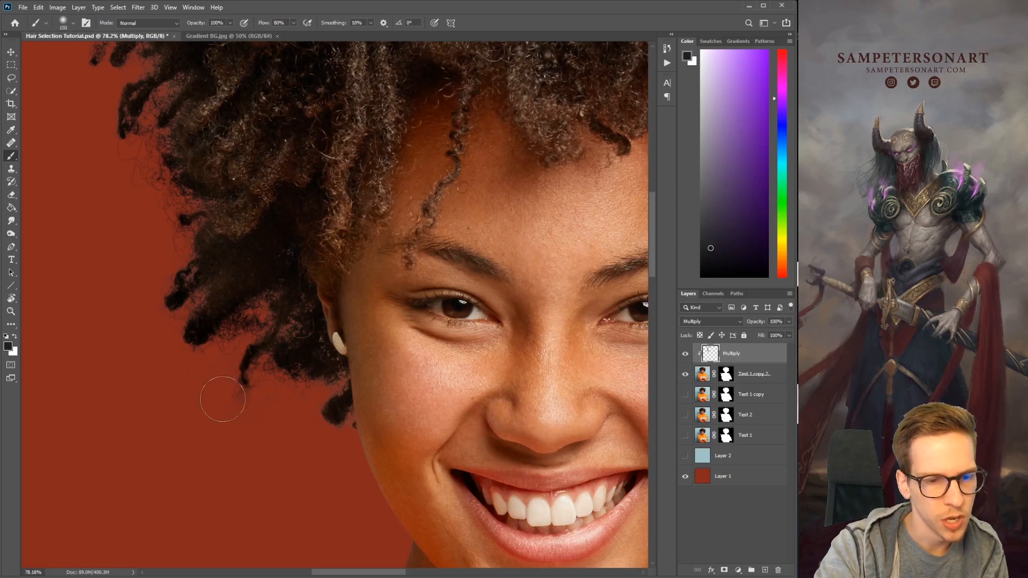
{"action": "left_click_drag", "start_coordinate": [318, 228], "coordinate": [284, 256]}
{"action": "mouse_move", "coordinate": [389, 308]}
{"action": "left_mouse_down"}
{"action": "mouse_move", "coordinate": [374, 375]}
{"action": "mouse_move", "coordinate": [388, 369]}
{"action": "left_mouse_up"}
{"action": "left_click_drag", "start_coordinate": [458, 403], "coordinate": [415, 377]}
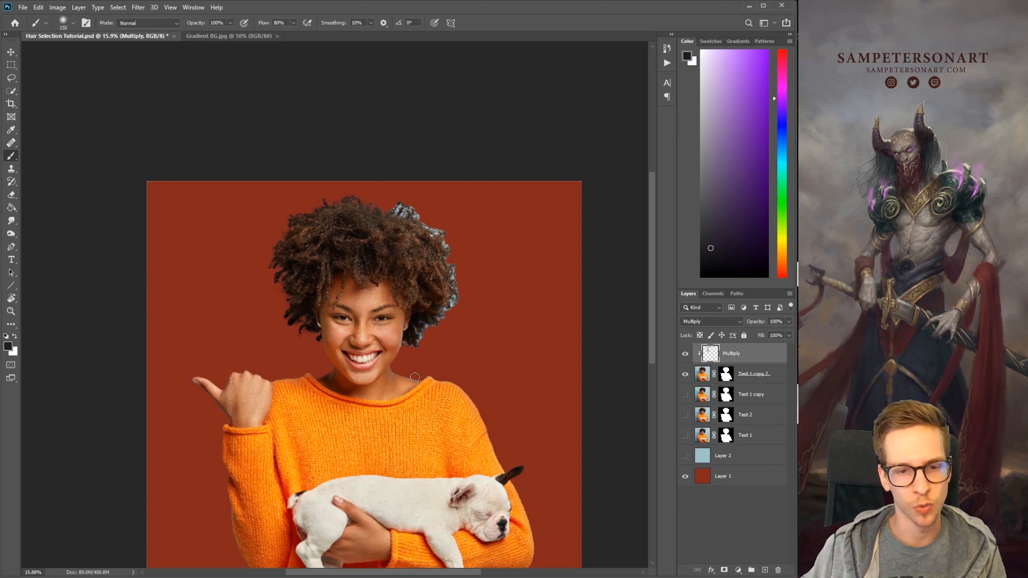
Compare the darkened hair edges of the whole cut-out over the light blue and the red backgrounds
{"action": "mouse_move", "coordinate": [359, 317]}
{"action": "left_mouse_down"}
{"action": "mouse_move", "coordinate": [344, 319]}
{"action": "mouse_move", "coordinate": [336, 288]}
{"action": "left_mouse_up"}
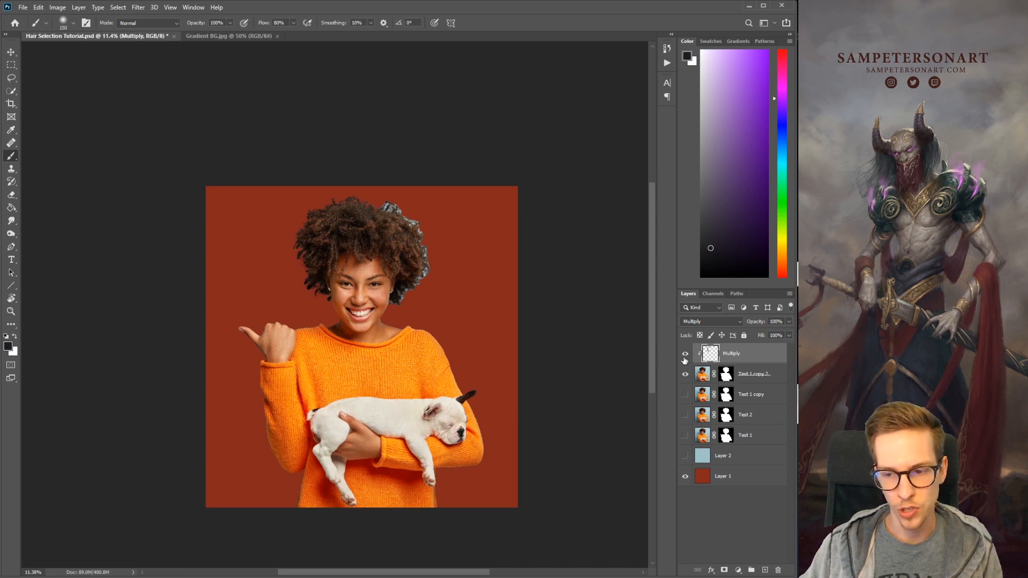
{"action": "left_click_drag", "start_coordinate": [311, 252], "coordinate": [327, 257]}
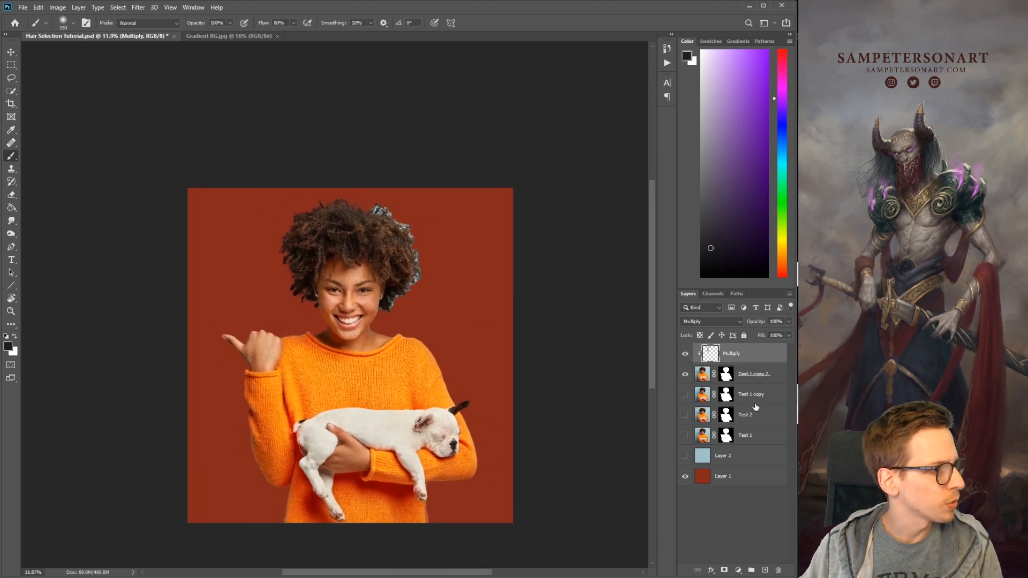
{"action": "left_click", "coordinate": [682, 455]}
{"action": "left_click", "coordinate": [682, 455]}
{"action": "left_click", "coordinate": [681, 456]}
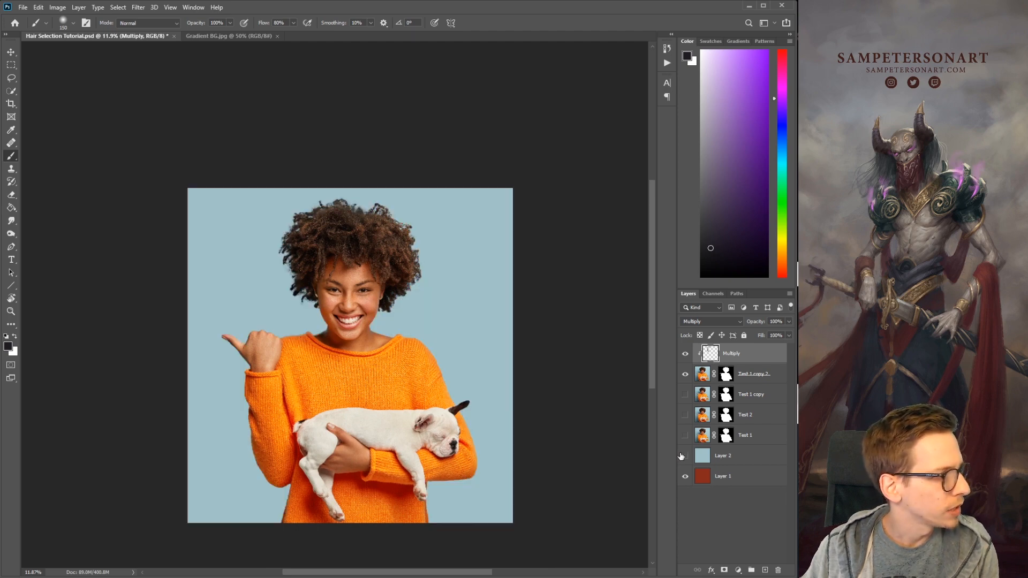
{"action": "left_click", "coordinate": [681, 455]}
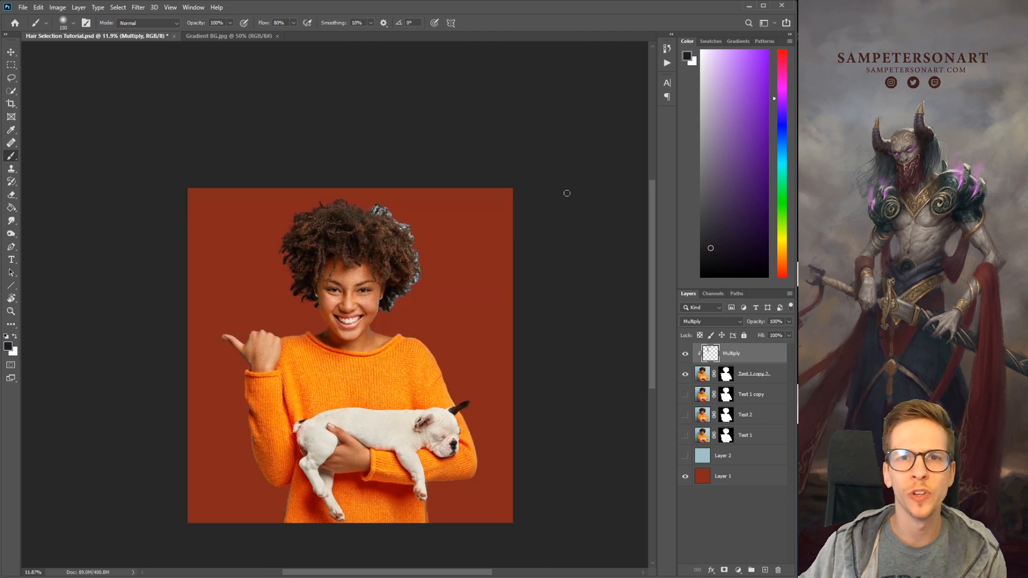